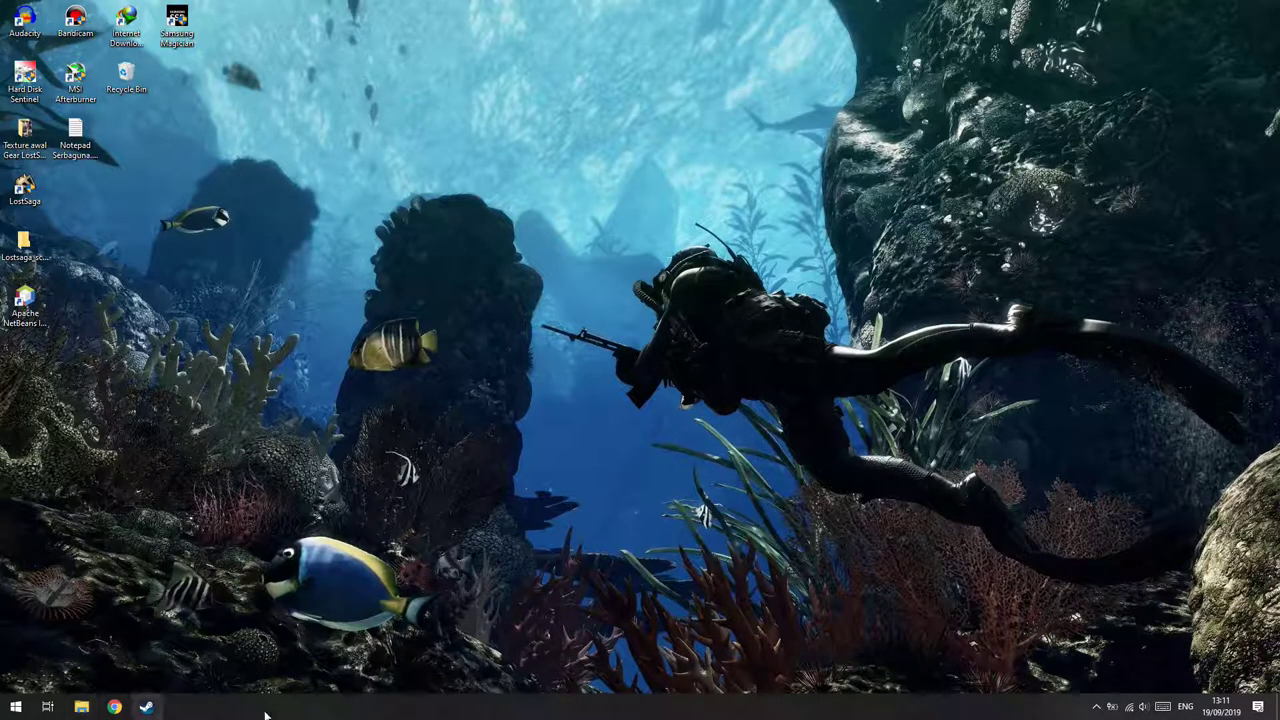
Open the Cheats folder inside Downloads\Compressed\PCSX2 1.4.0 in a new File Explorer window.
{"action": "key", "text": "super+e"}
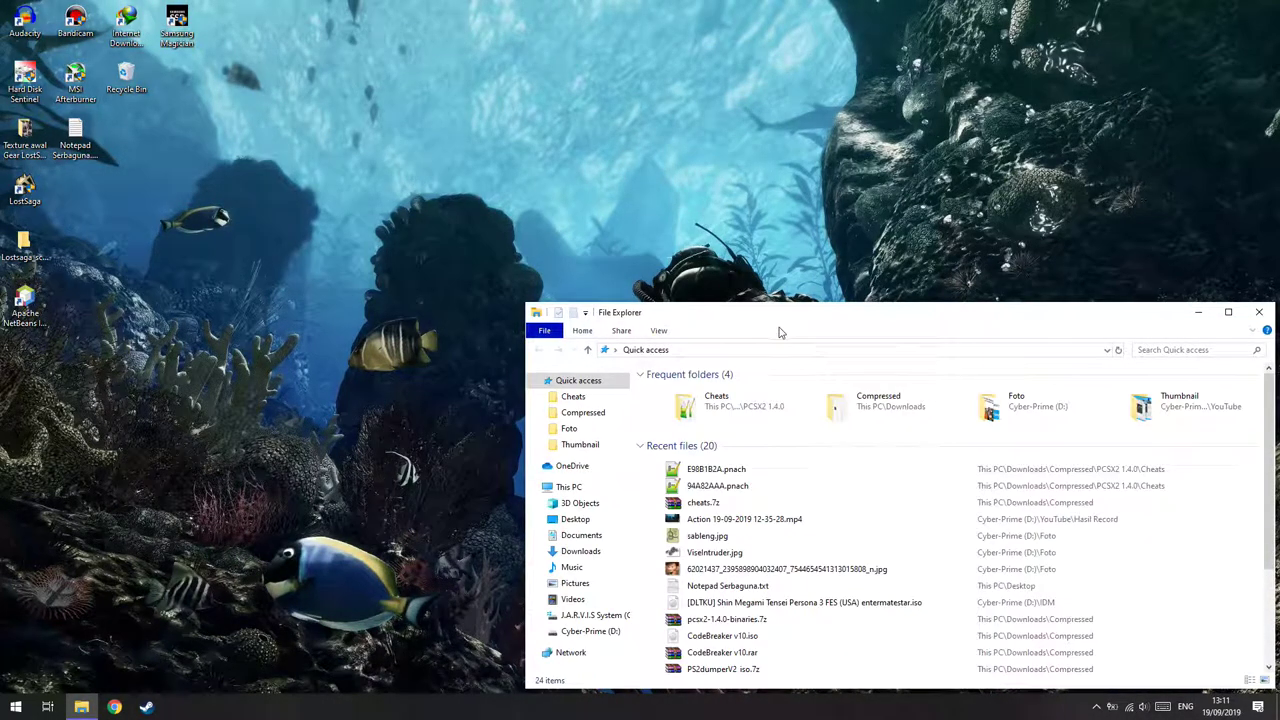
{"action": "left_click_drag", "start_coordinate": [806, 320], "coordinate": [691, 214]}
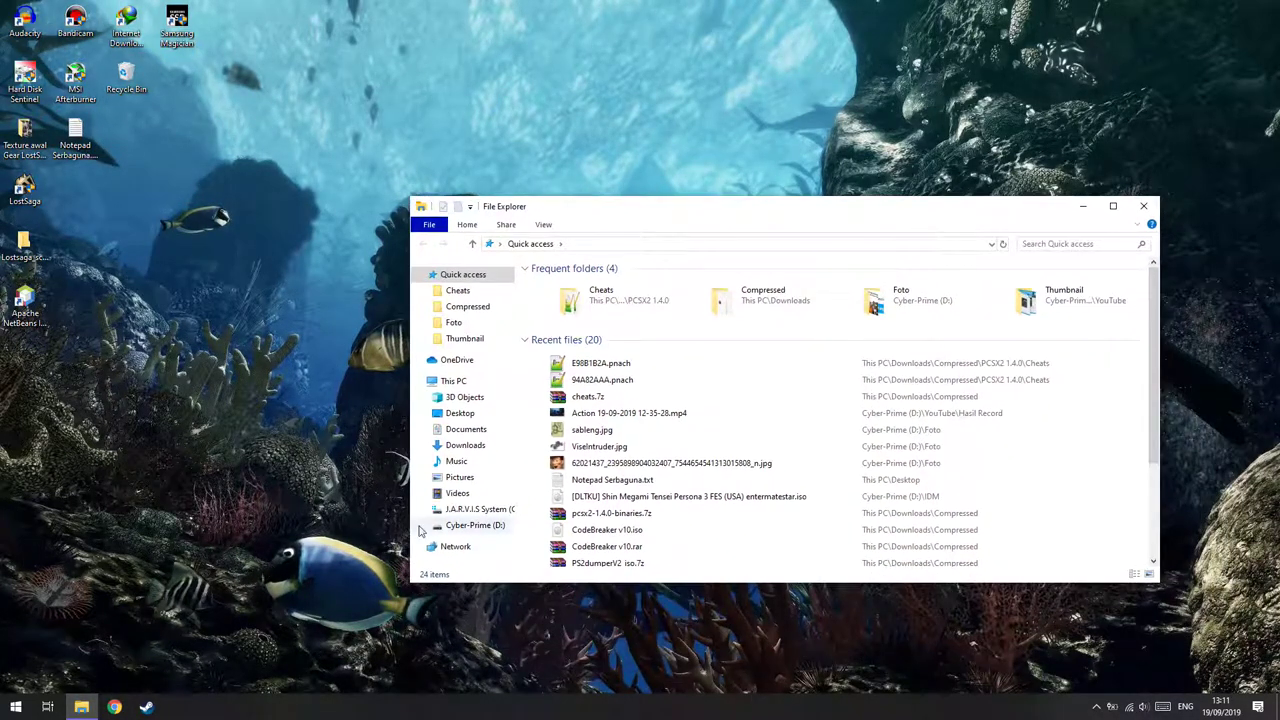
{"action": "left_click", "coordinate": [466, 445]}
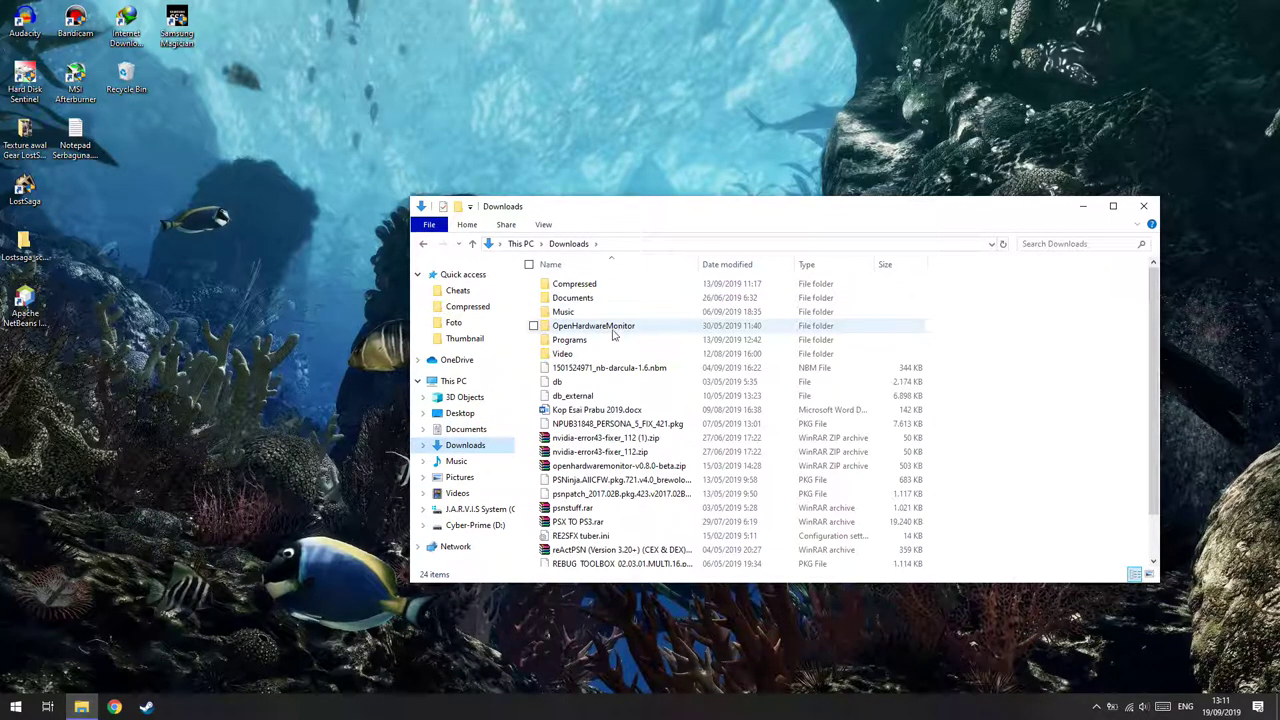
{"action": "double_click", "coordinate": [575, 285]}
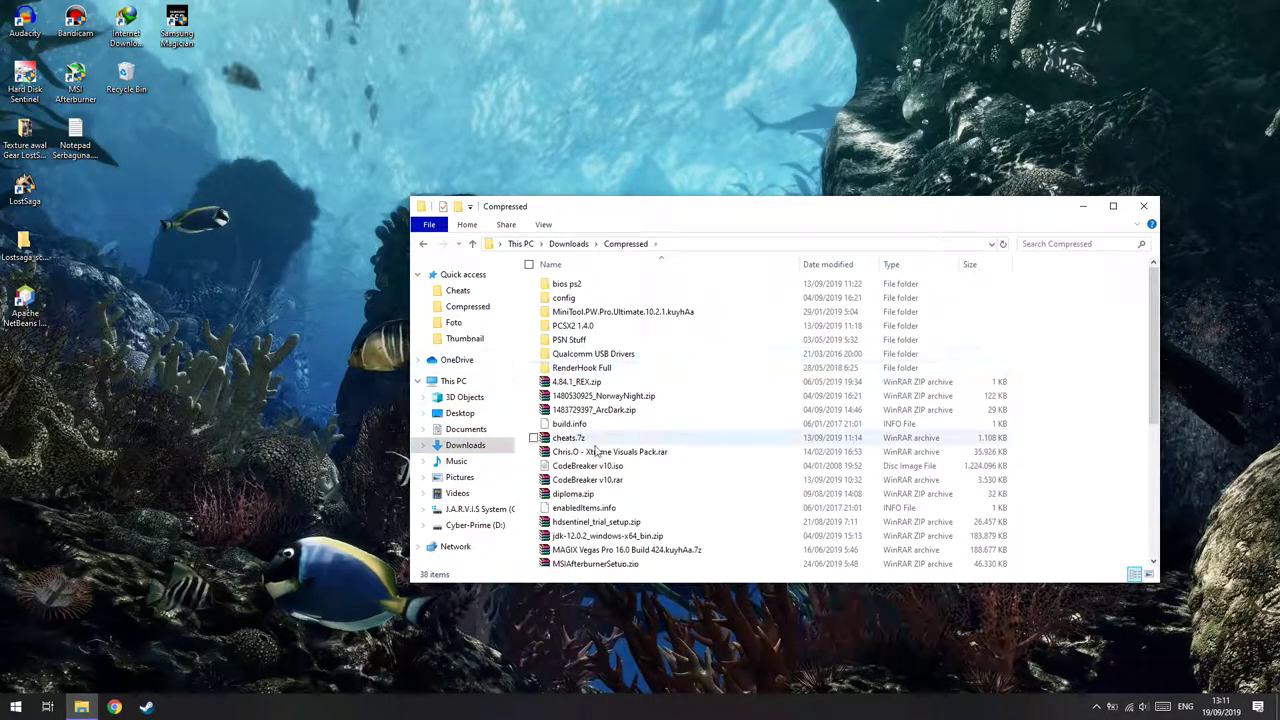
{"action": "double_click", "coordinate": [590, 327]}
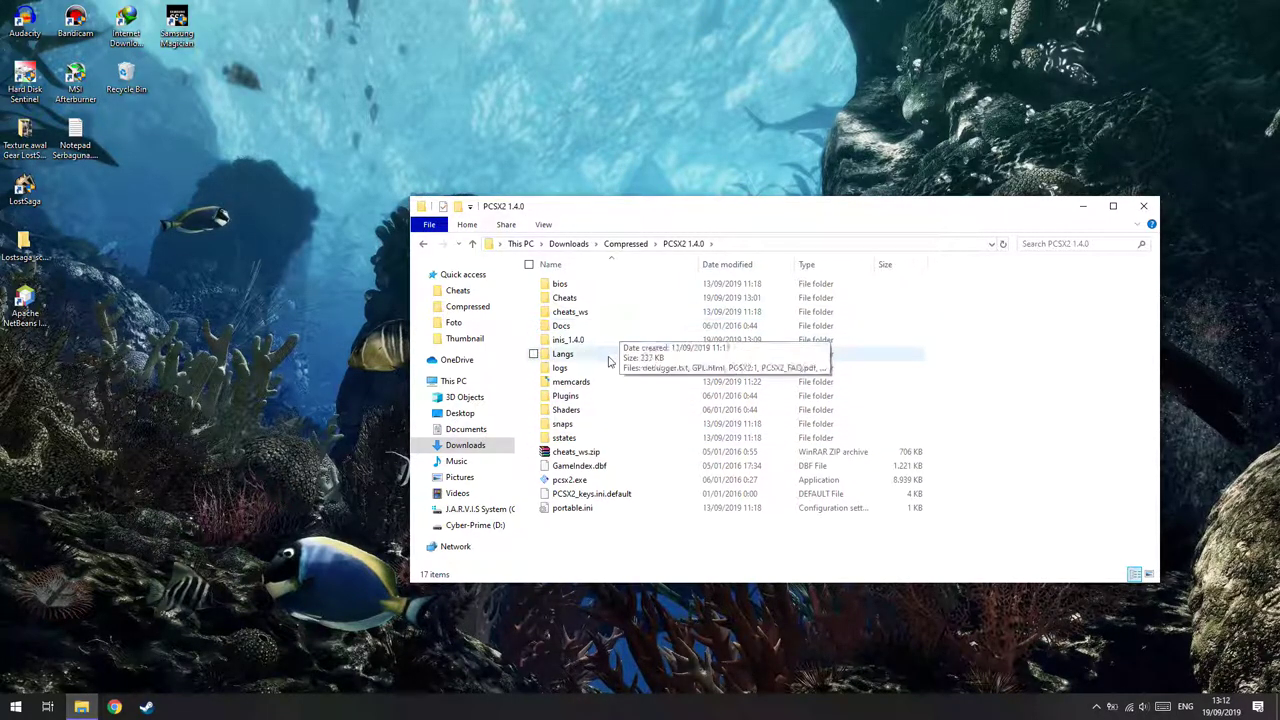
{"action": "double_click", "coordinate": [570, 298]}
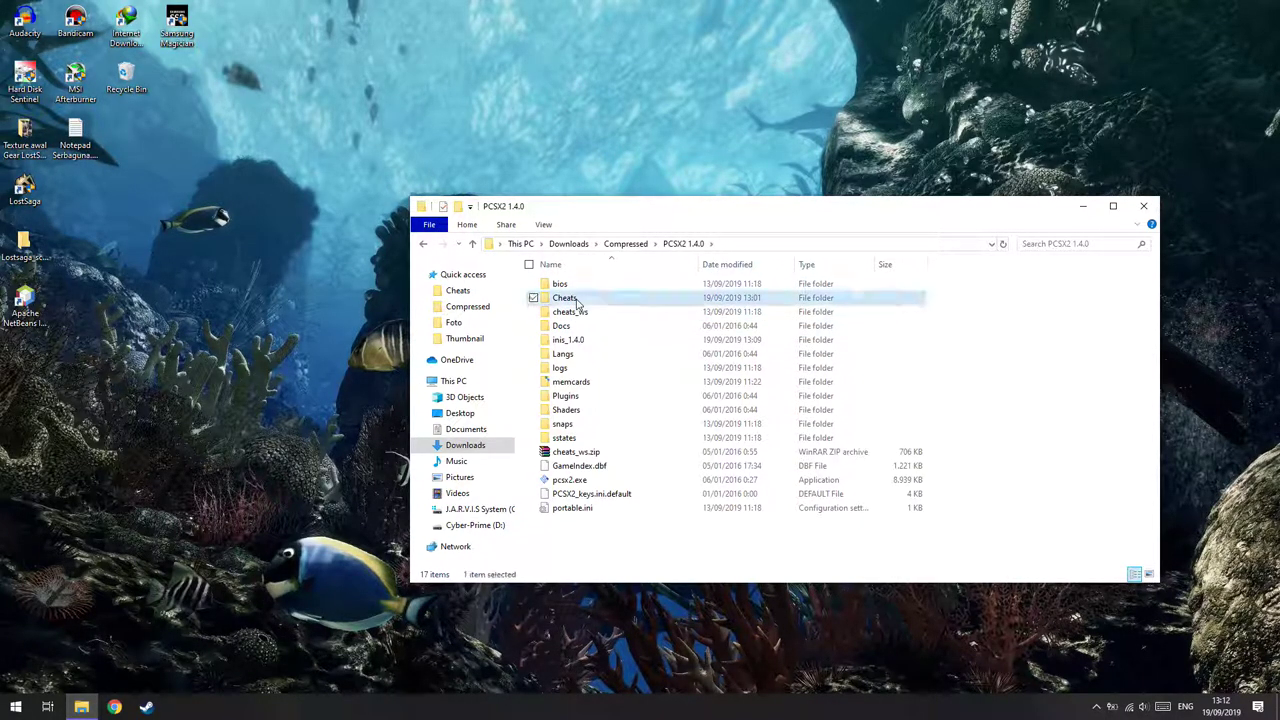
Browse the Cheats folder and select all of its .pnach cheat files.
{"action": "scroll", "coordinate": [988, 514], "scroll_direction": "down", "scroll_amount": 1}
{"action": "scroll", "coordinate": [974, 477], "scroll_direction": "up", "scroll_amount": 1}
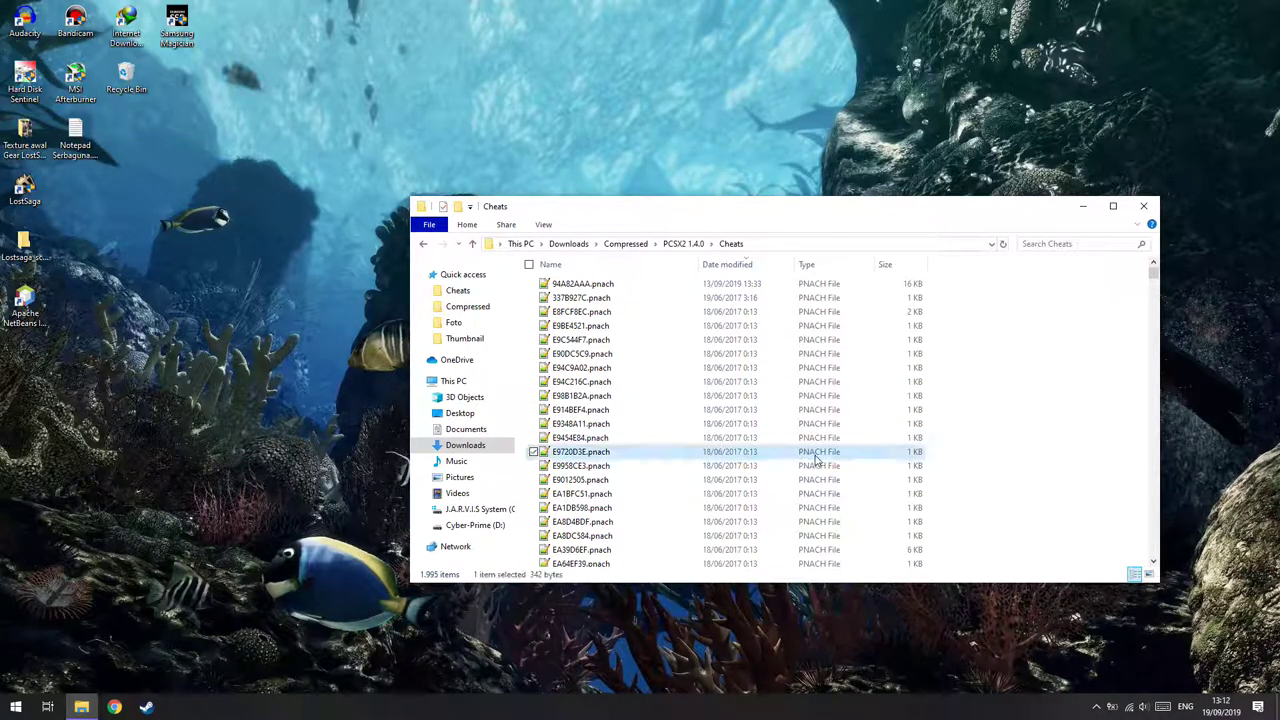
{"action": "key", "text": "ctrl+a"}
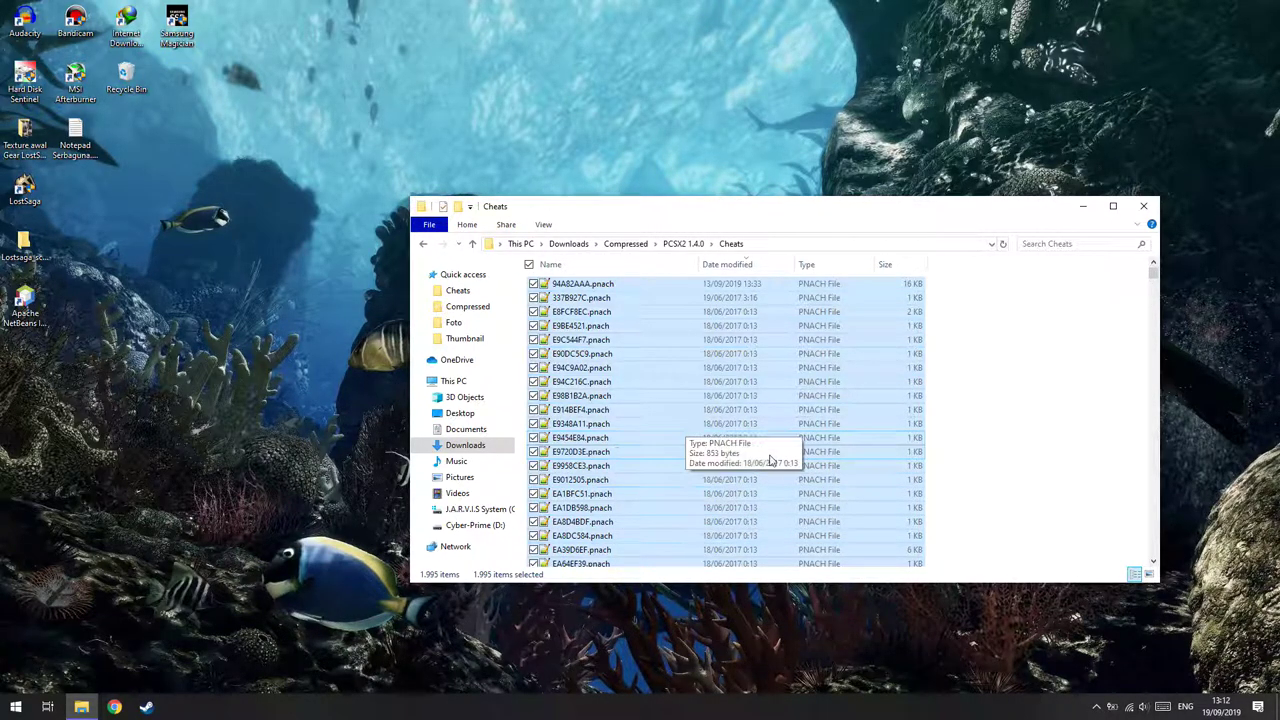
{"action": "scroll", "coordinate": [650, 460], "scroll_direction": "down", "scroll_amount": 3}
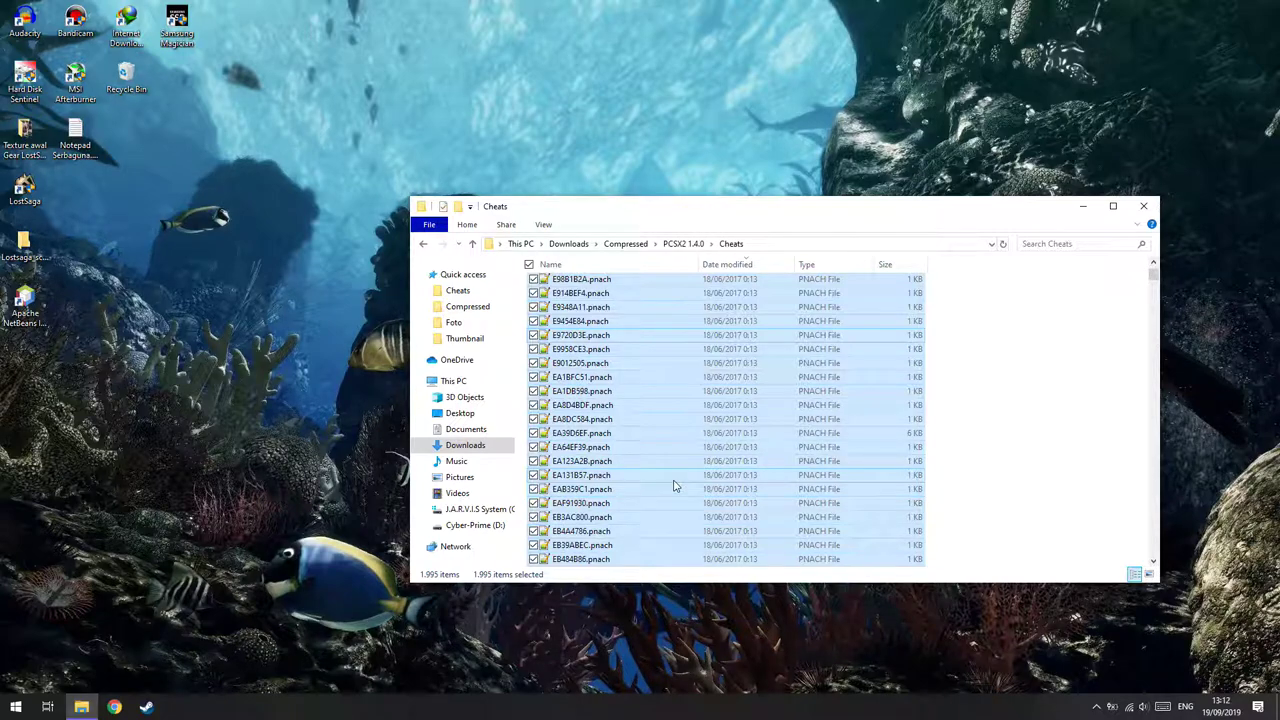
Open EA39D6EF.pnach in Notepad++, read through its patch codes from start to end, and close the editor.
{"action": "left_click", "coordinate": [607, 435]}
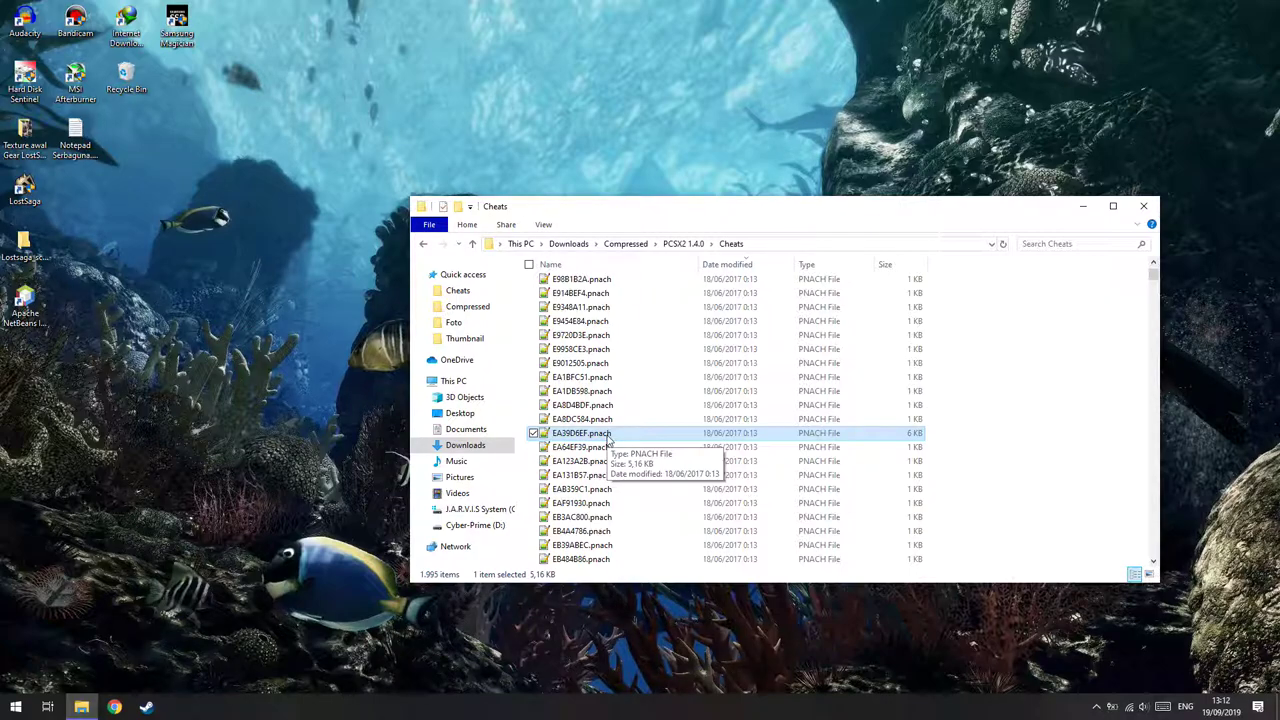
{"action": "double_click", "coordinate": [607, 436]}
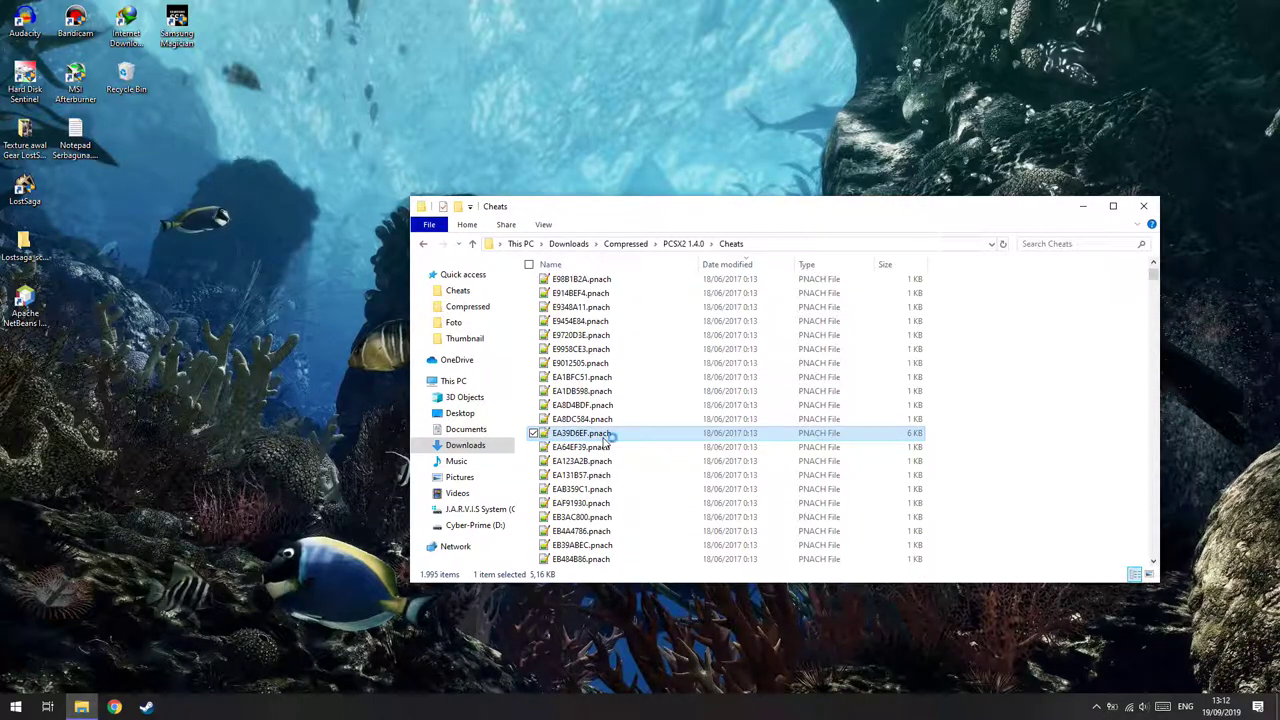
{"action": "scroll", "coordinate": [756, 421], "scroll_direction": "down", "scroll_amount": 20}
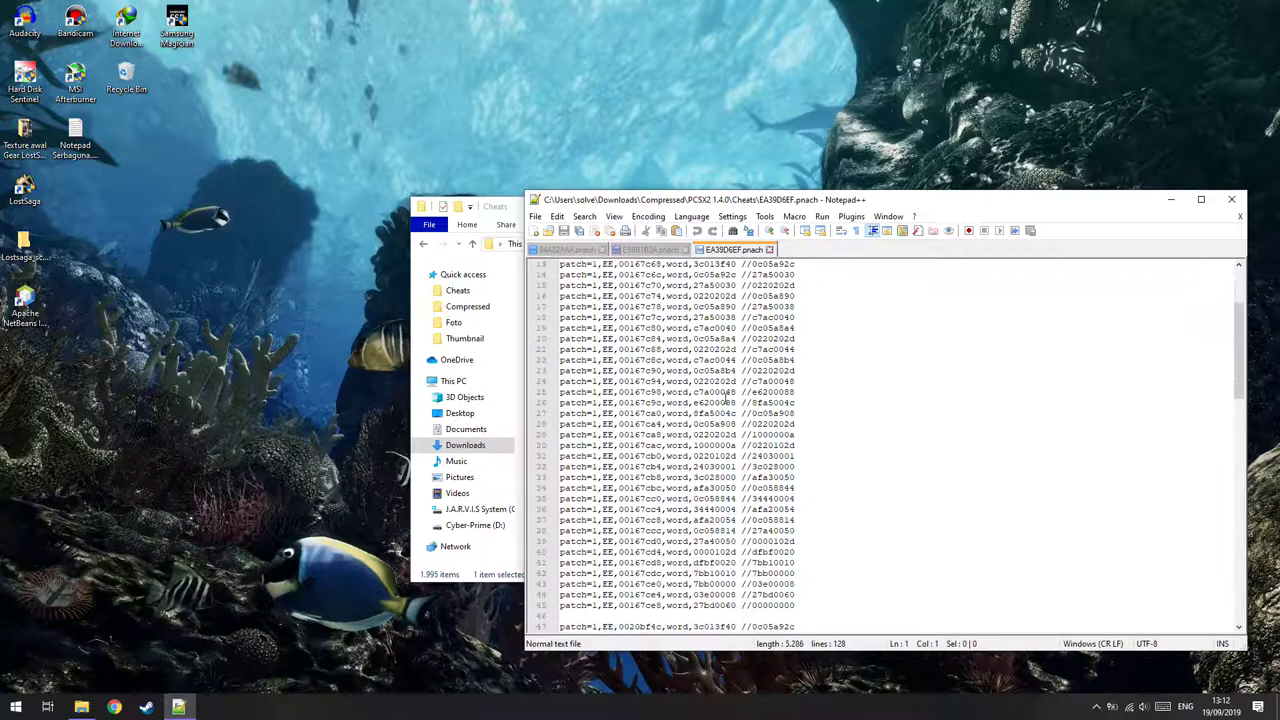
{"action": "scroll", "coordinate": [817, 479], "scroll_direction": "down", "scroll_amount": 6}
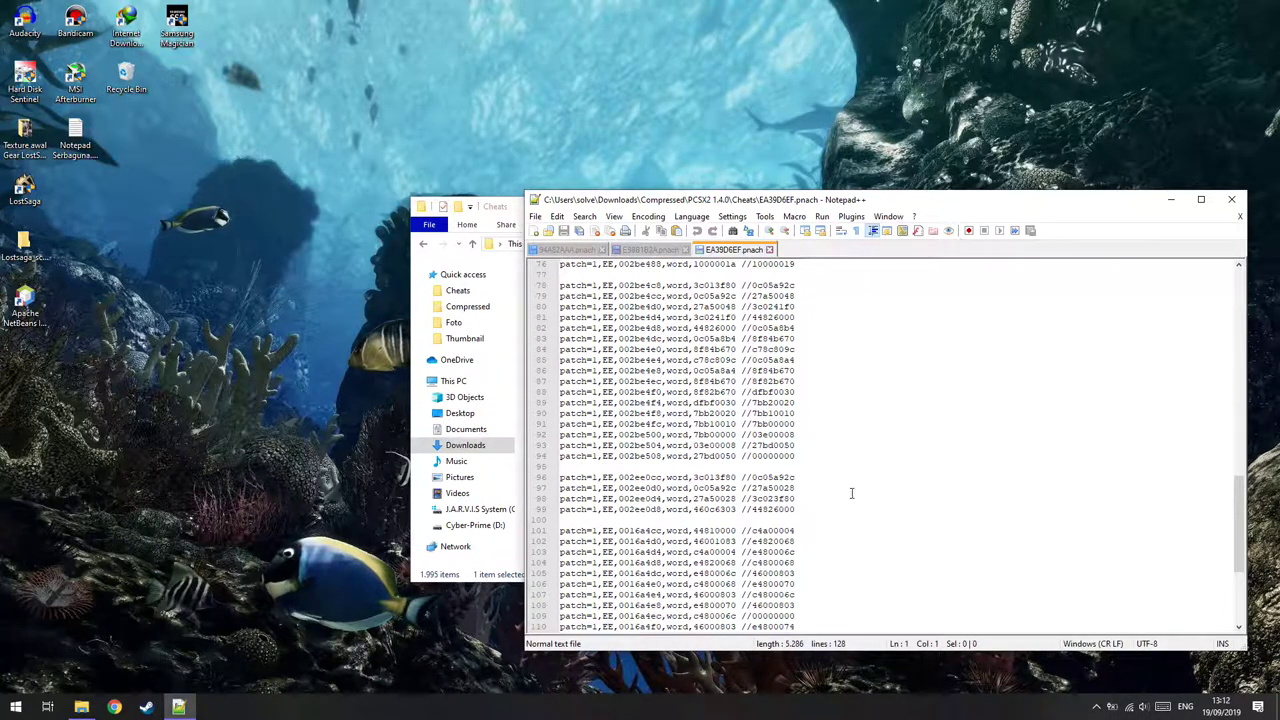
{"action": "scroll", "coordinate": [790, 560], "scroll_direction": "up", "scroll_amount": 20}
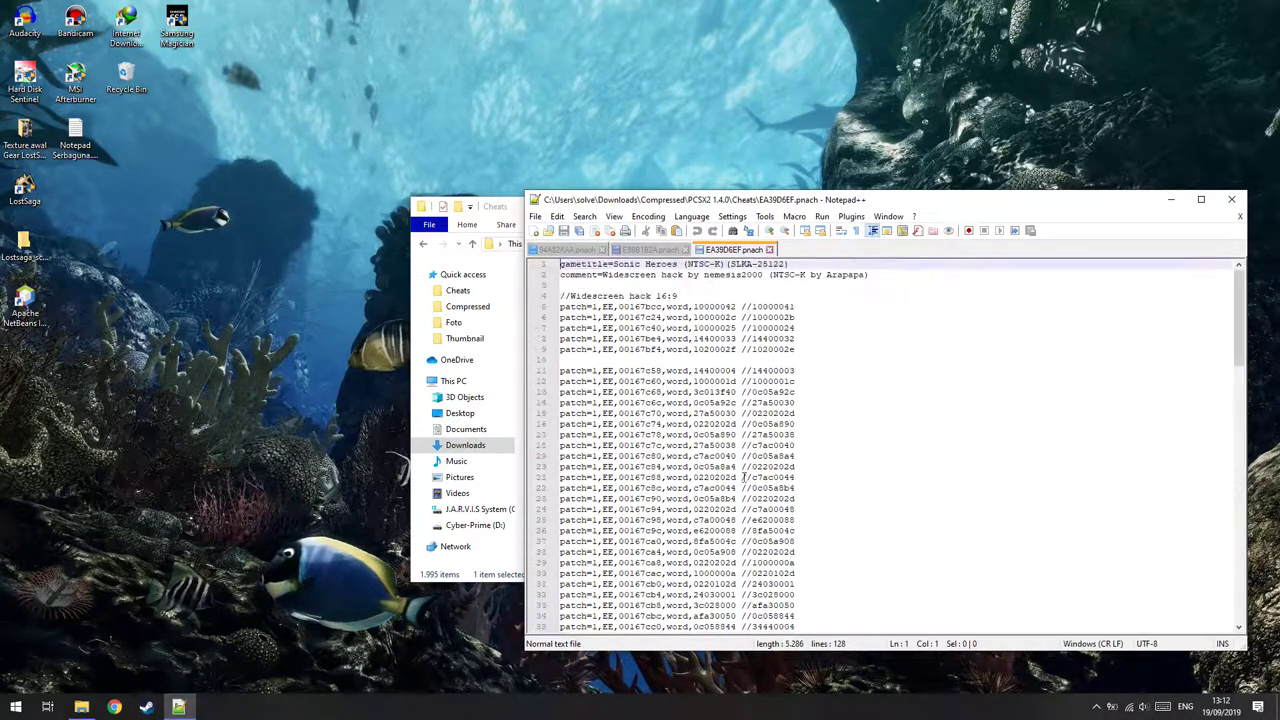
{"action": "scroll", "coordinate": [846, 465], "scroll_direction": "down", "scroll_amount": 20}
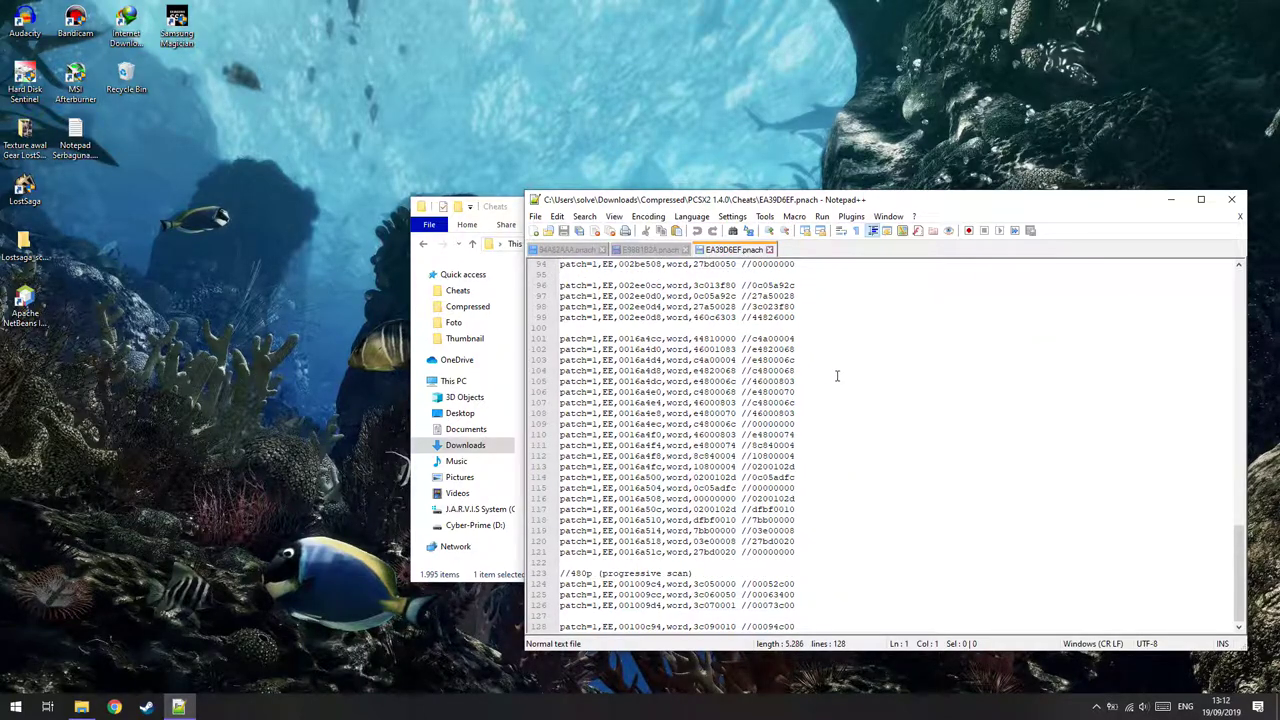
{"action": "left_click", "coordinate": [1232, 200]}
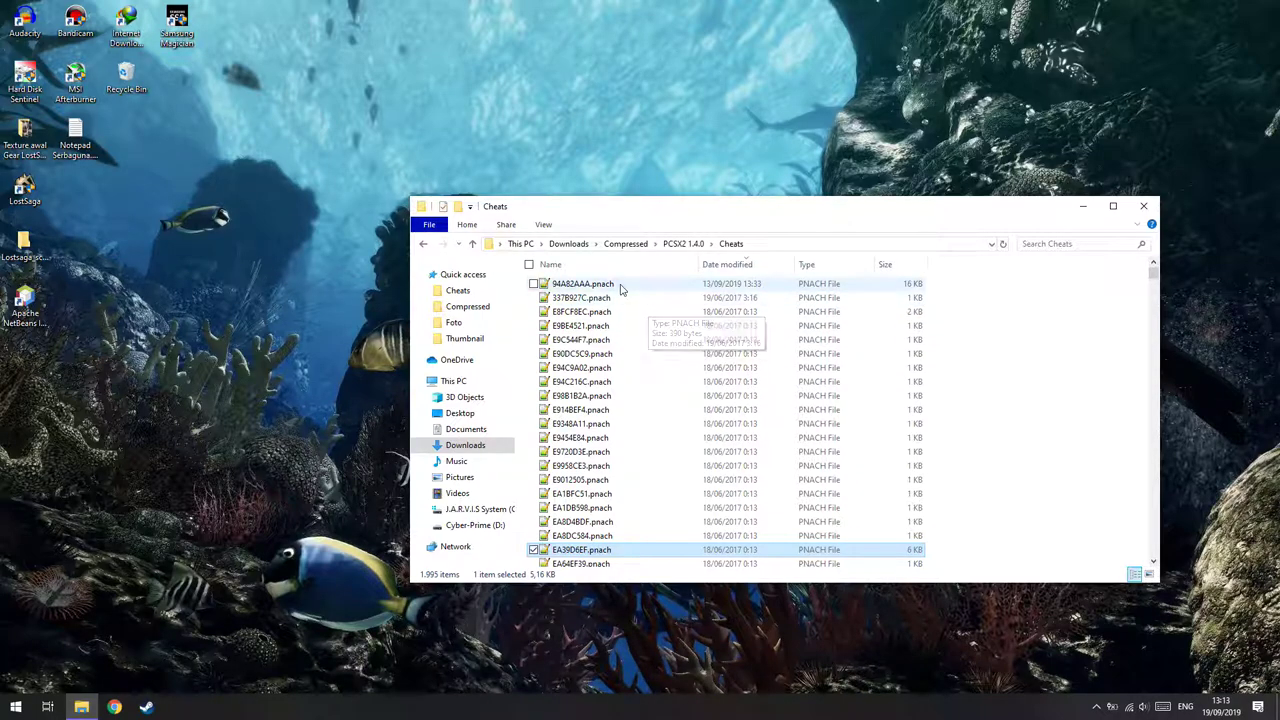
Create a new text document in the Cheats folder and name it asdasd.pnach, accepting the extension change.
{"action": "right_click", "coordinate": [1021, 389]}
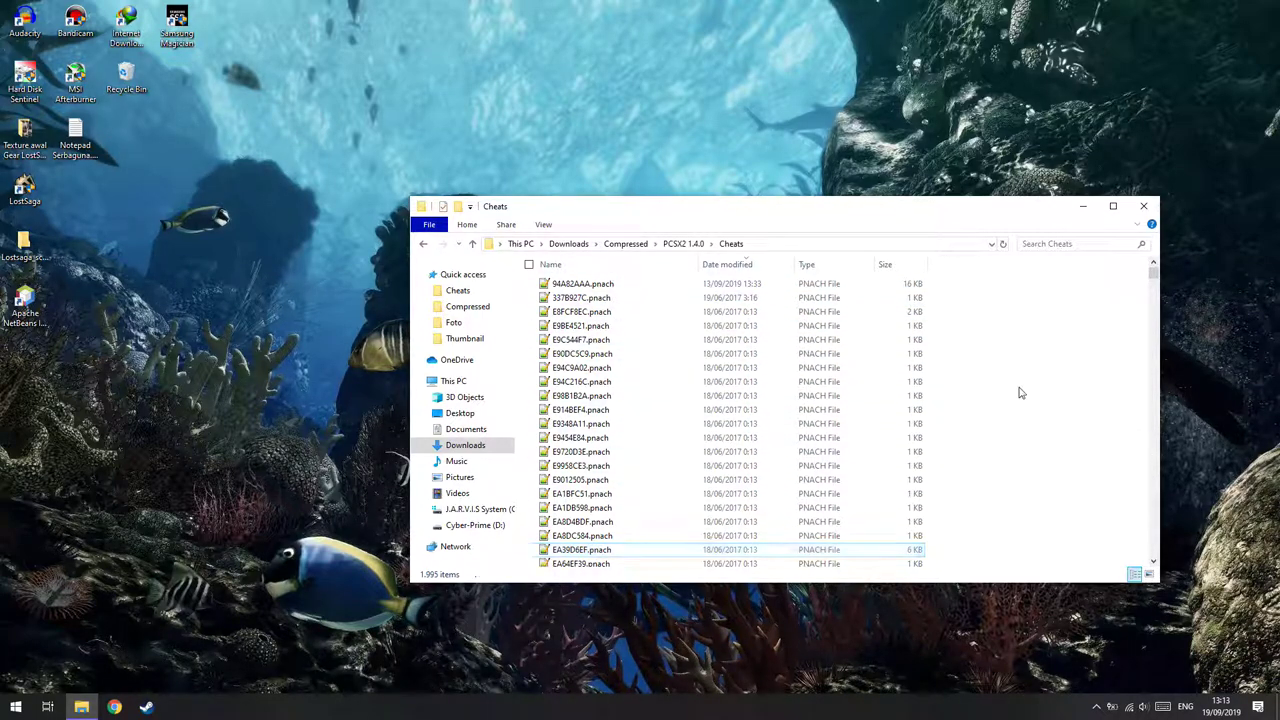
{"action": "mouse_move", "coordinate": [1086, 566]}
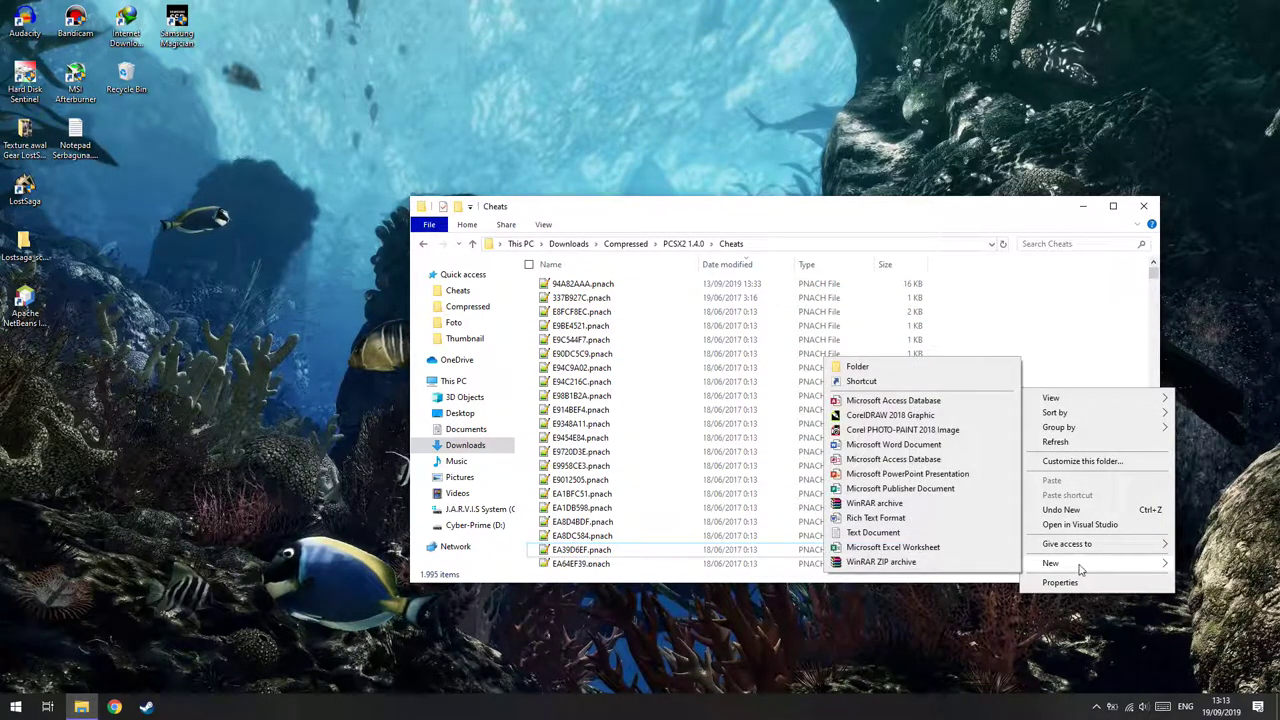
{"action": "left_click", "coordinate": [880, 532]}
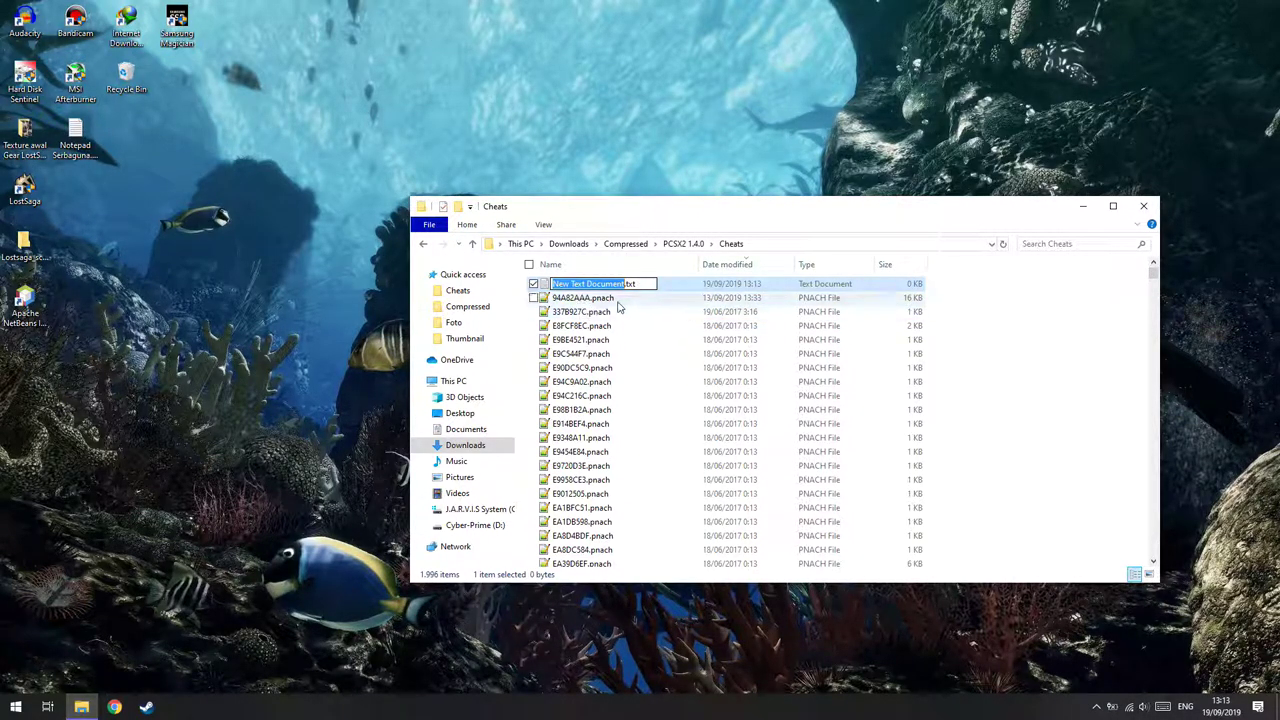
{"action": "type", "text": "asdasd"}
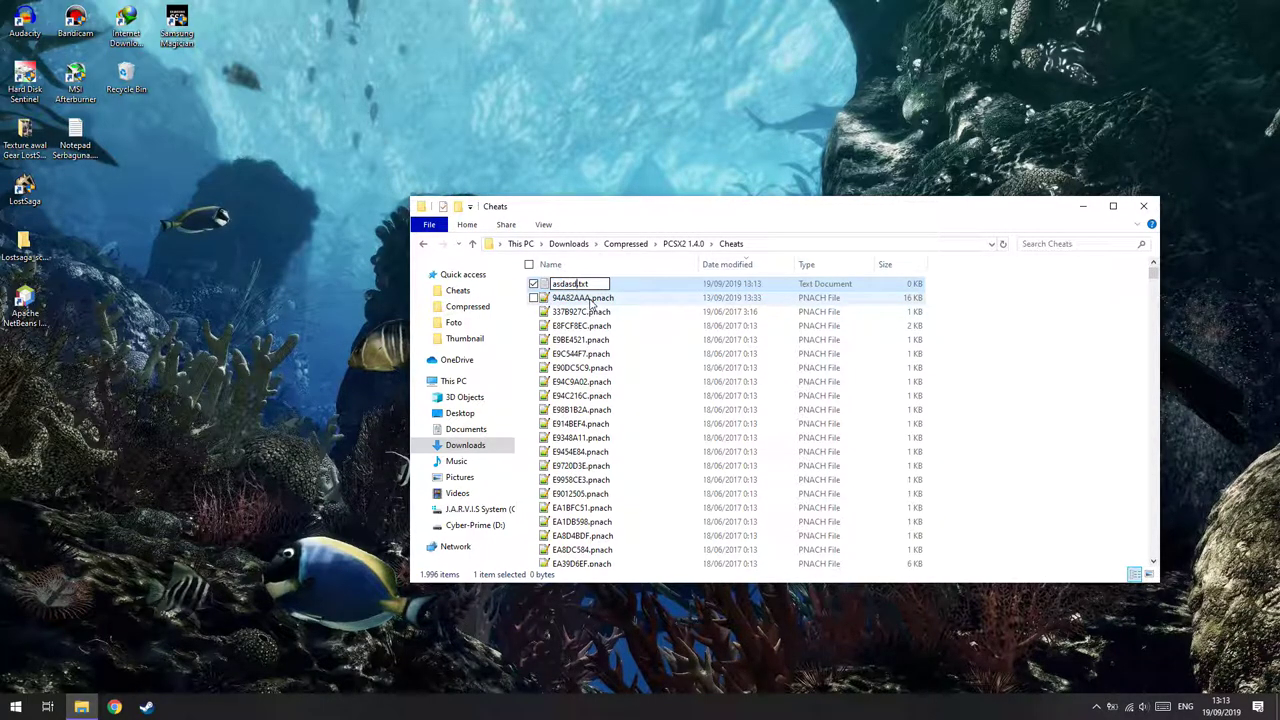
{"action": "left_click_drag", "start_coordinate": [591, 284], "coordinate": [573, 284]}
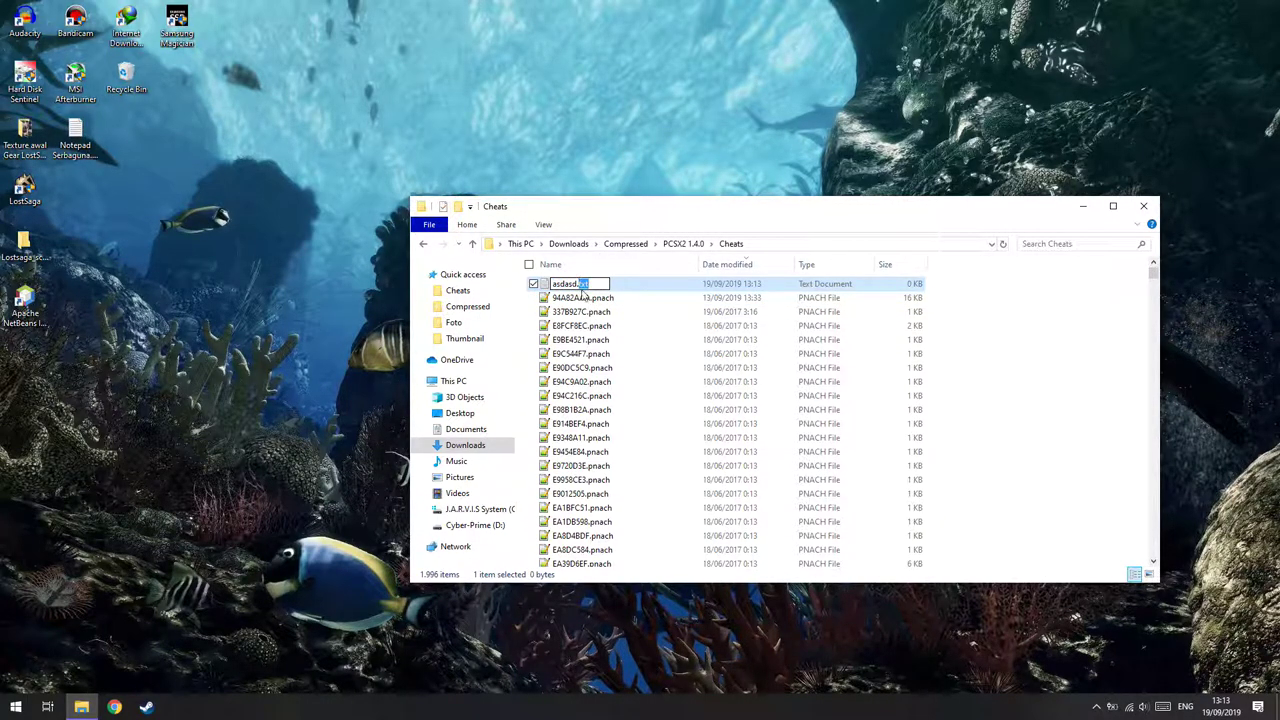
{"action": "type", "text": ".pnach"}
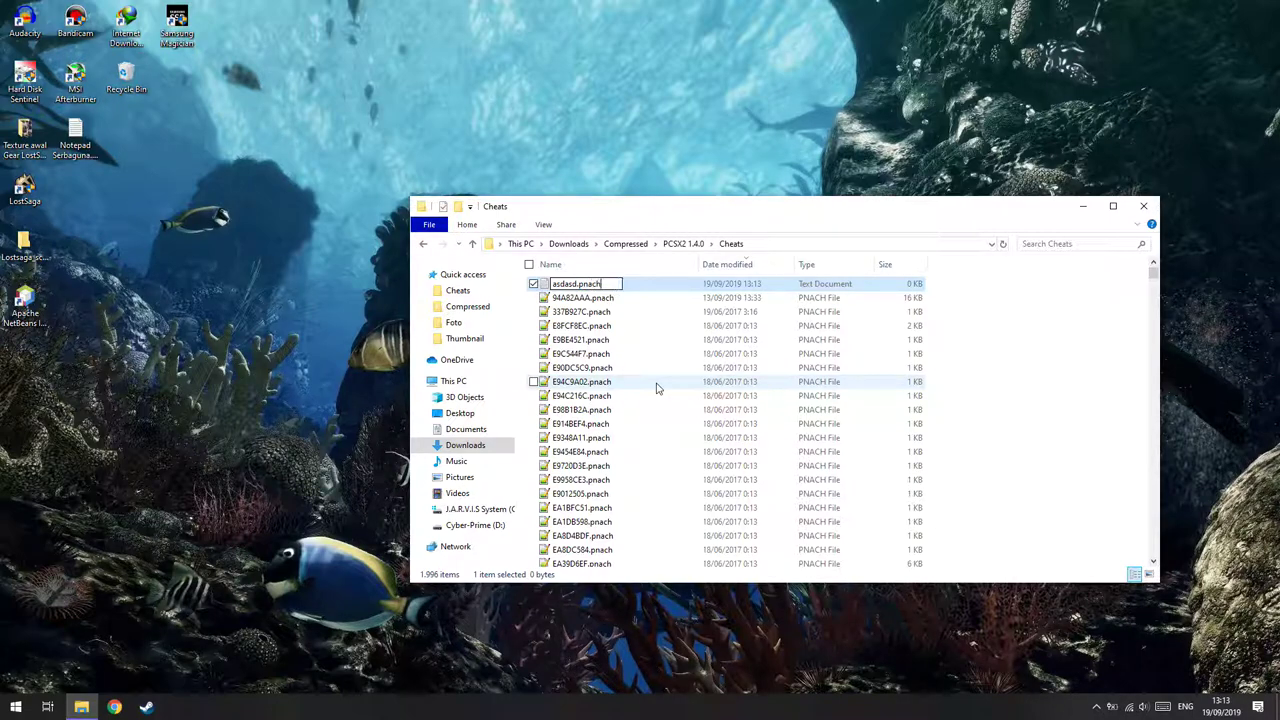
{"action": "key", "text": "Return"}
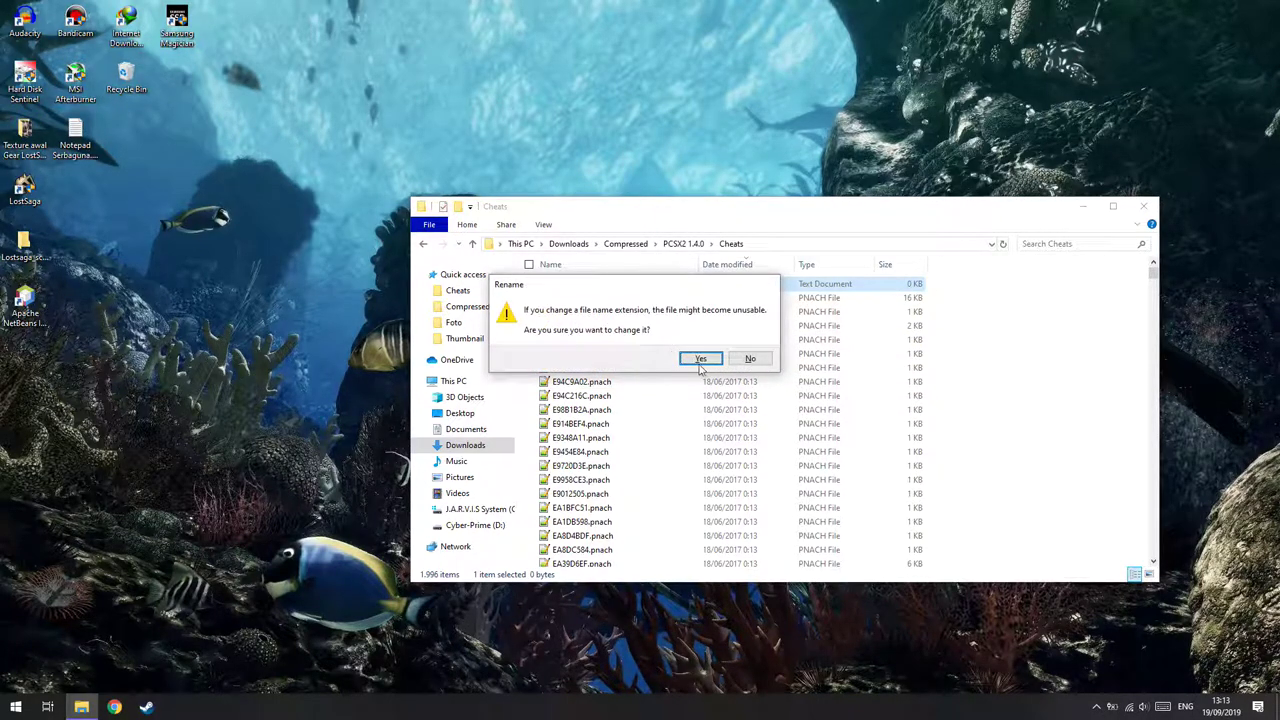
{"action": "left_click", "coordinate": [699, 359]}
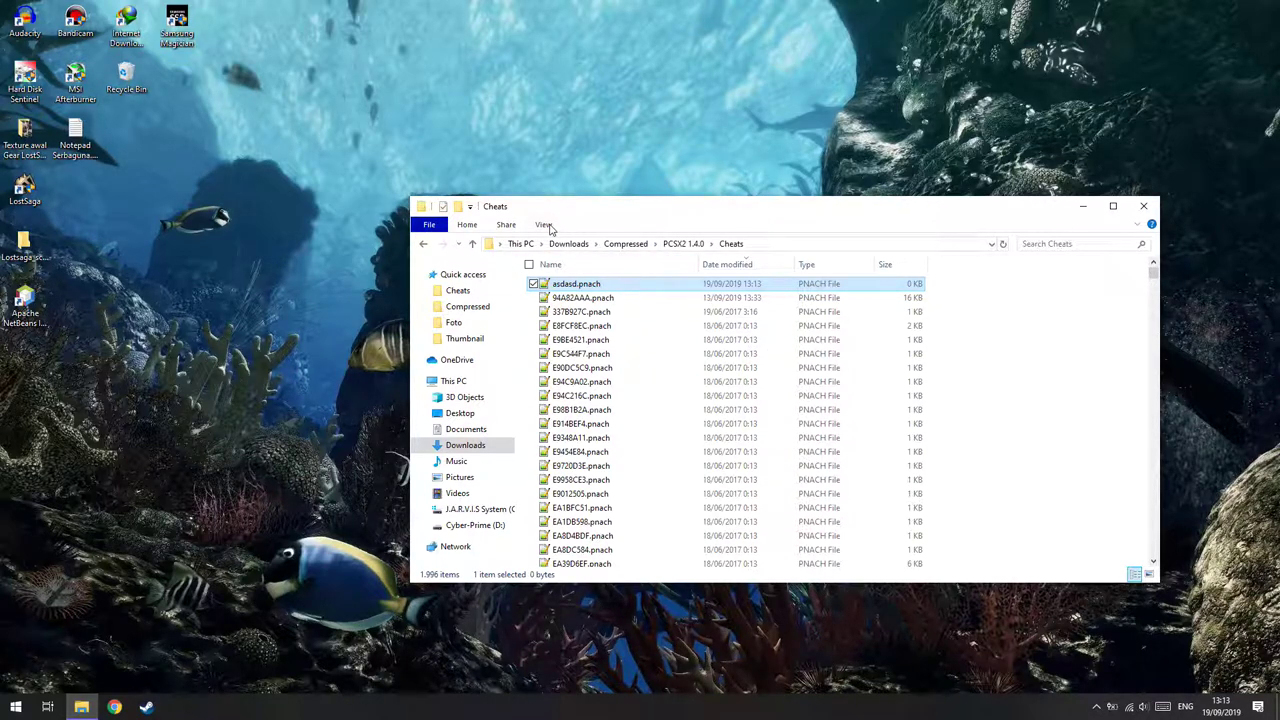
Check the file name extensions display option, and permanently delete asdasd.pnach from the Cheats folder.
{"action": "left_click", "coordinate": [544, 225]}
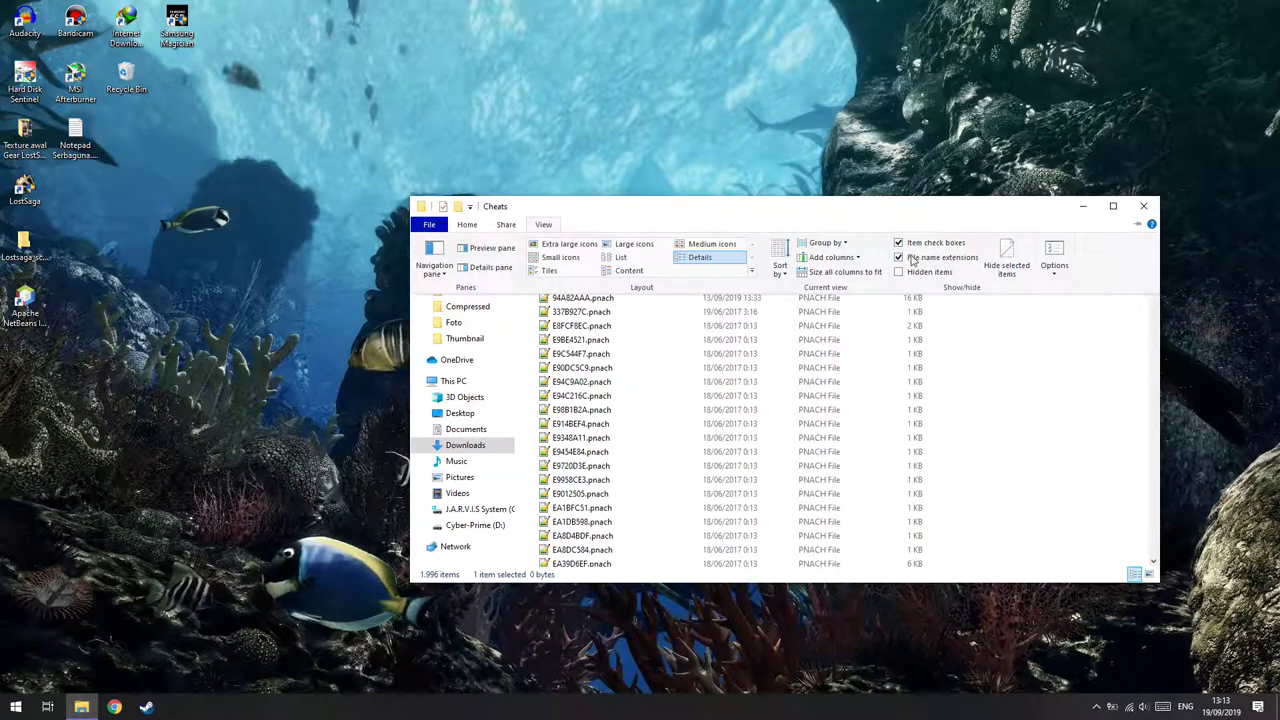
{"action": "left_click", "coordinate": [1020, 358]}
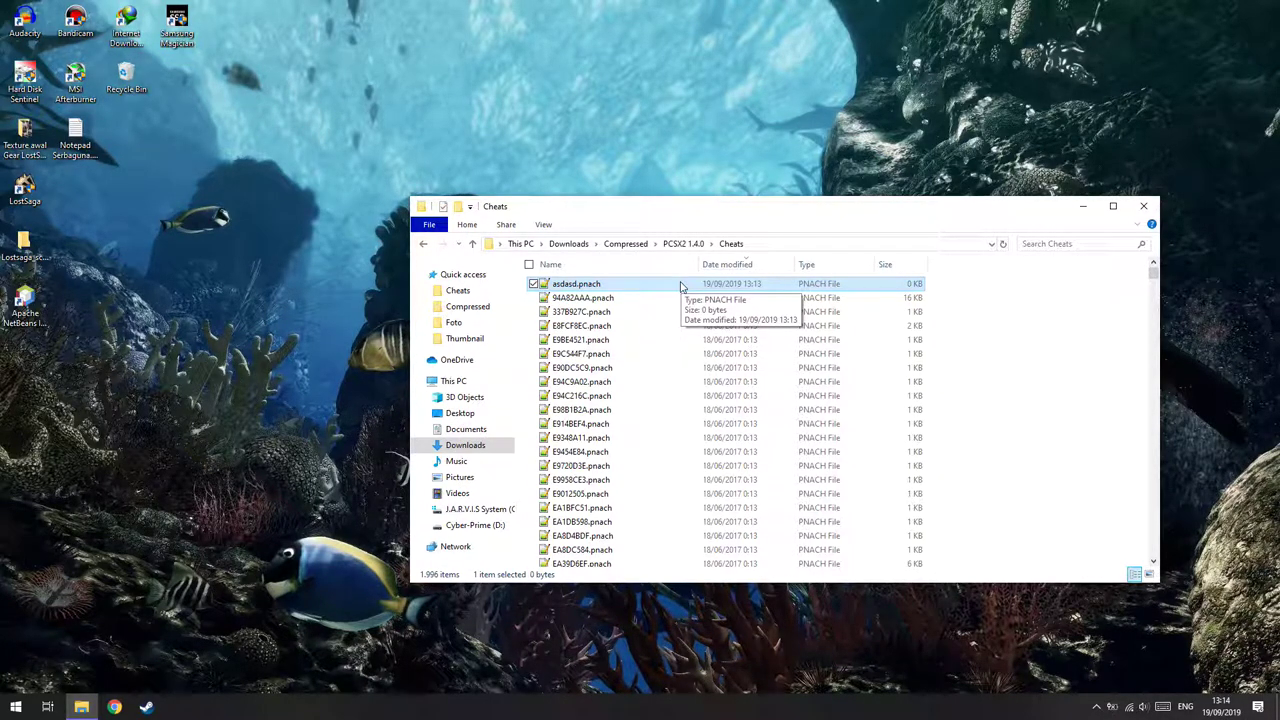
{"action": "key", "text": "shift+Delete"}
{"action": "key", "text": "Return"}
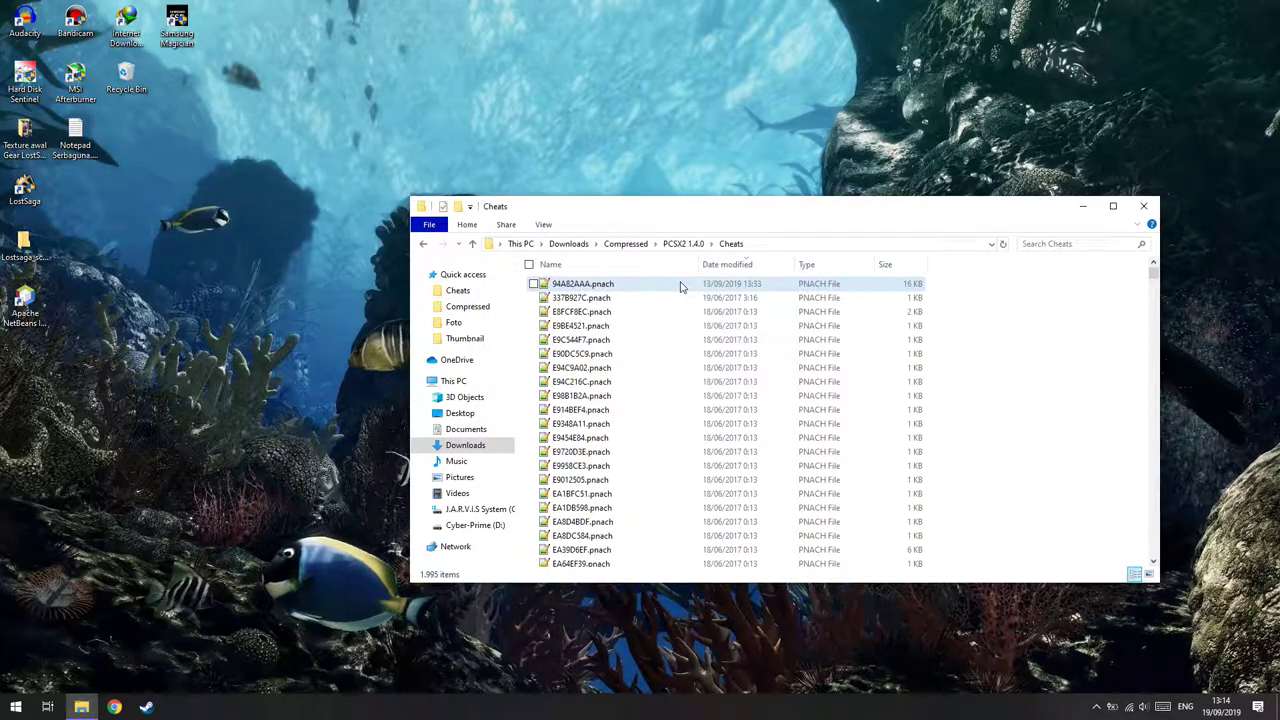
Return to the PCSX2 1.4.0 folder, launch pcsx2.exe, and show the emulator's console log.
{"action": "left_click", "coordinate": [423, 244]}
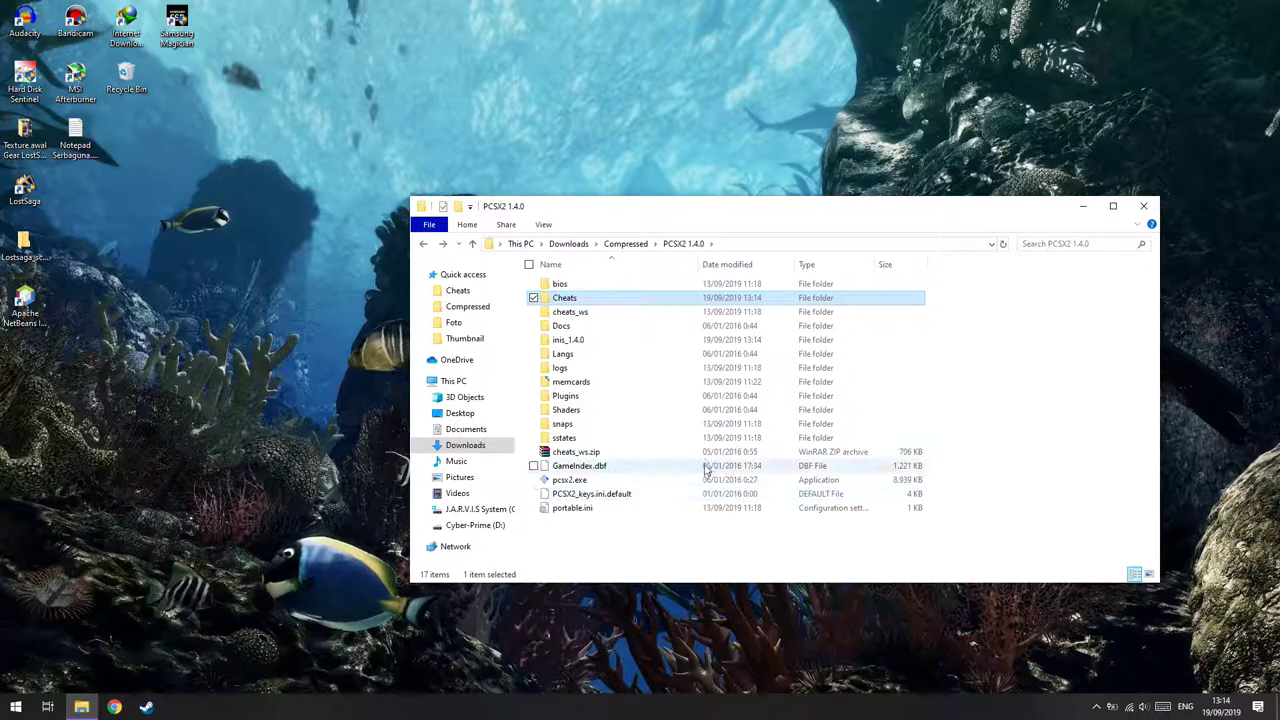
{"action": "double_click", "coordinate": [590, 481]}
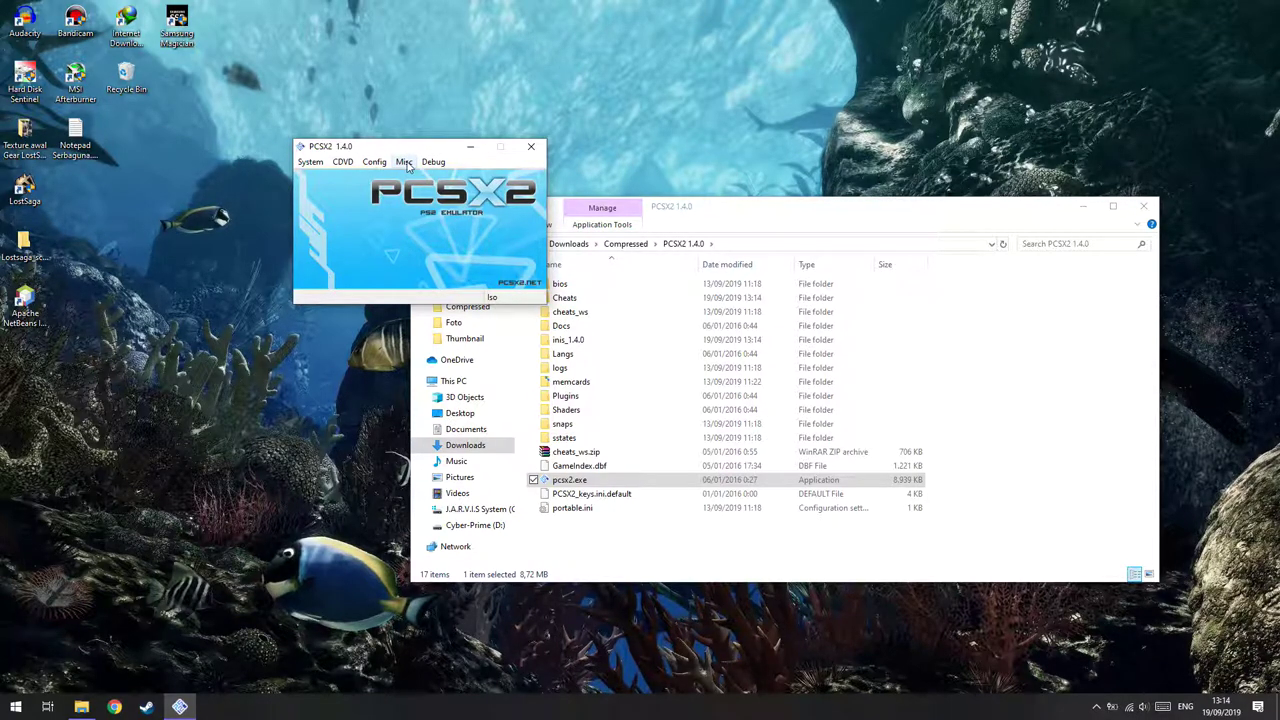
{"action": "left_click", "coordinate": [404, 162]}
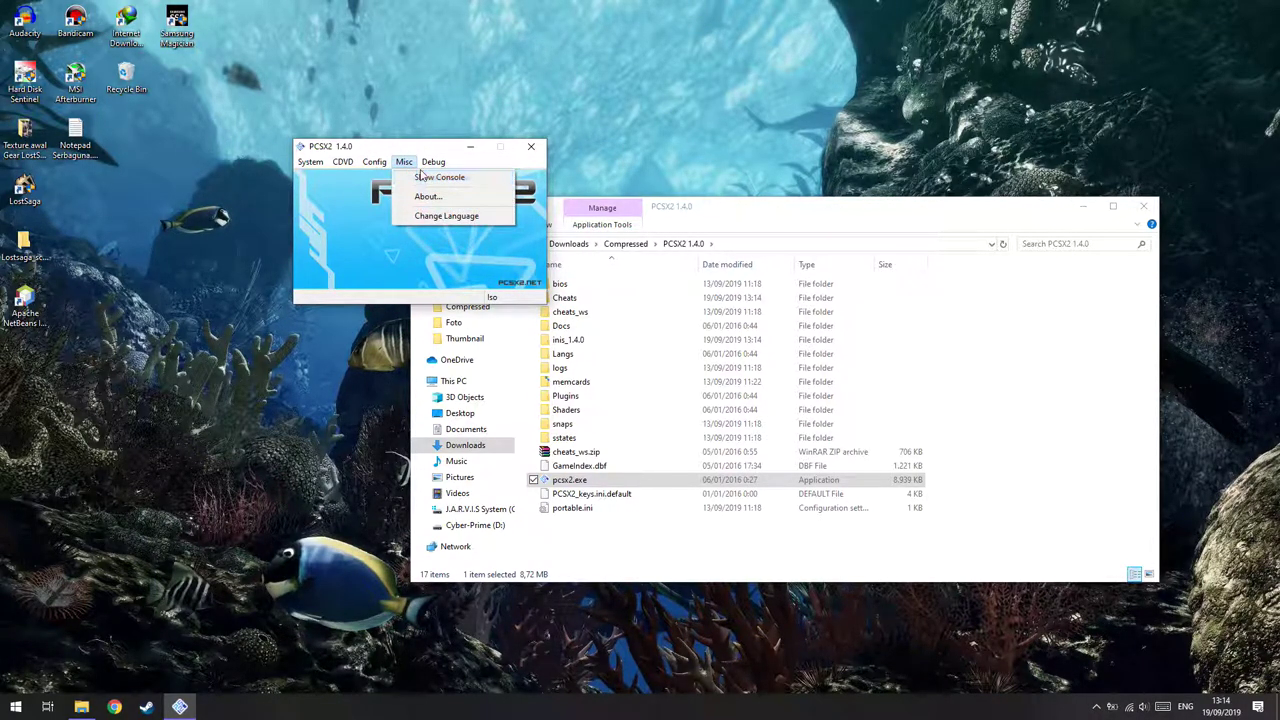
{"action": "left_click", "coordinate": [438, 177]}
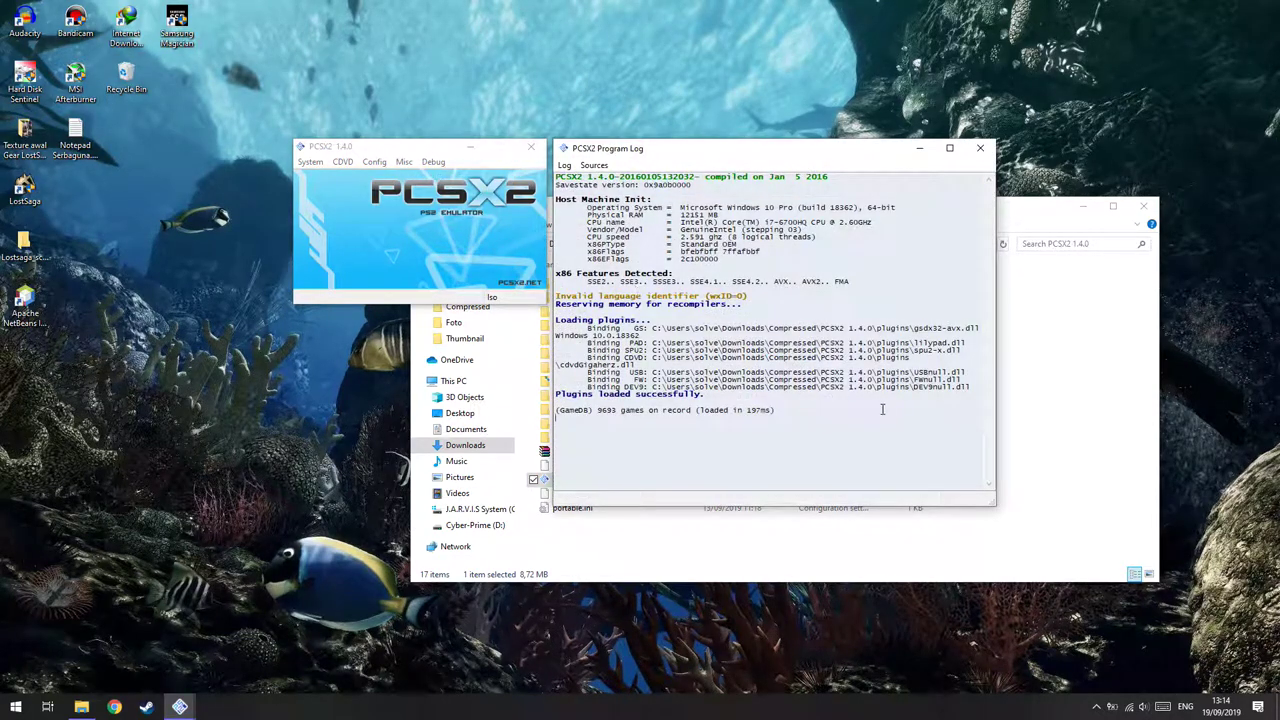
Check that the Automatic Gamefixes and Enable Cheats options are turned on in the emulator's system settings.
{"action": "left_click", "coordinate": [345, 150]}
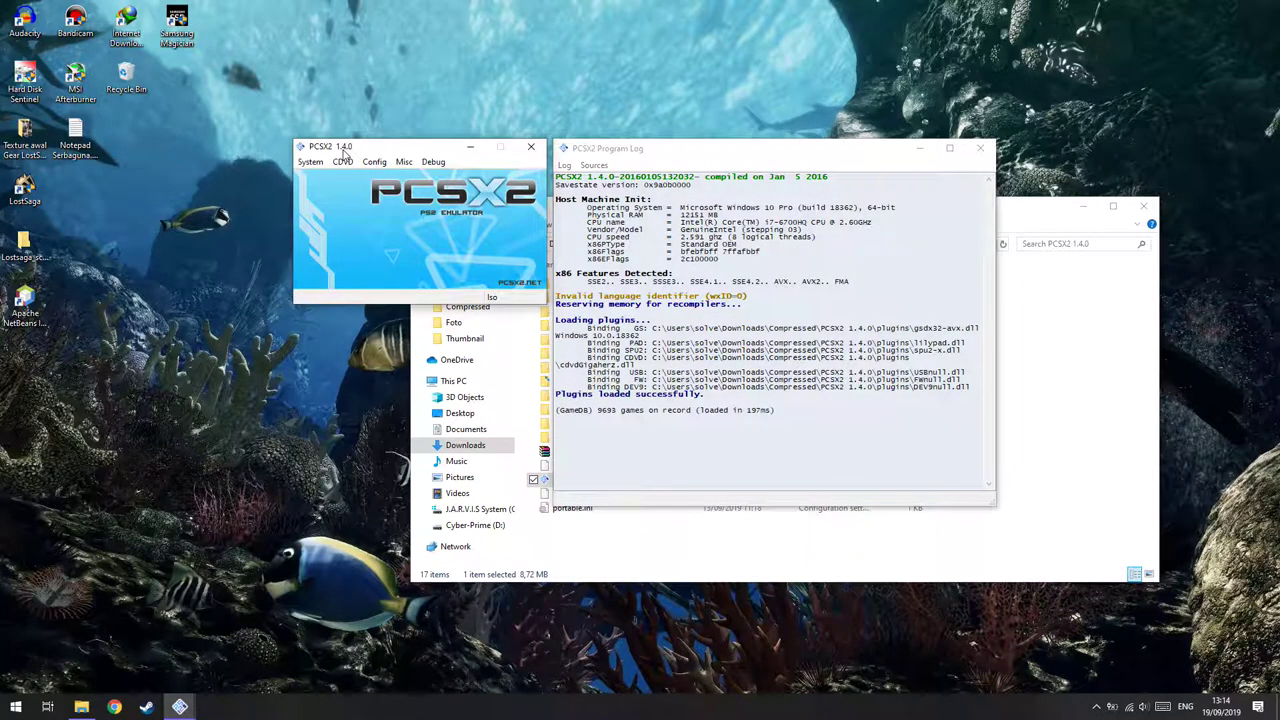
{"action": "left_click", "coordinate": [311, 162]}
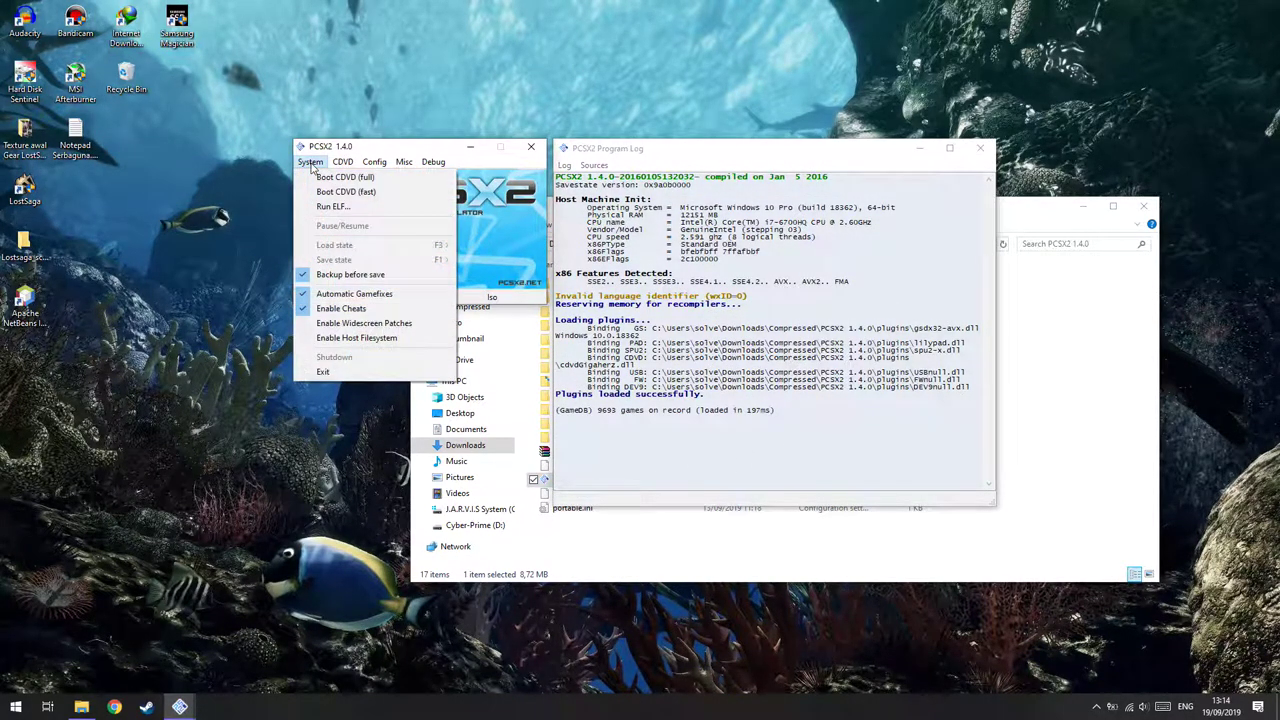
{"action": "left_click", "coordinate": [354, 294]}
{"action": "left_click", "coordinate": [311, 162]}
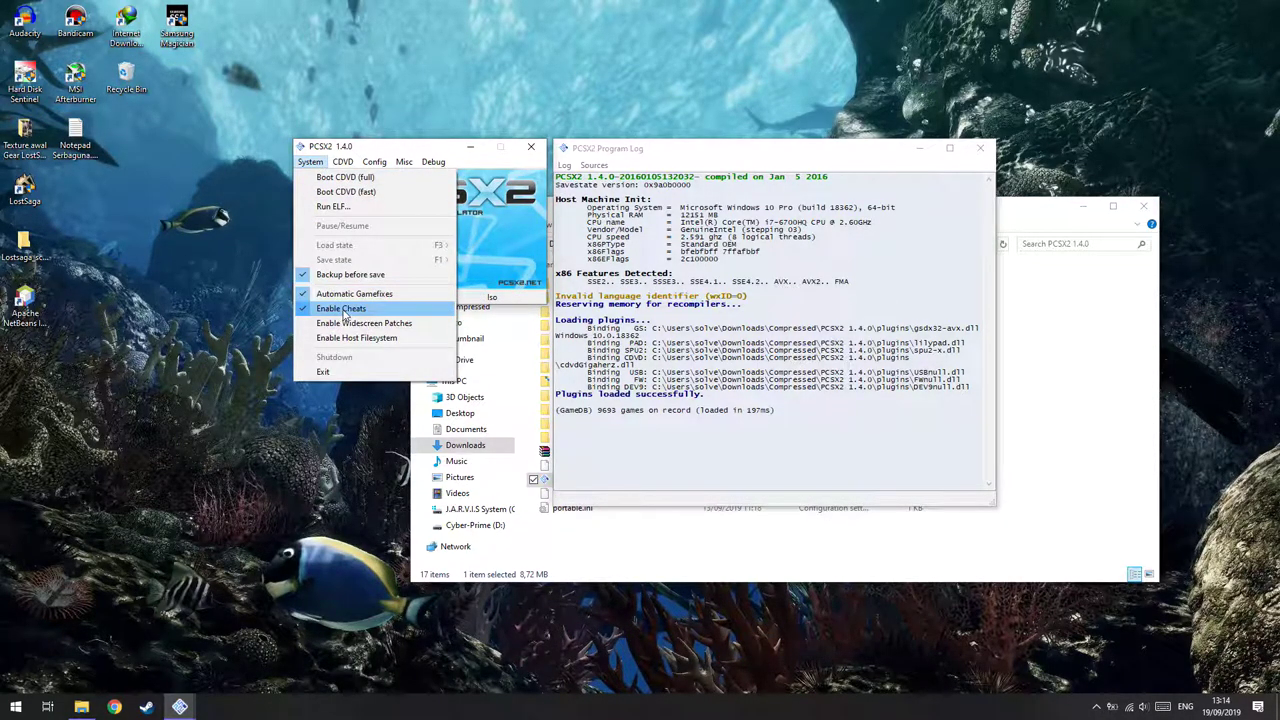
Boot the game from the disc image with the fast boot option, and close the game window once the game starts loading.
{"action": "mouse_move", "coordinate": [343, 164]}
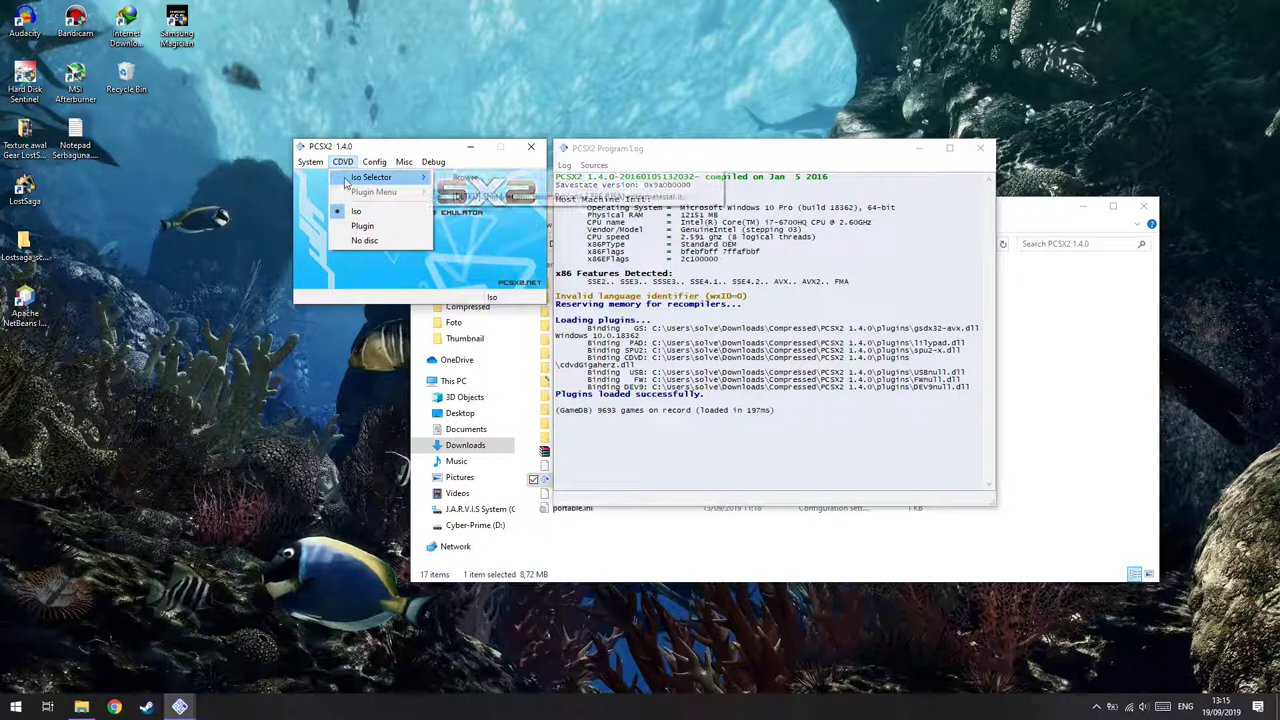
{"action": "mouse_move", "coordinate": [310, 163]}
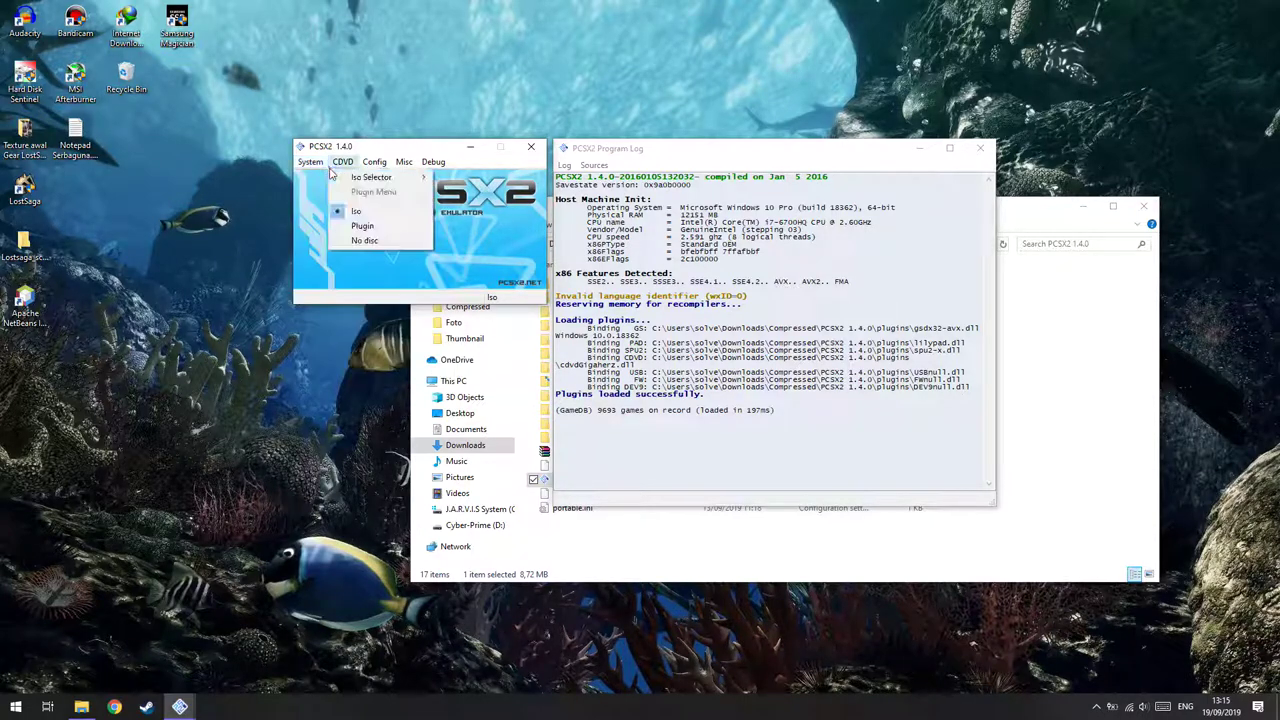
{"action": "left_click", "coordinate": [310, 161]}
{"action": "left_click", "coordinate": [310, 161]}
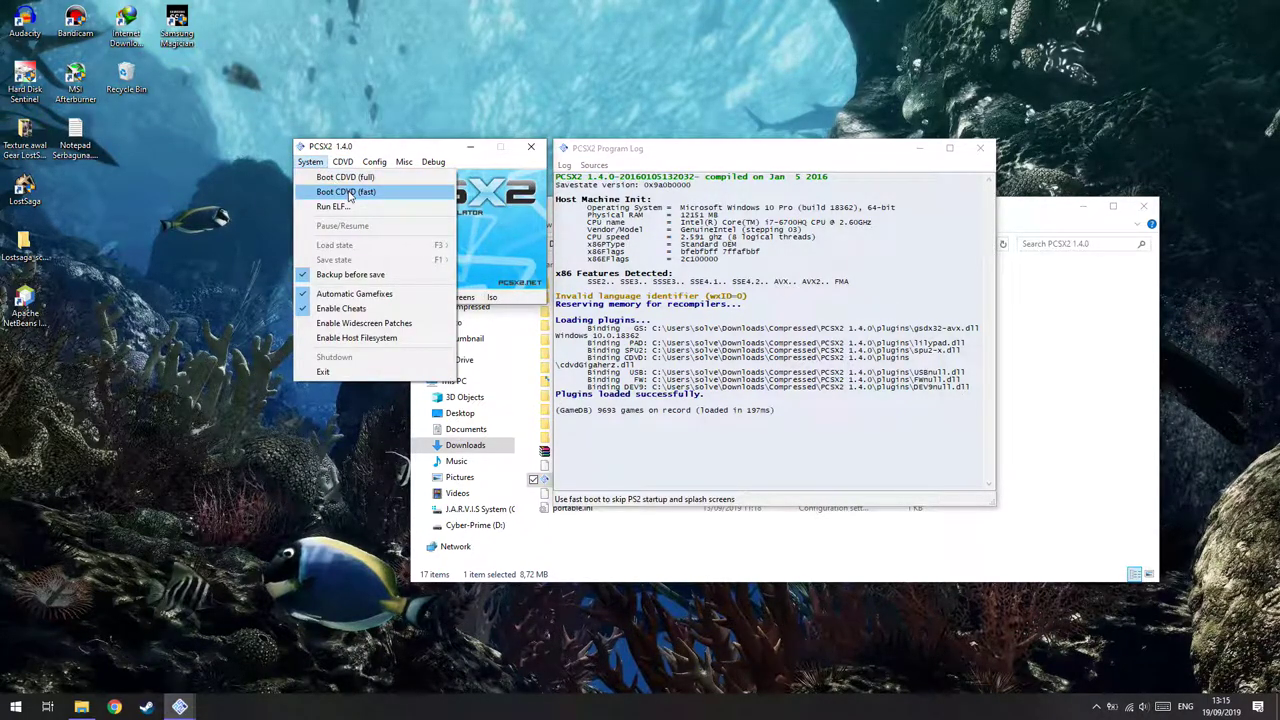
{"action": "left_click", "coordinate": [346, 192]}
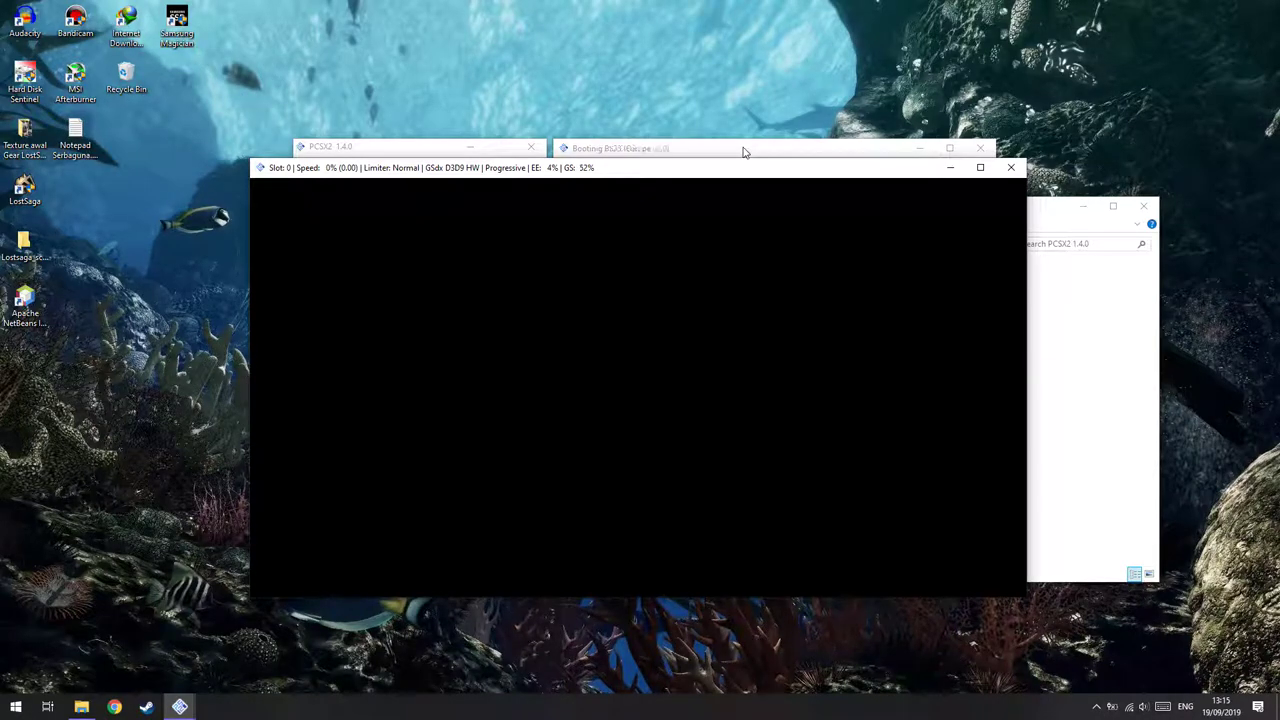
{"action": "left_click", "coordinate": [743, 152]}
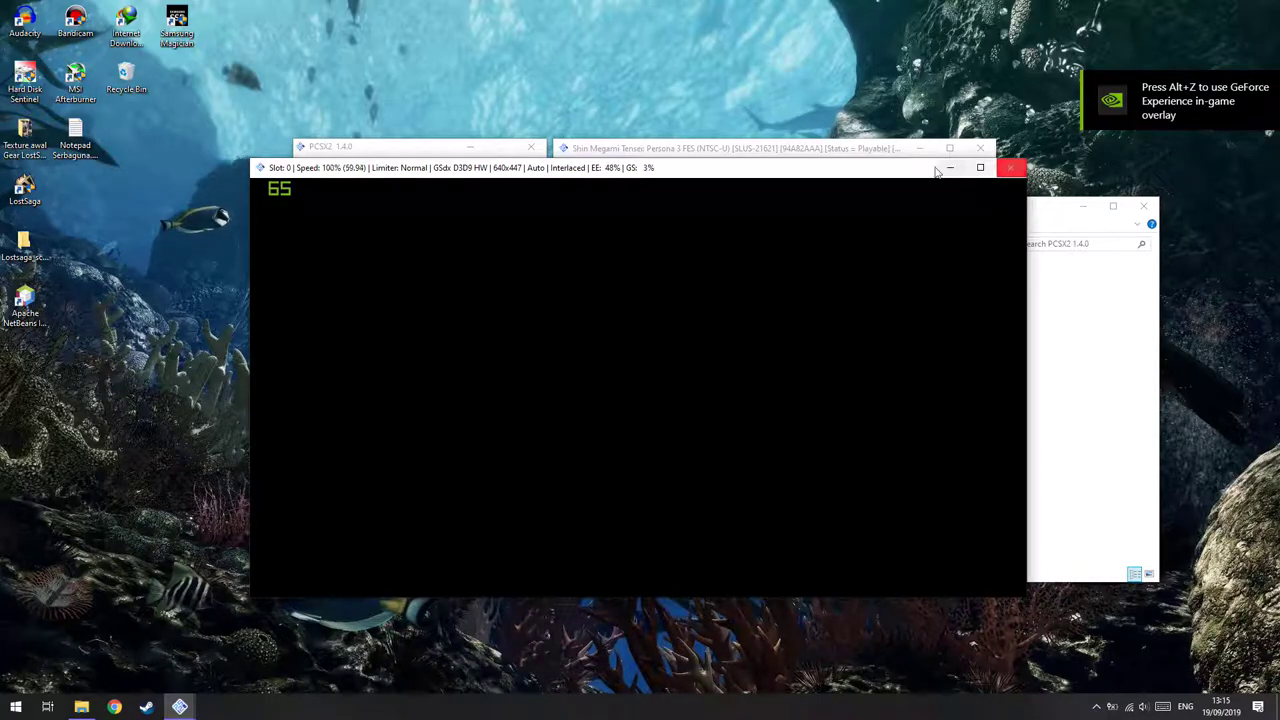
{"action": "left_click", "coordinate": [1010, 167]}
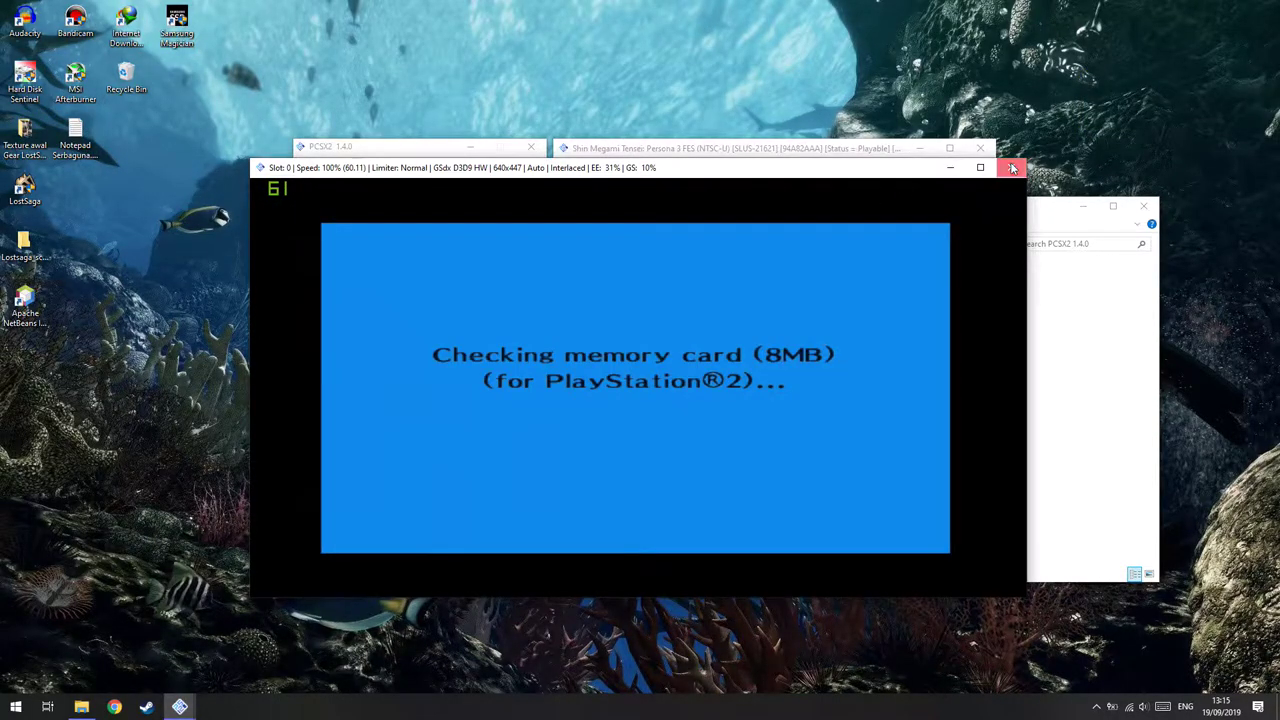
Examine the program log for the lines about finding and loading the game's cheats file.
{"action": "scroll", "coordinate": [636, 404], "scroll_direction": "up", "scroll_amount": 2}
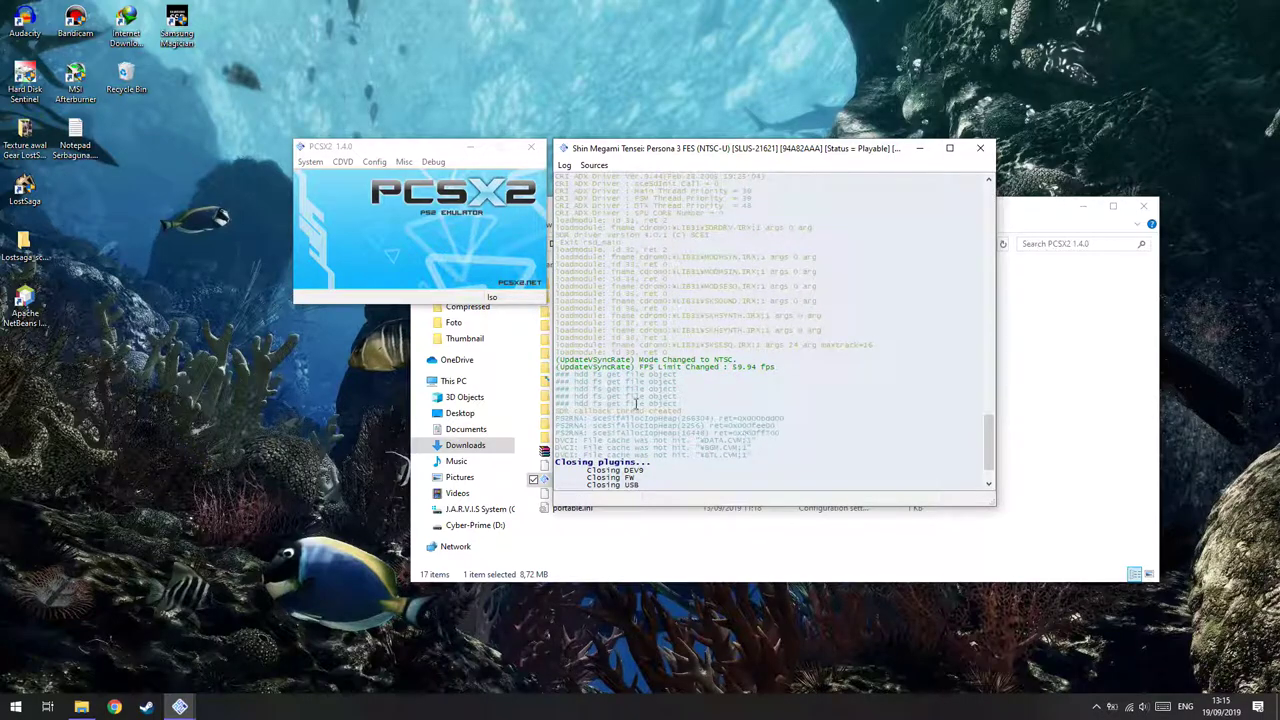
{"action": "scroll", "coordinate": [771, 398], "scroll_direction": "up", "scroll_amount": 6}
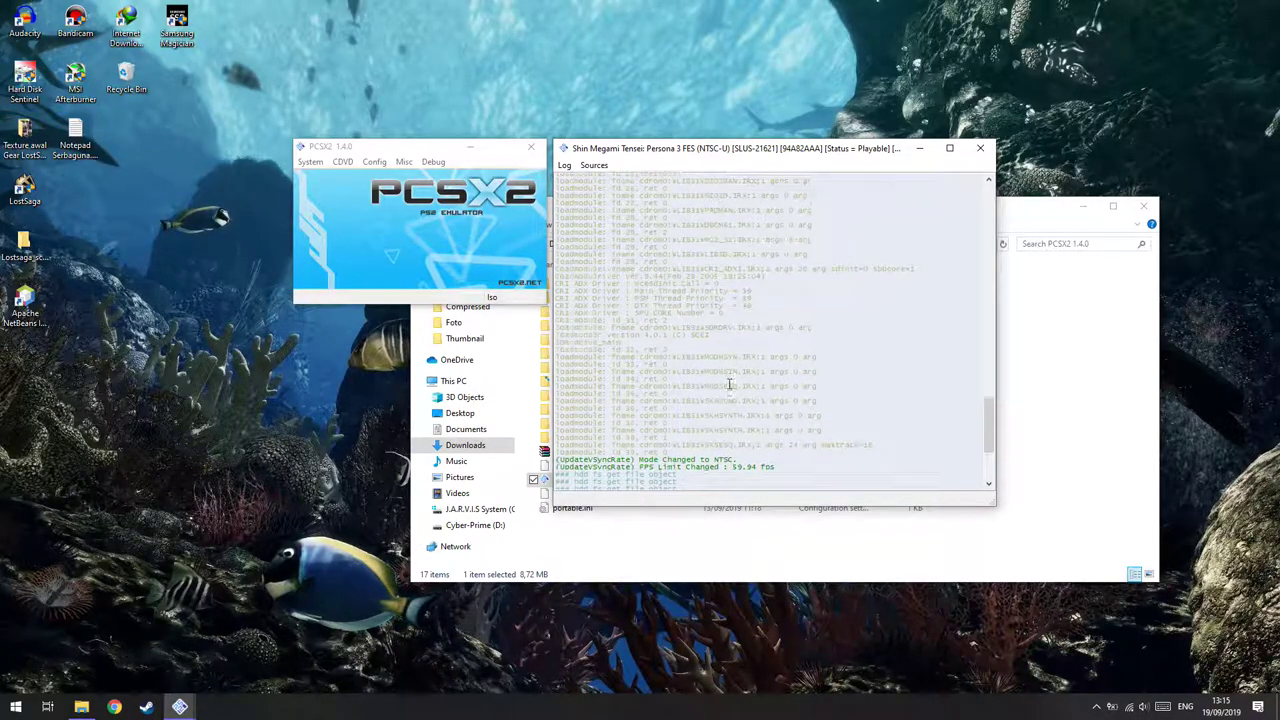
{"action": "scroll", "coordinate": [744, 362], "scroll_direction": "up", "scroll_amount": 12}
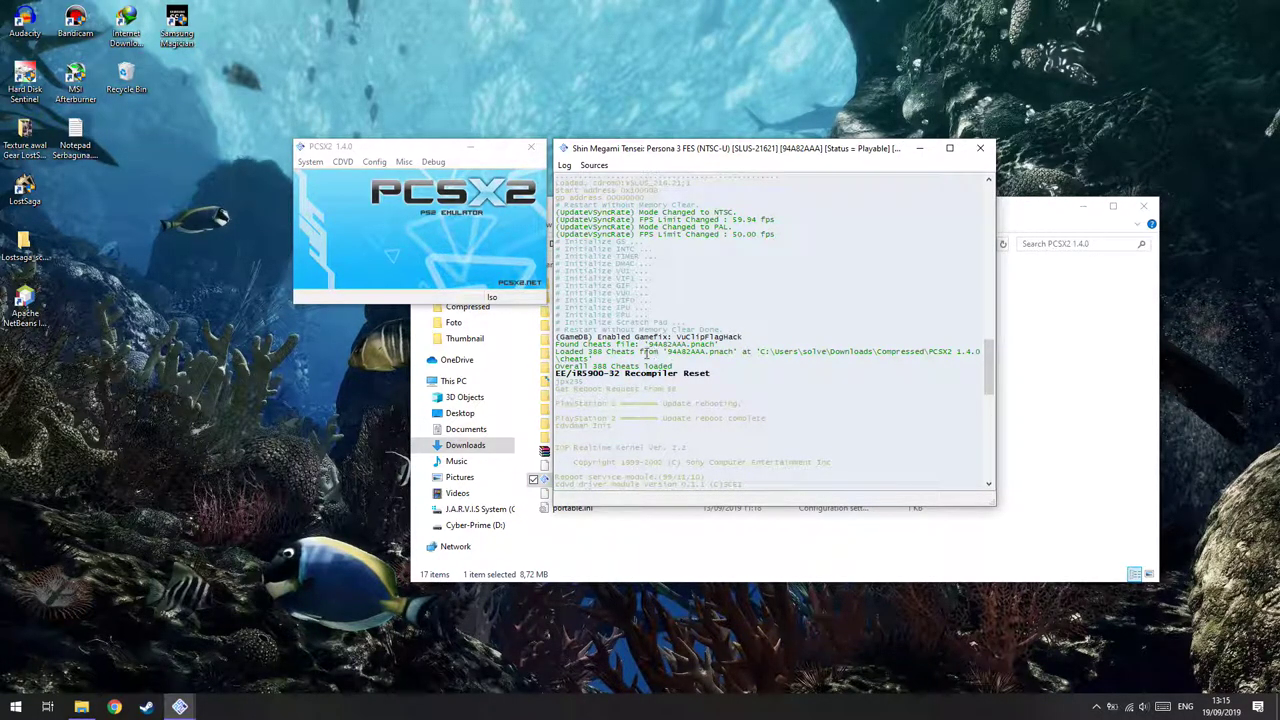
{"action": "scroll", "coordinate": [686, 310], "scroll_direction": "down", "scroll_amount": 3}
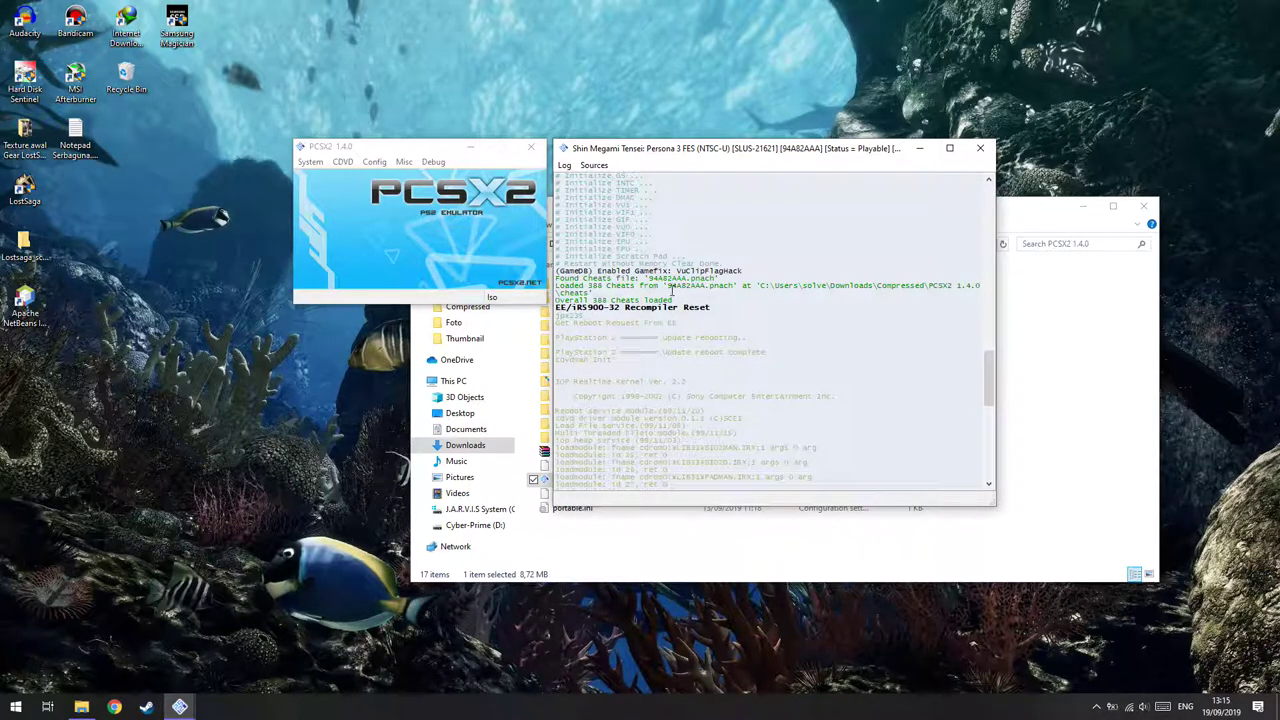
{"action": "right_click", "coordinate": [672, 288]}
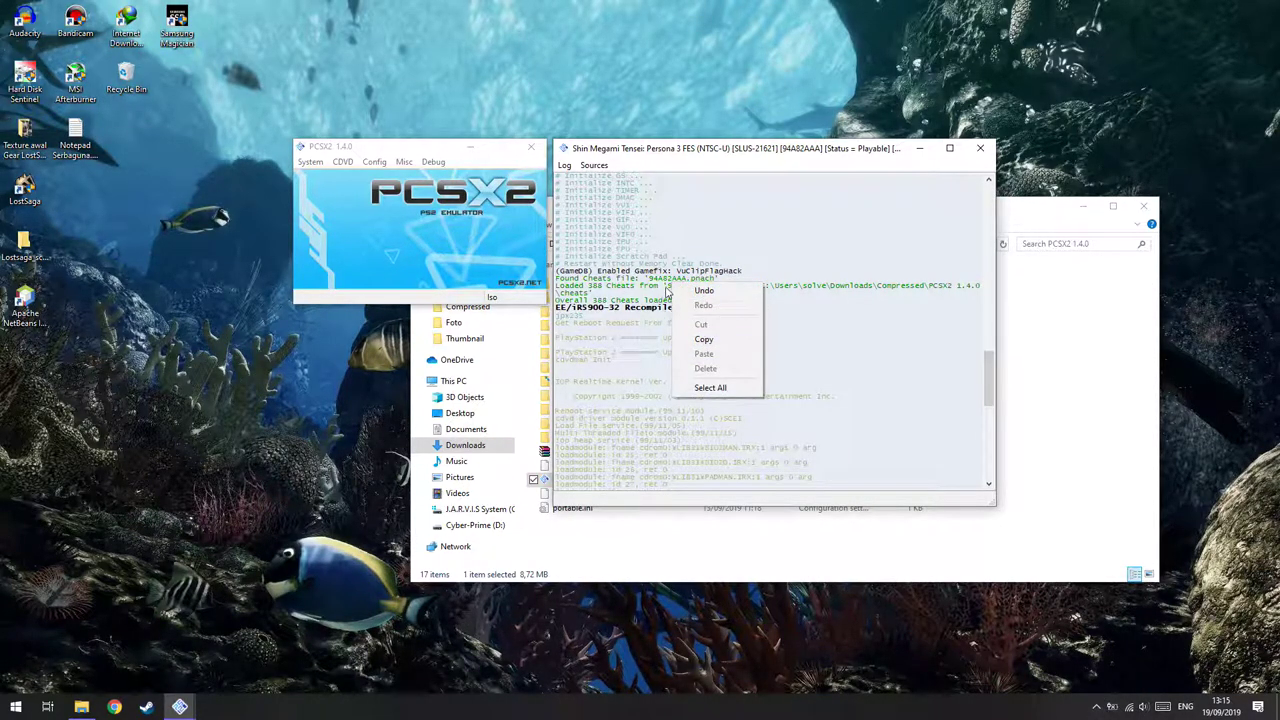
{"action": "left_click", "coordinate": [668, 290]}
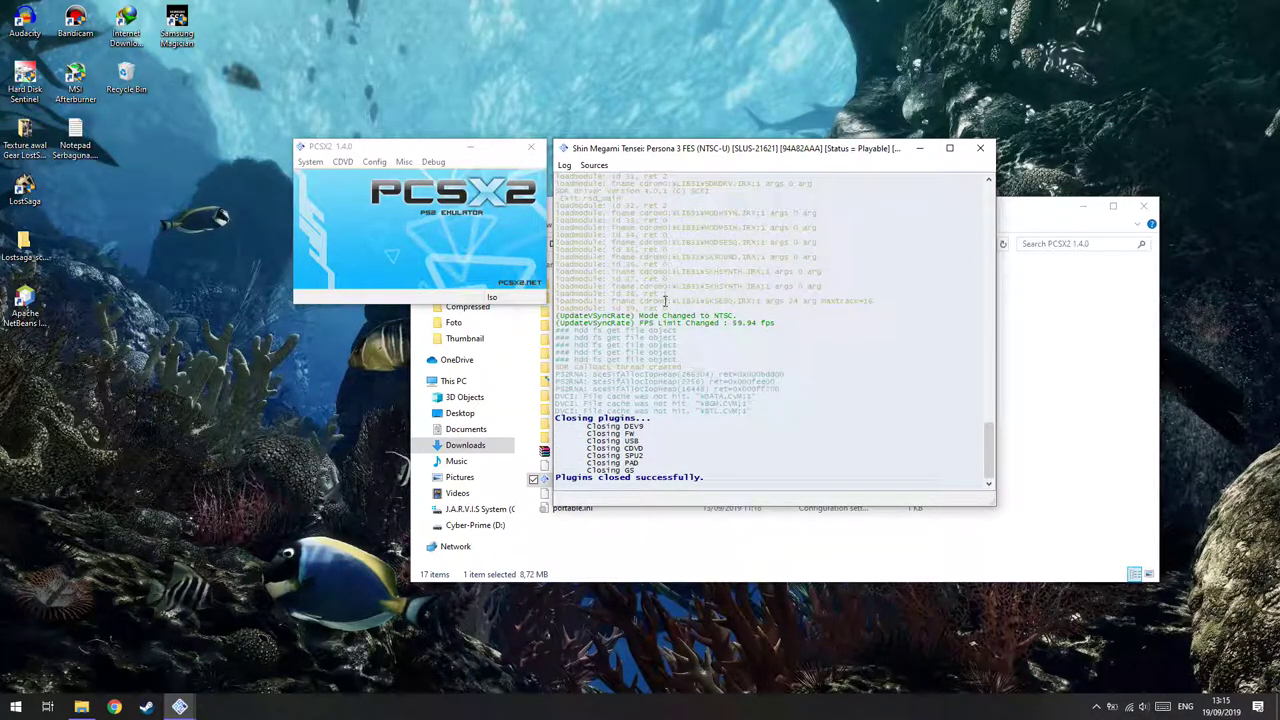
{"action": "scroll", "coordinate": [761, 364], "scroll_direction": "up", "scroll_amount": 5}
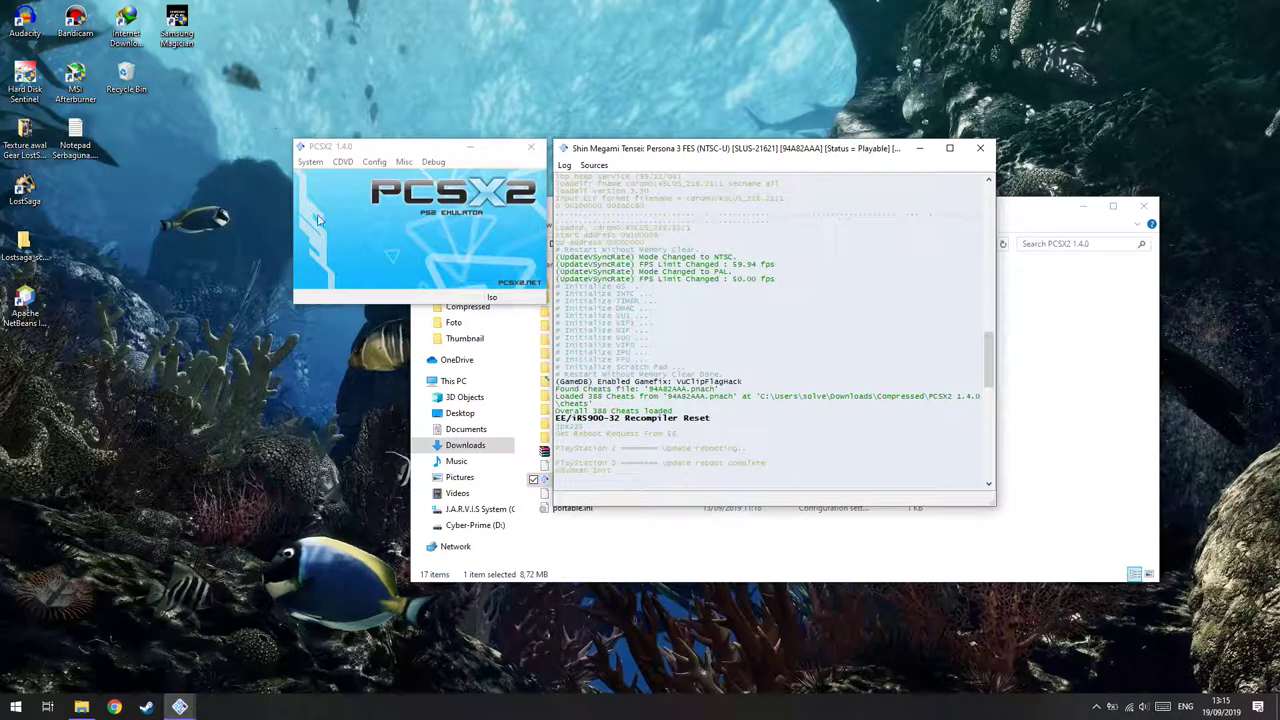
Reboot the game disc and bring the program log in front of the game window.
{"action": "left_click", "coordinate": [310, 161]}
{"action": "left_click", "coordinate": [366, 193]}
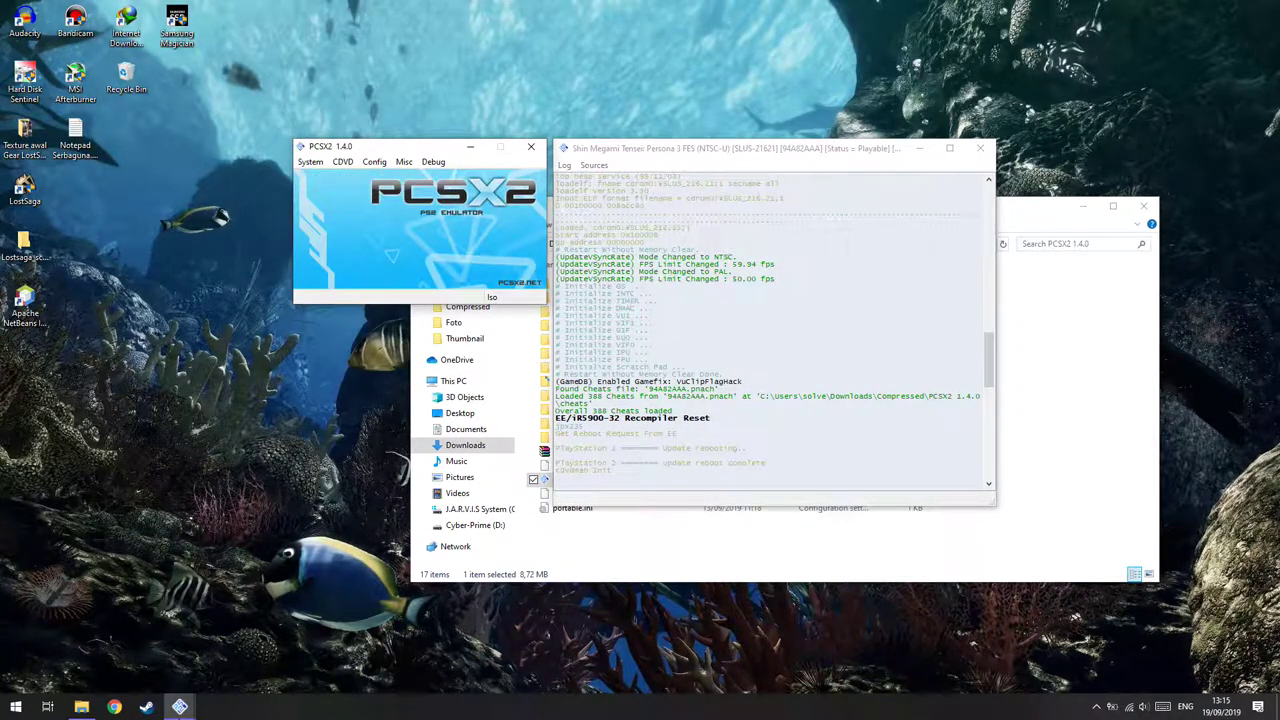
{"action": "mouse_move", "coordinate": [187, 709]}
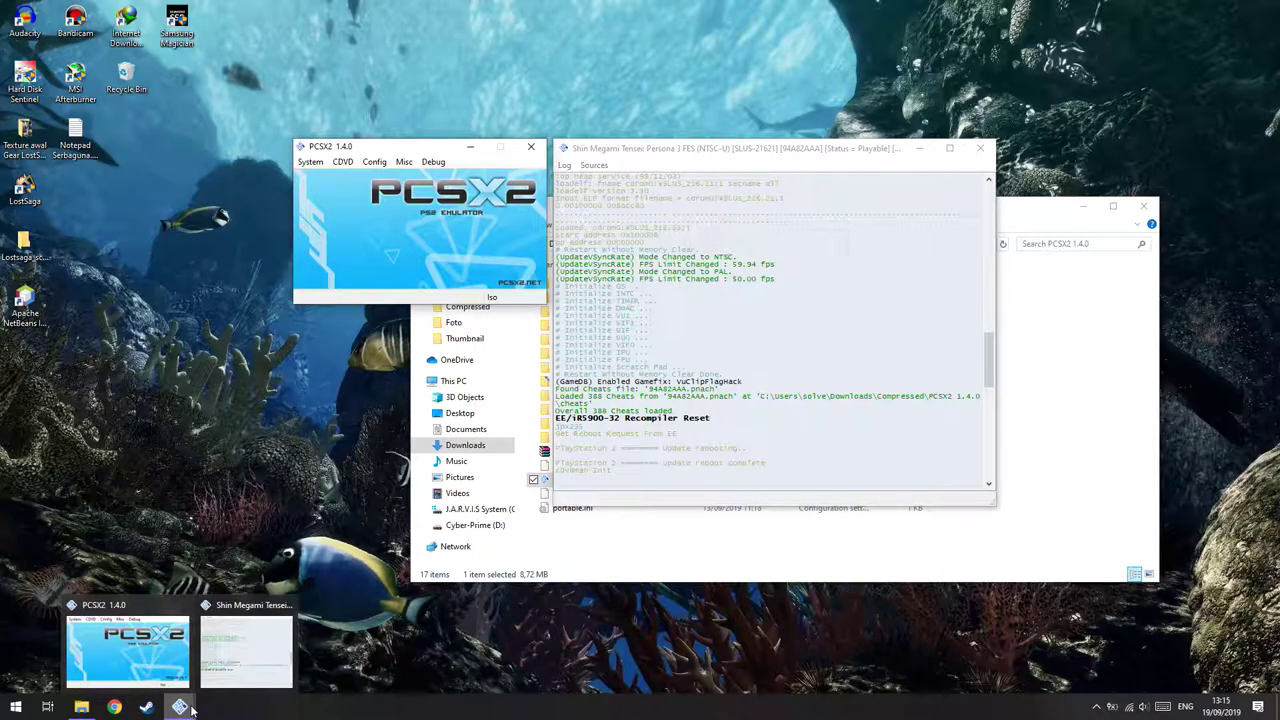
{"action": "mouse_move", "coordinate": [208, 662]}
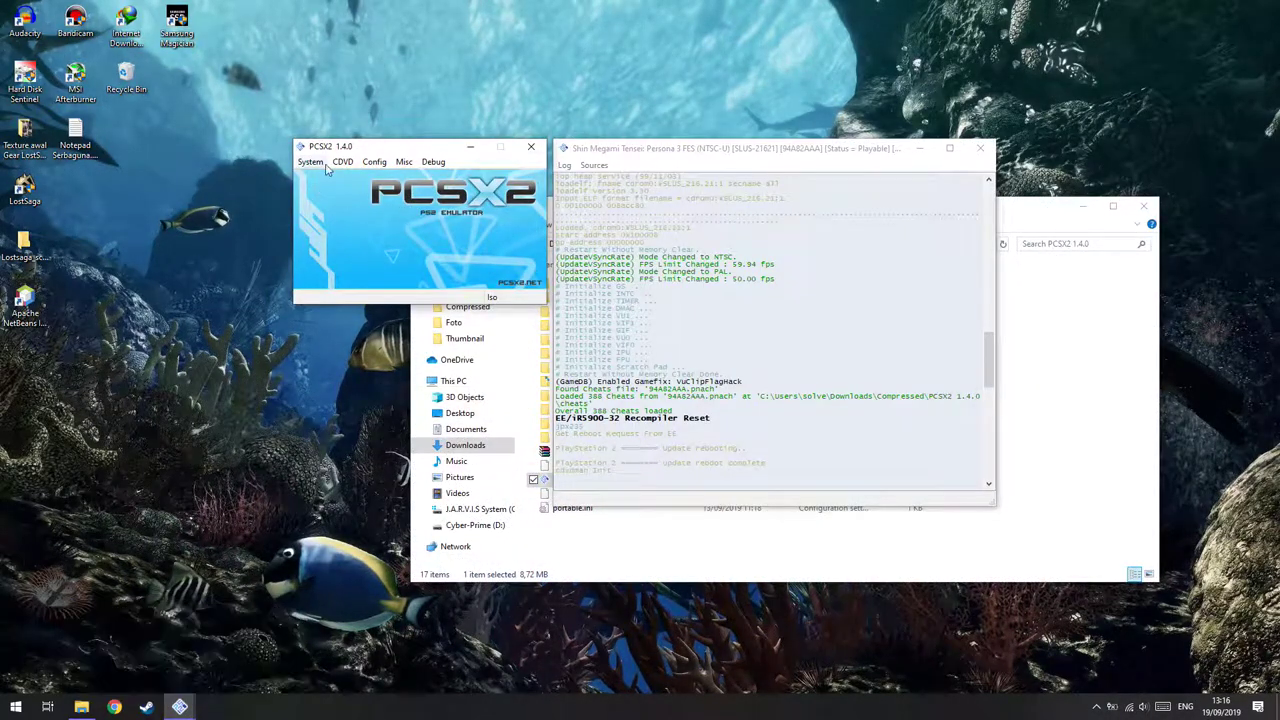
{"action": "left_click", "coordinate": [310, 161]}
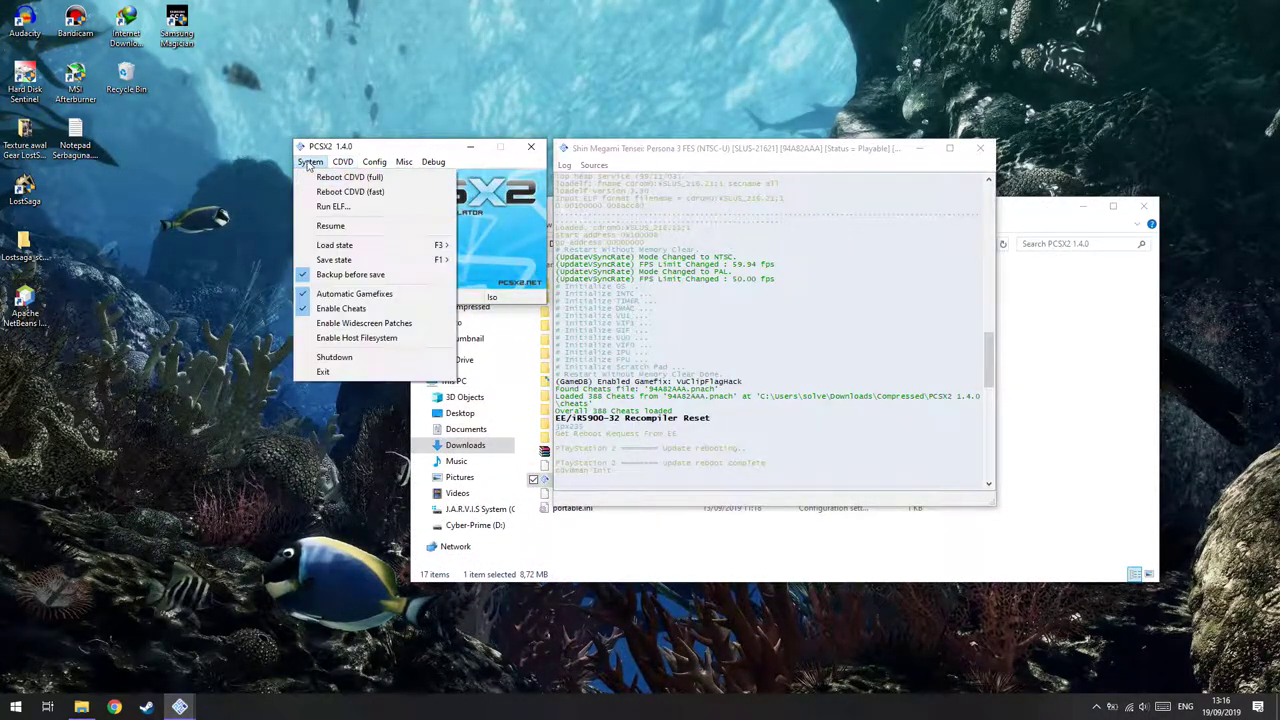
{"action": "left_click", "coordinate": [349, 177]}
{"action": "left_click", "coordinate": [388, 252]}
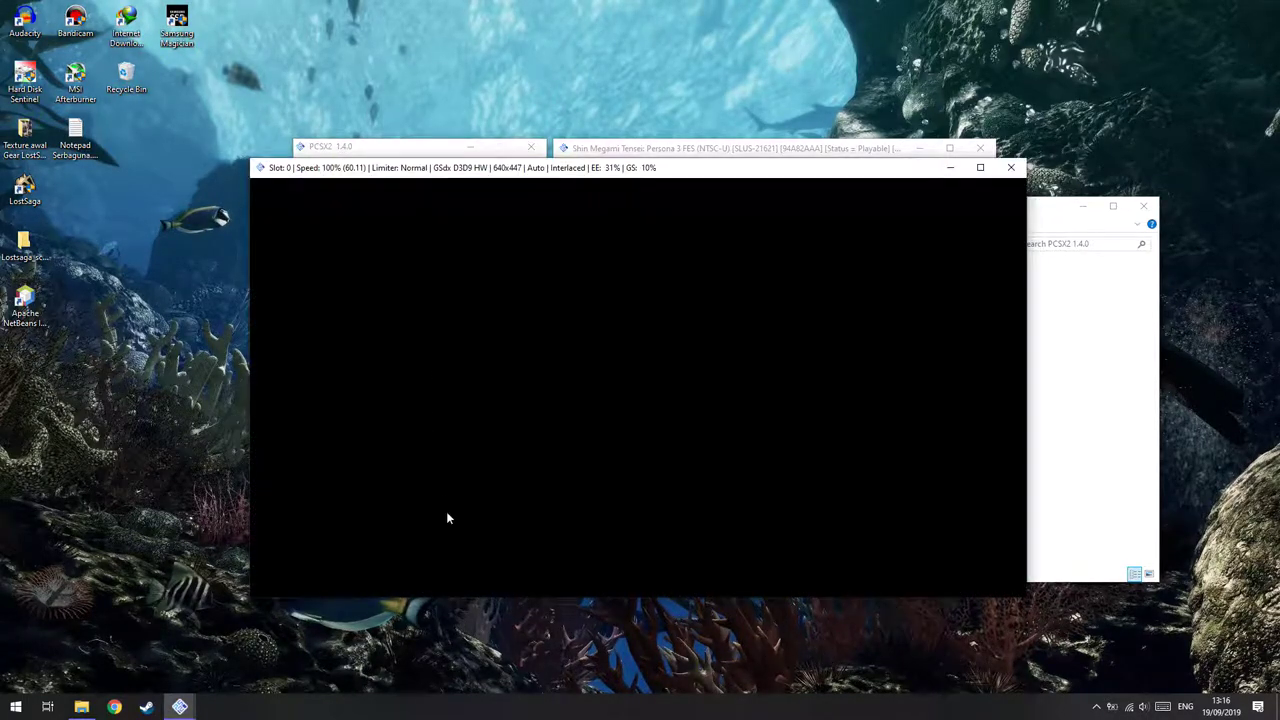
{"action": "left_click", "coordinate": [740, 152]}
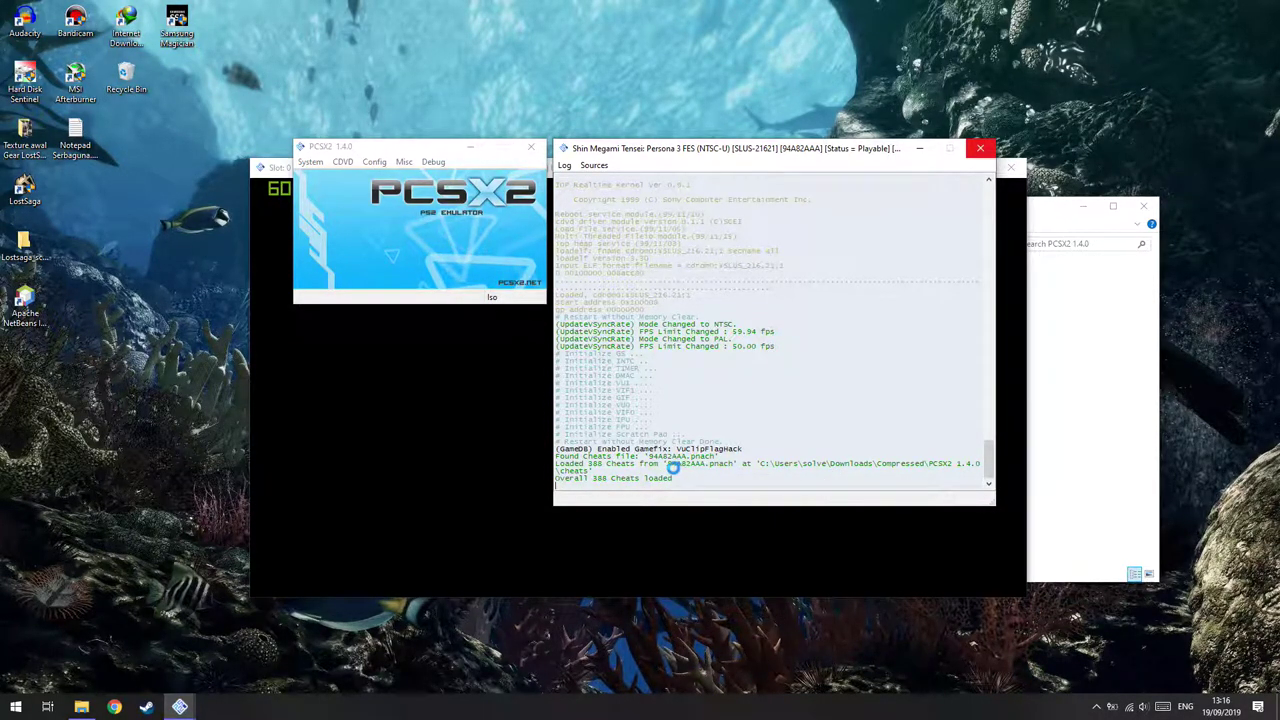
{"action": "left_click", "coordinate": [686, 143]}
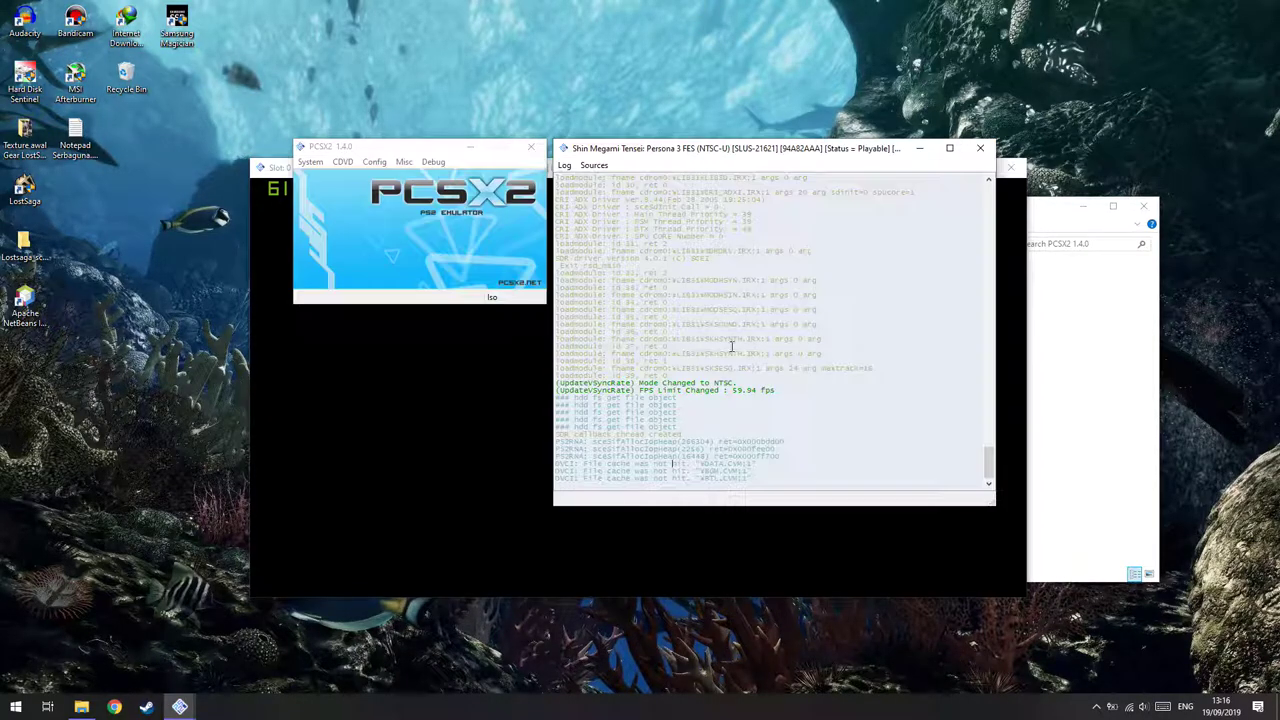
Copy the game code 94A82AAA from the loaded cheats line in the program log, and suspend the running game.
{"action": "scroll", "coordinate": [715, 380], "scroll_direction": "up", "scroll_amount": 10}
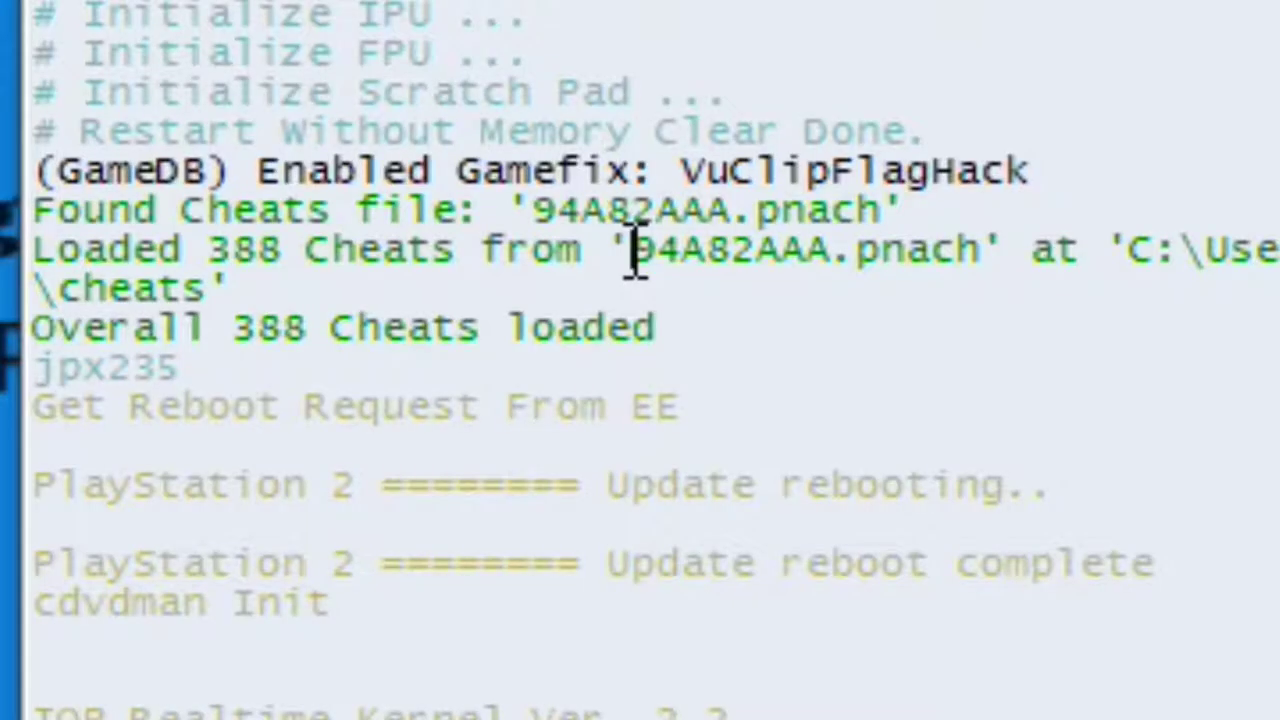
{"action": "left_click_drag", "start_coordinate": [666, 360], "coordinate": [707, 364]}
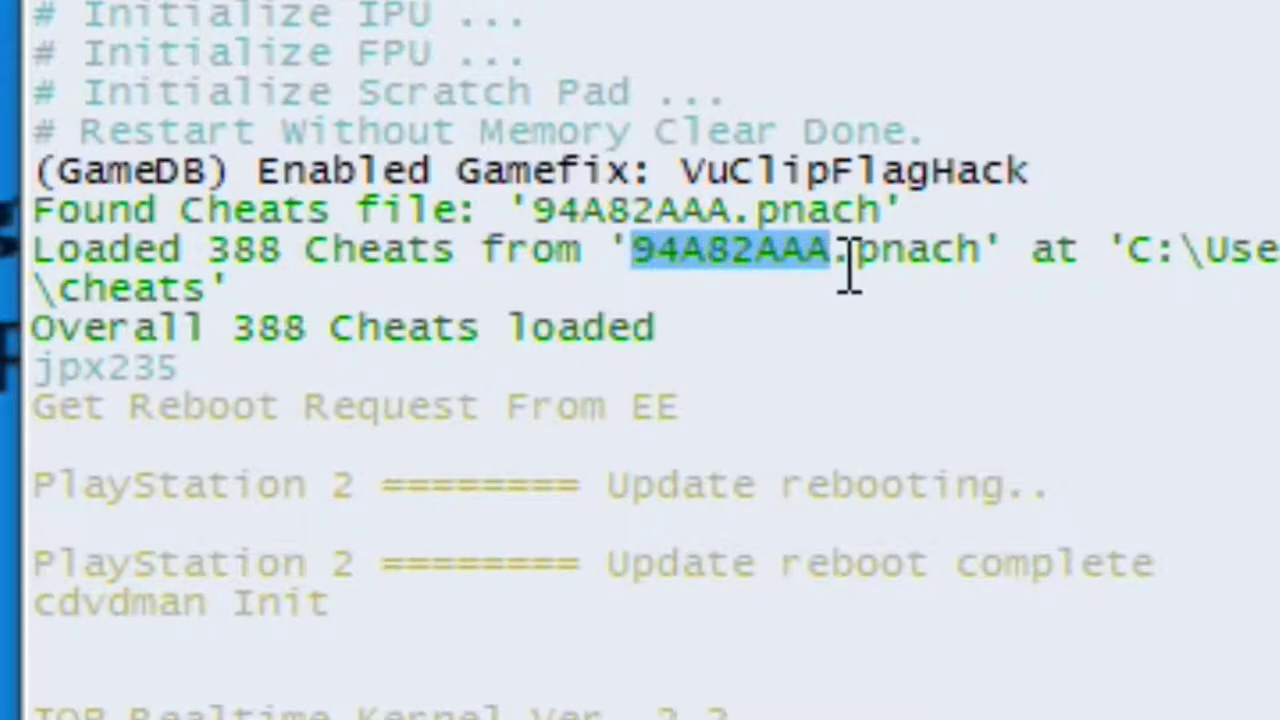
{"action": "right_click", "coordinate": [789, 256]}
{"action": "left_click", "coordinate": [995, 578]}
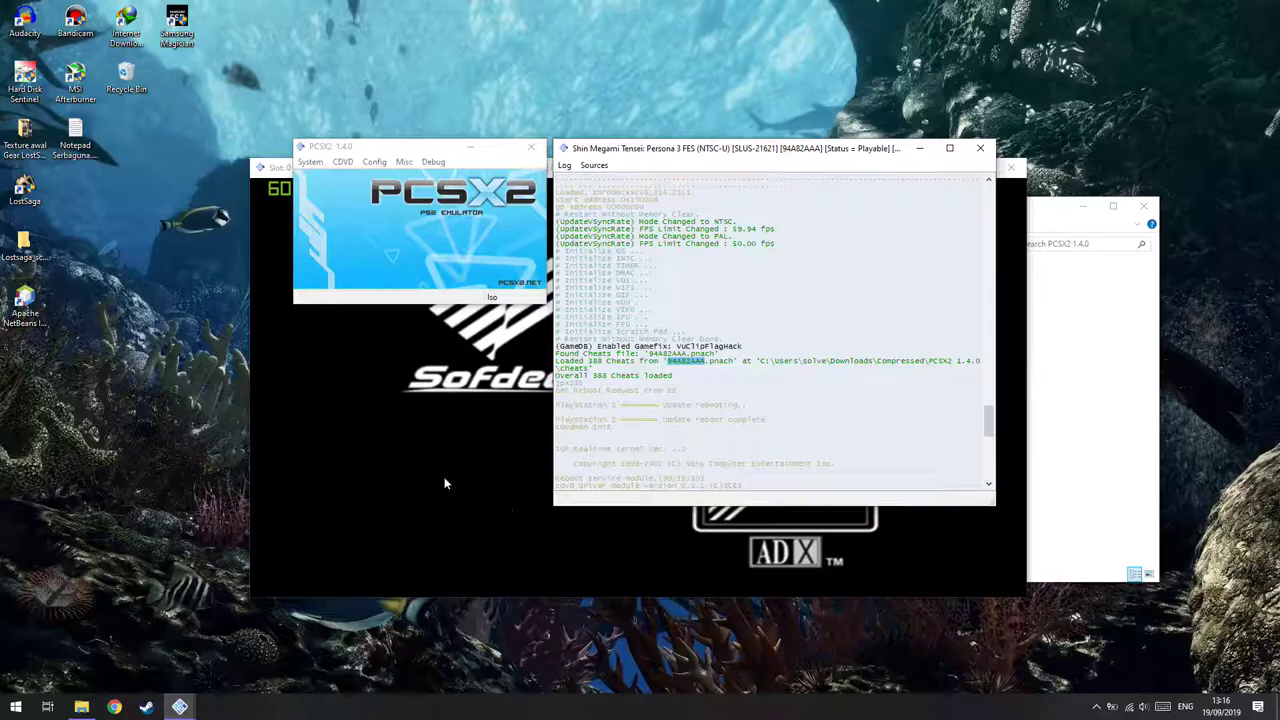
{"action": "left_click", "coordinate": [443, 480]}
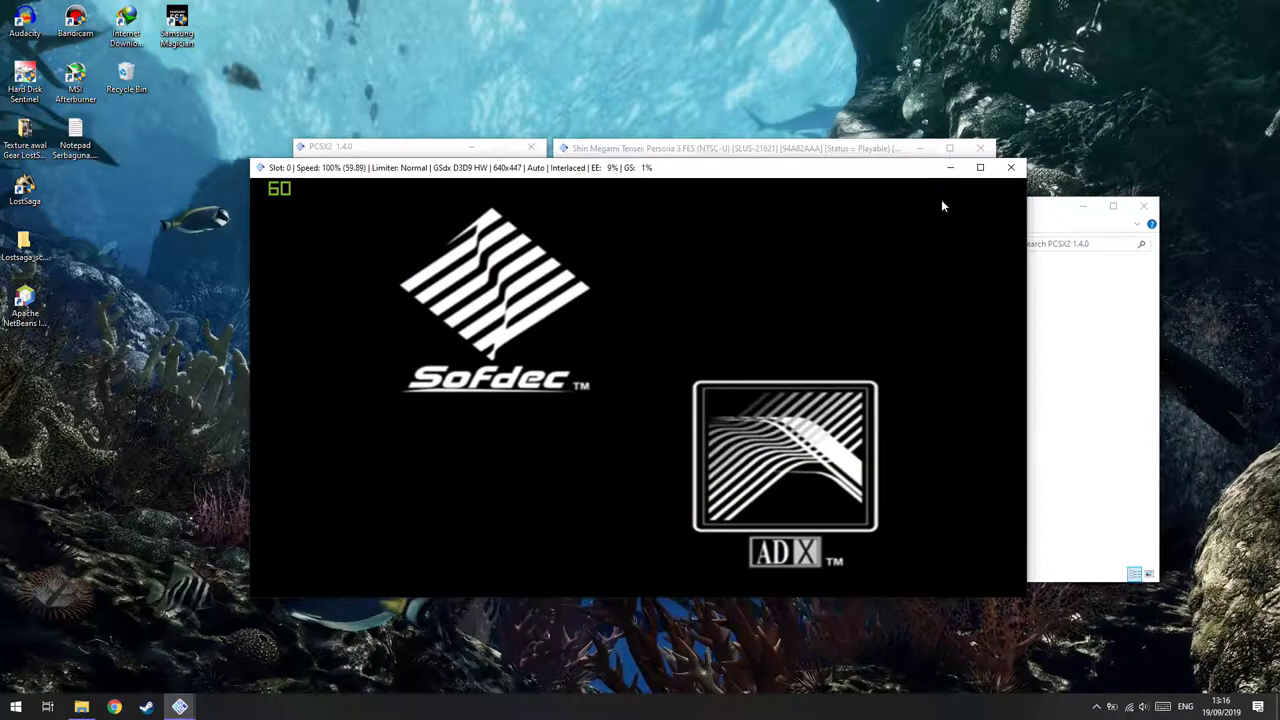
{"action": "key", "text": "Escape"}
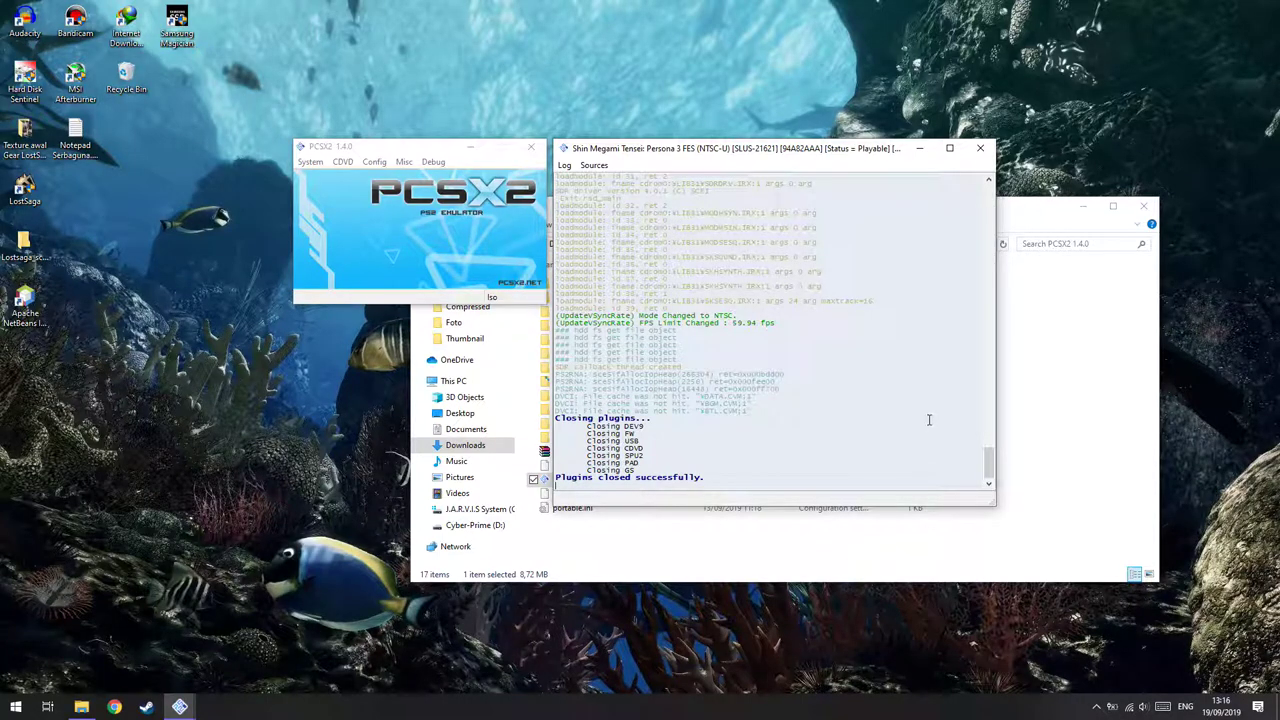
In File Explorer, search the Cheats folder for the copied code 94A82AAA and open 94A82AAA.pnach.
{"action": "left_click", "coordinate": [1080, 310]}
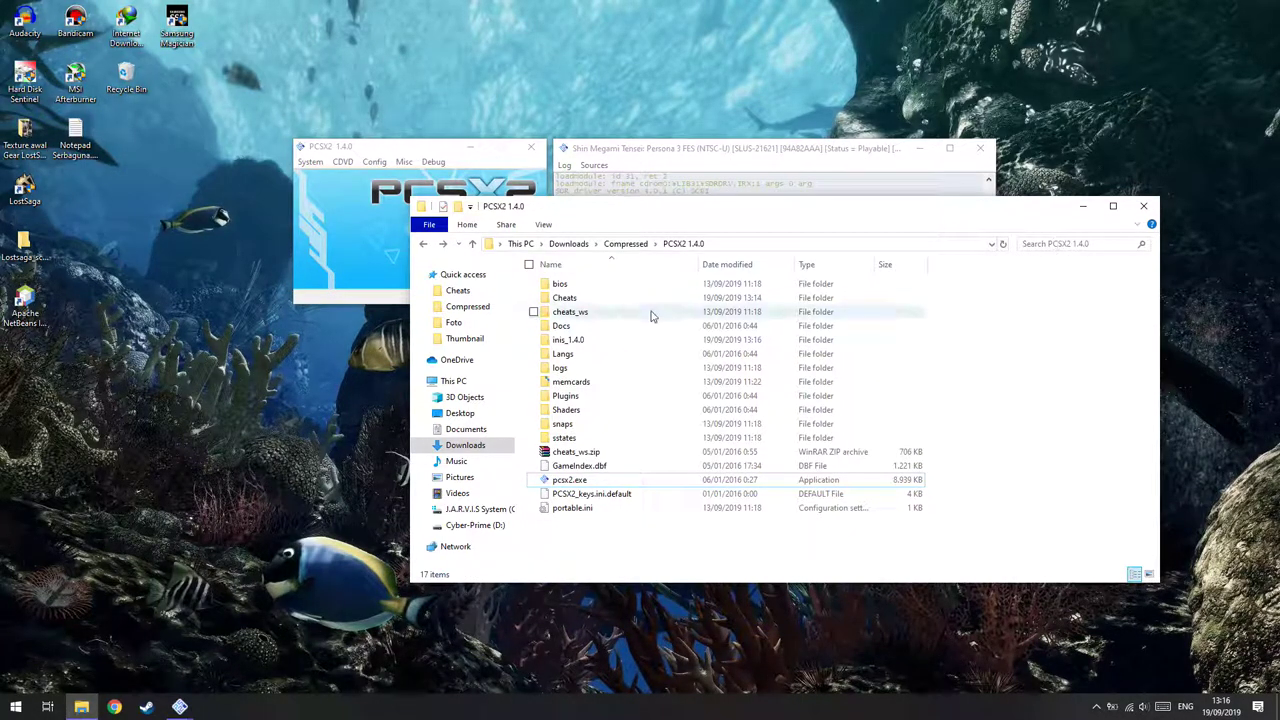
{"action": "double_click", "coordinate": [564, 297]}
{"action": "left_click", "coordinate": [1068, 246]}
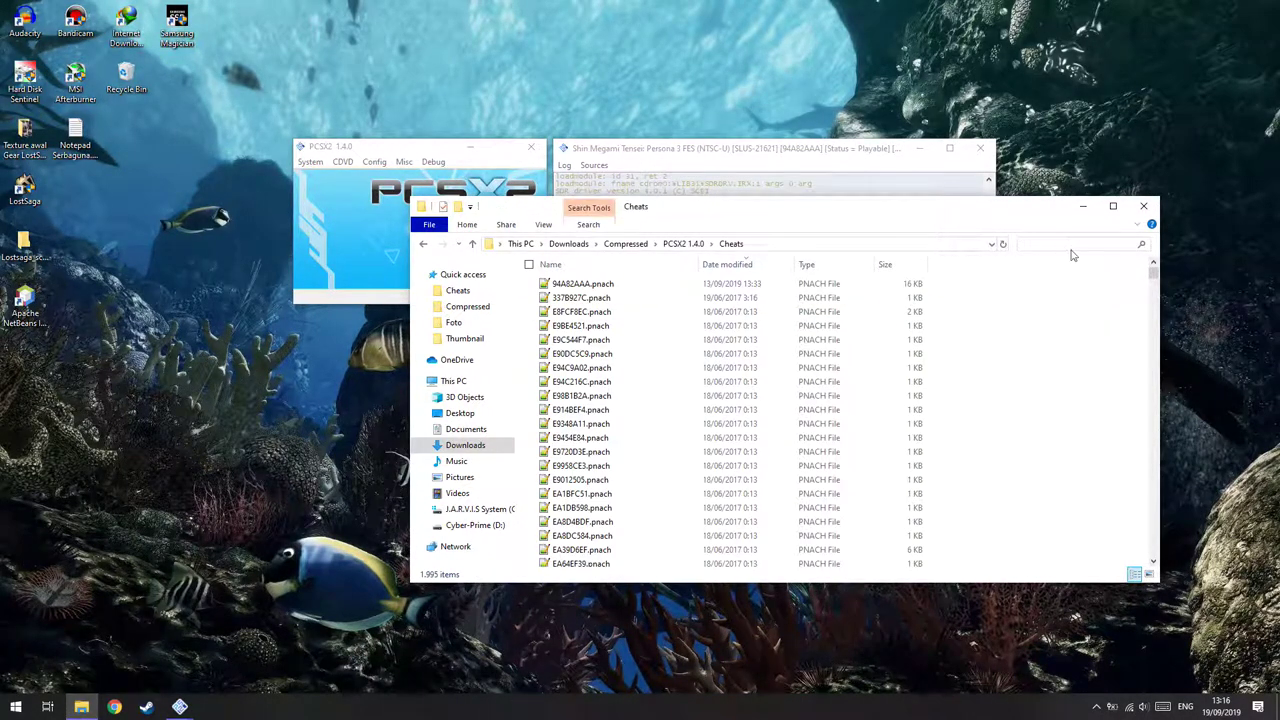
{"action": "key", "text": "ctrl+v"}
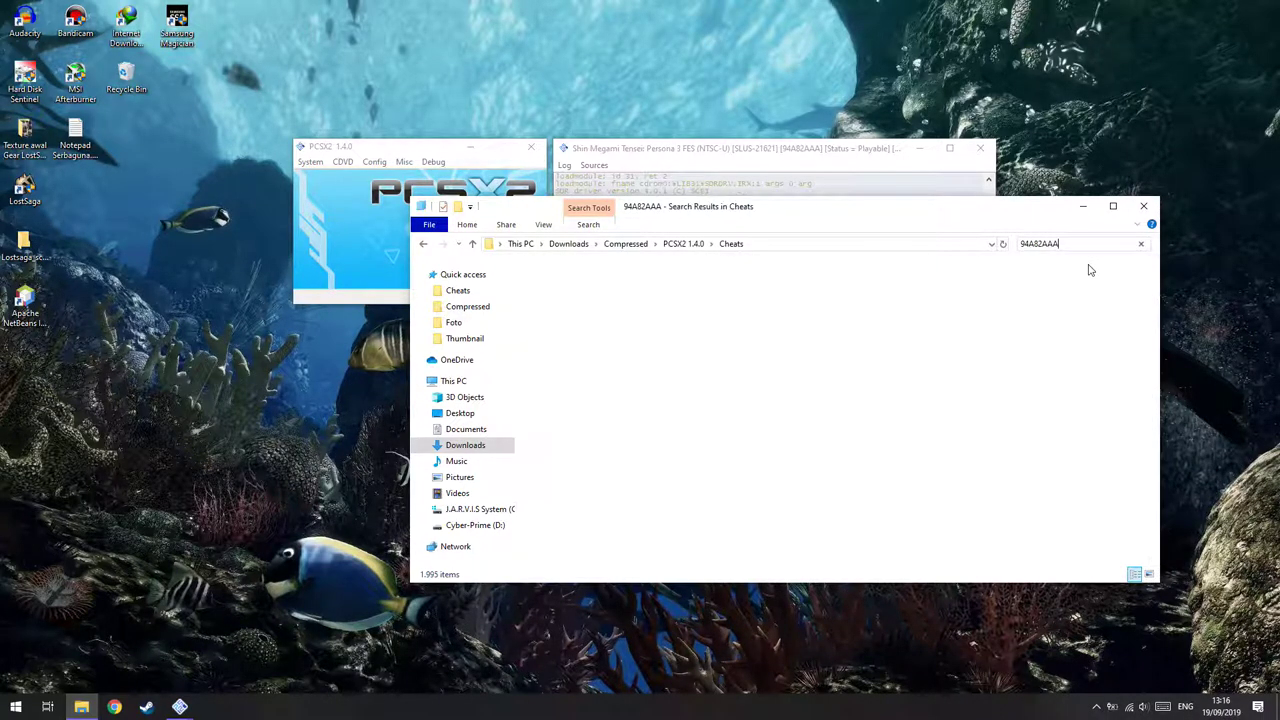
{"action": "double_click", "coordinate": [640, 283]}
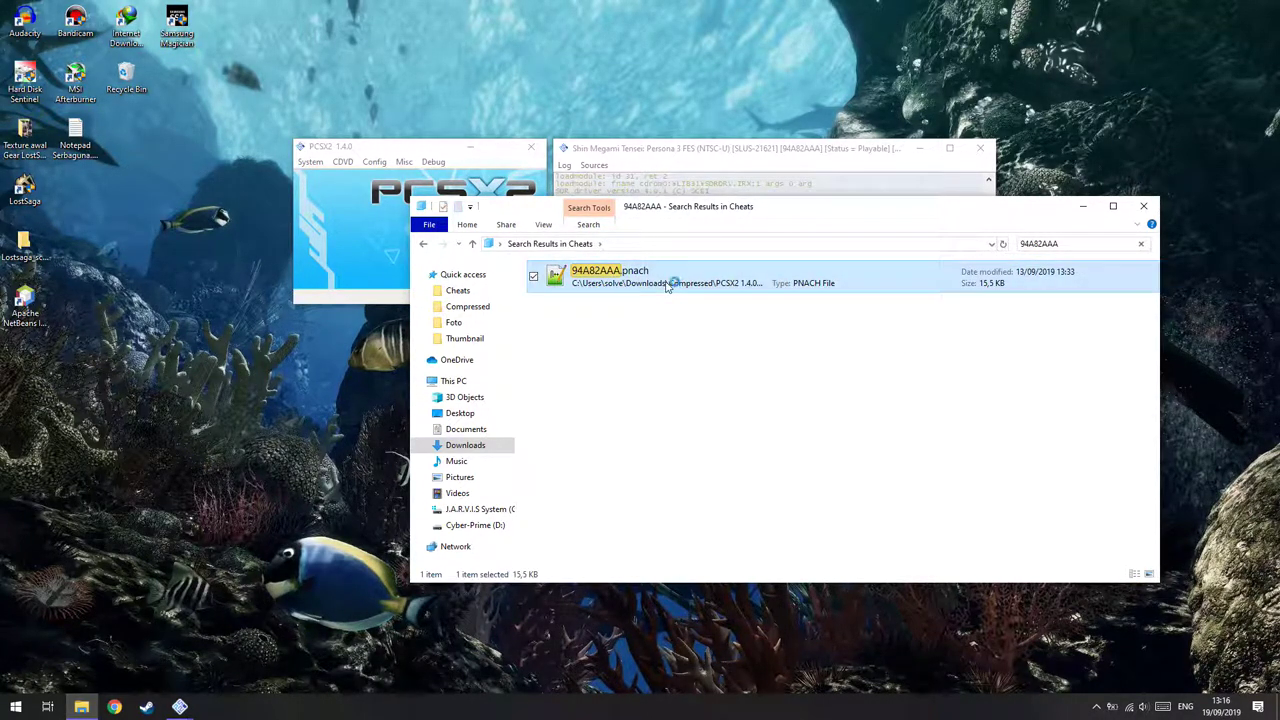
Close the two other open .pnach files in Notepad++, discarding the changes to E98B1B2A.pnach.
{"action": "scroll", "coordinate": [830, 455], "scroll_direction": "down", "scroll_amount": 10}
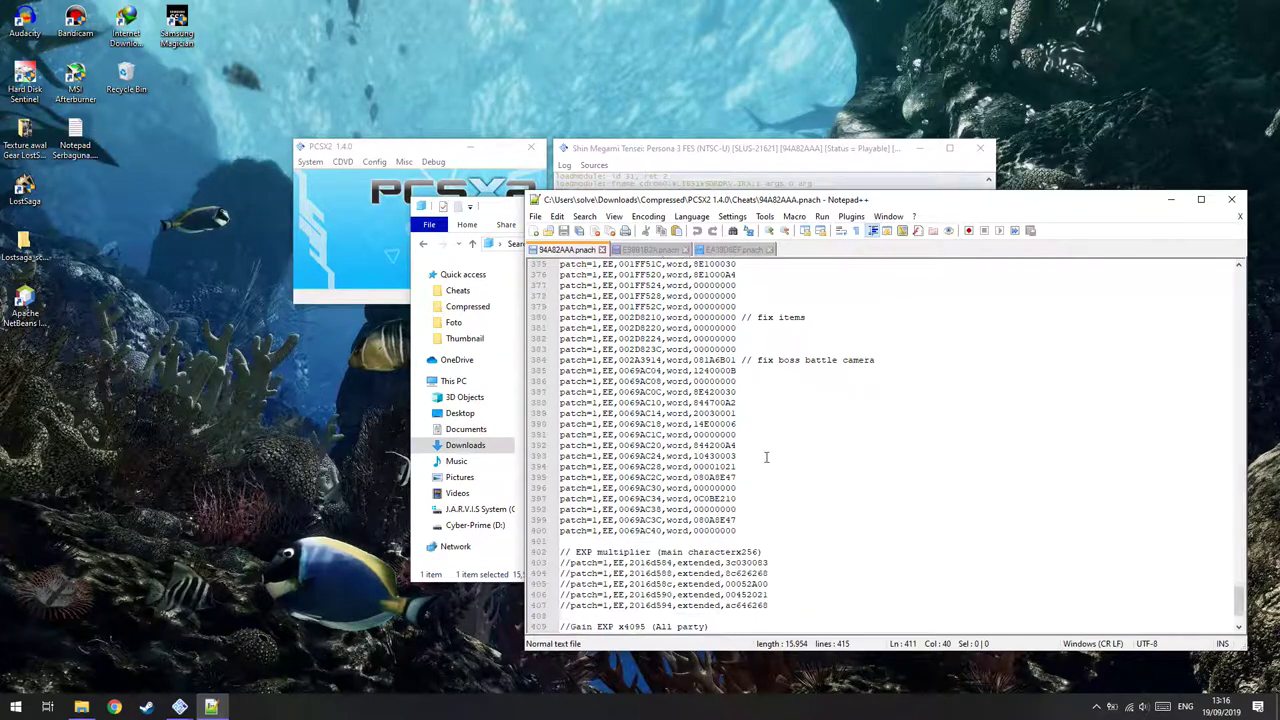
{"action": "left_click", "coordinate": [769, 249]}
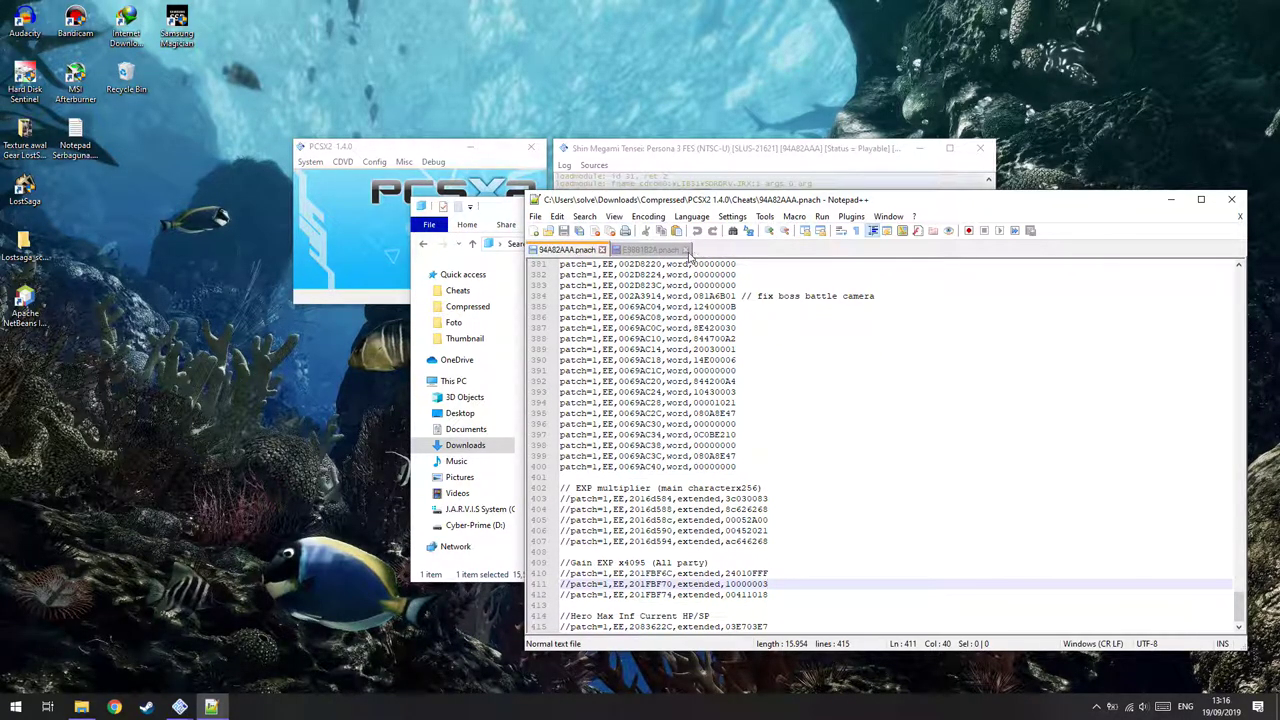
{"action": "left_click", "coordinate": [685, 249]}
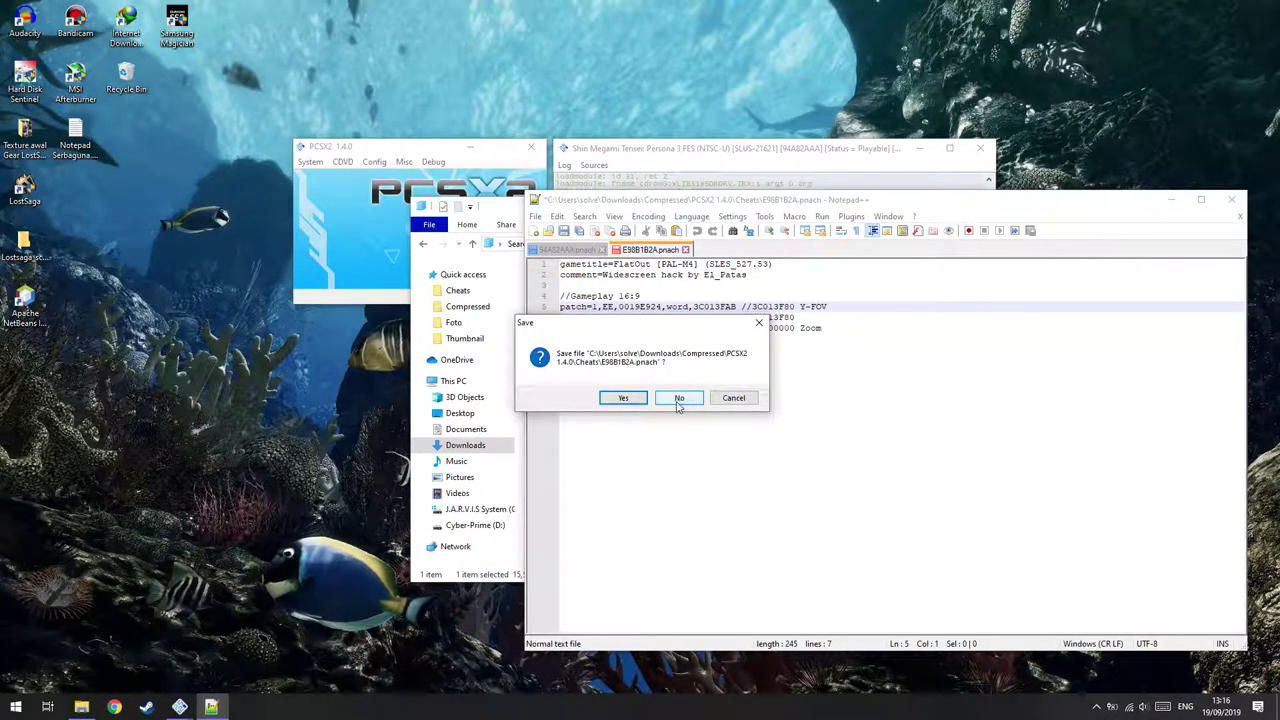
{"action": "left_click", "coordinate": [682, 400]}
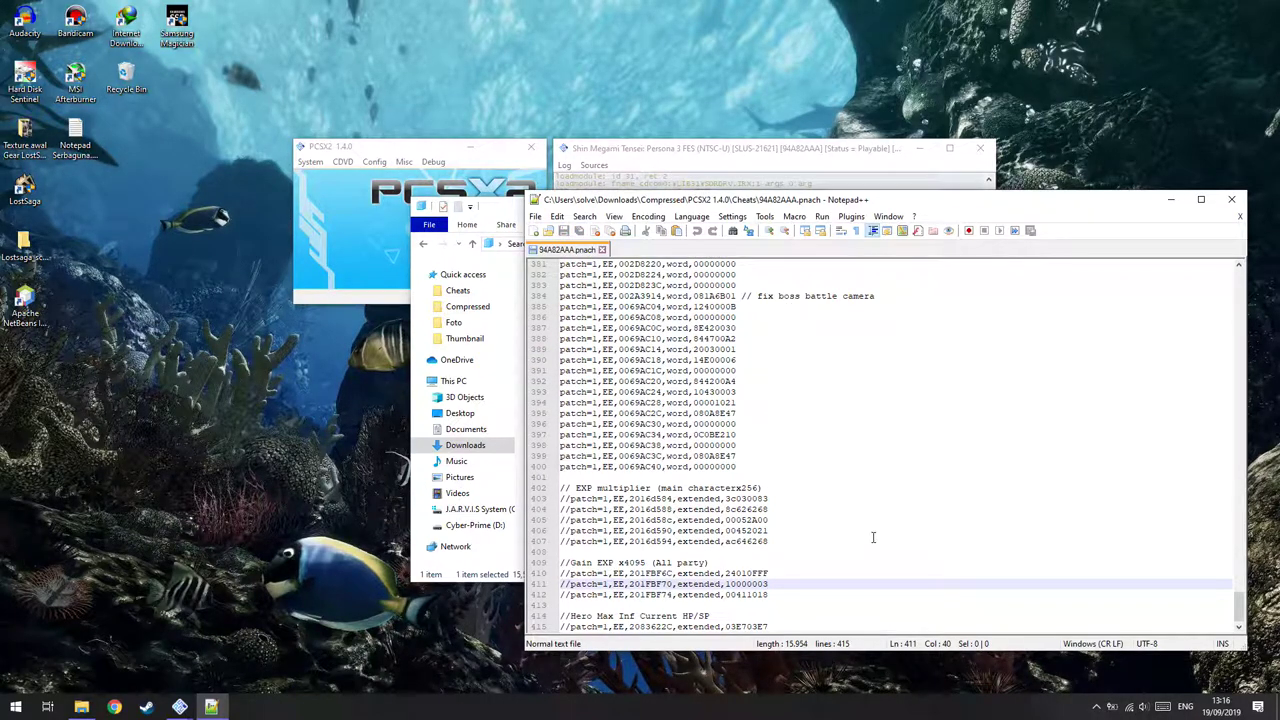
Review the cheat codes in 94A82AAA.pnach from the game title line down to the end of the file.
{"action": "scroll", "coordinate": [893, 446], "scroll_direction": "up", "scroll_amount": 8}
{"action": "left_click_drag", "start_coordinate": [1239, 585], "coordinate": [1256, 258]}
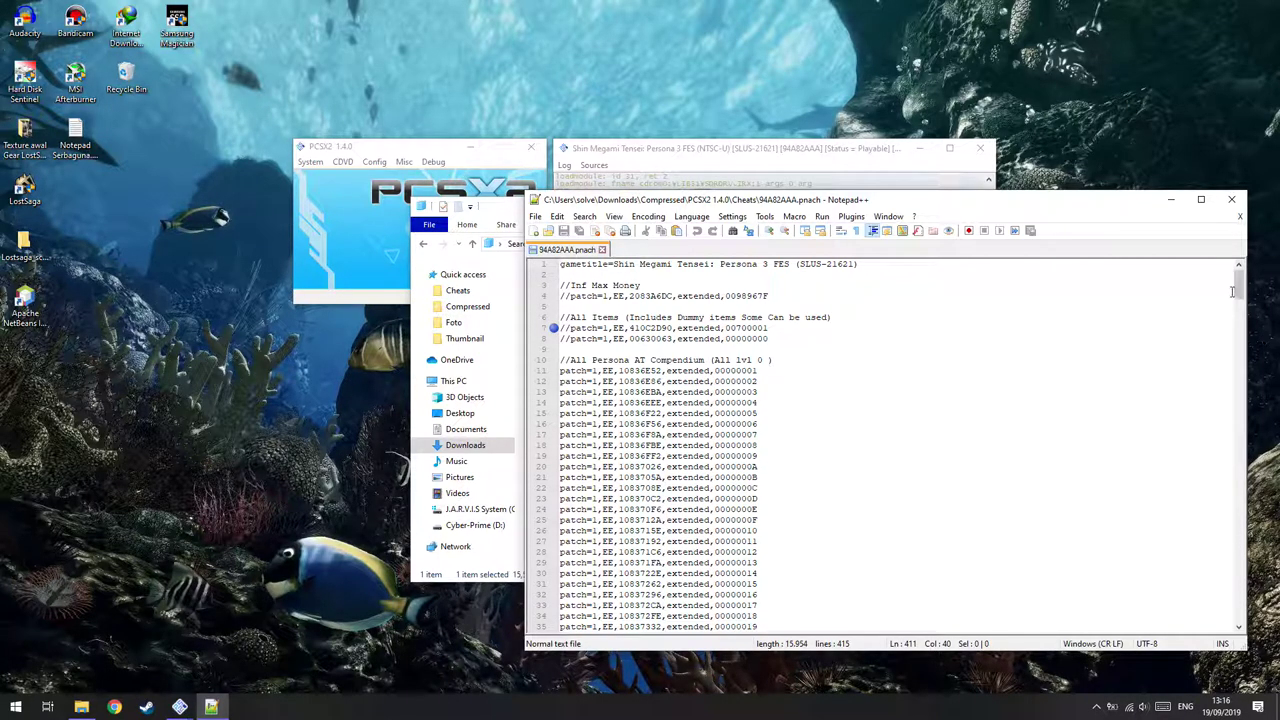
{"action": "left_click_drag", "start_coordinate": [1240, 300], "coordinate": [1262, 620]}
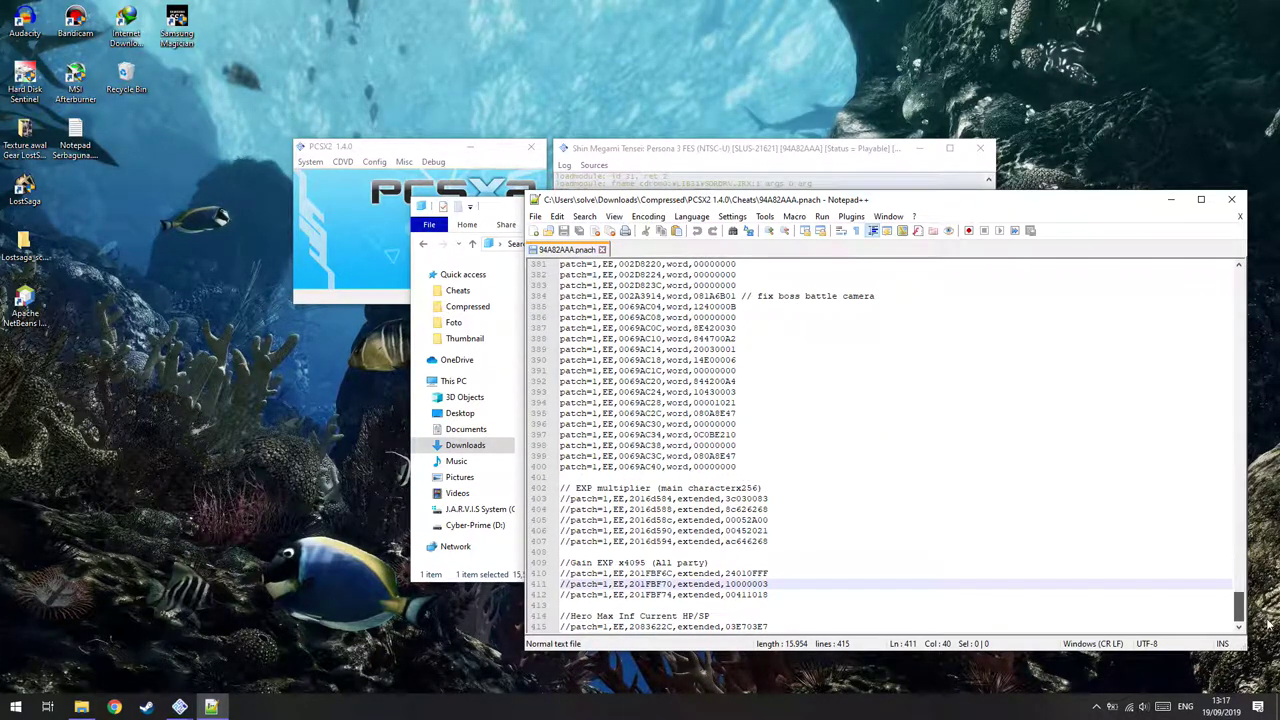
Examine the // prefixes on the EXP multiplier and Gain EXP x4095 cheats in 94A82AAA.pnach, compared with the lines without them.
{"action": "left_click_drag", "start_coordinate": [613, 562], "coordinate": [646, 563]}
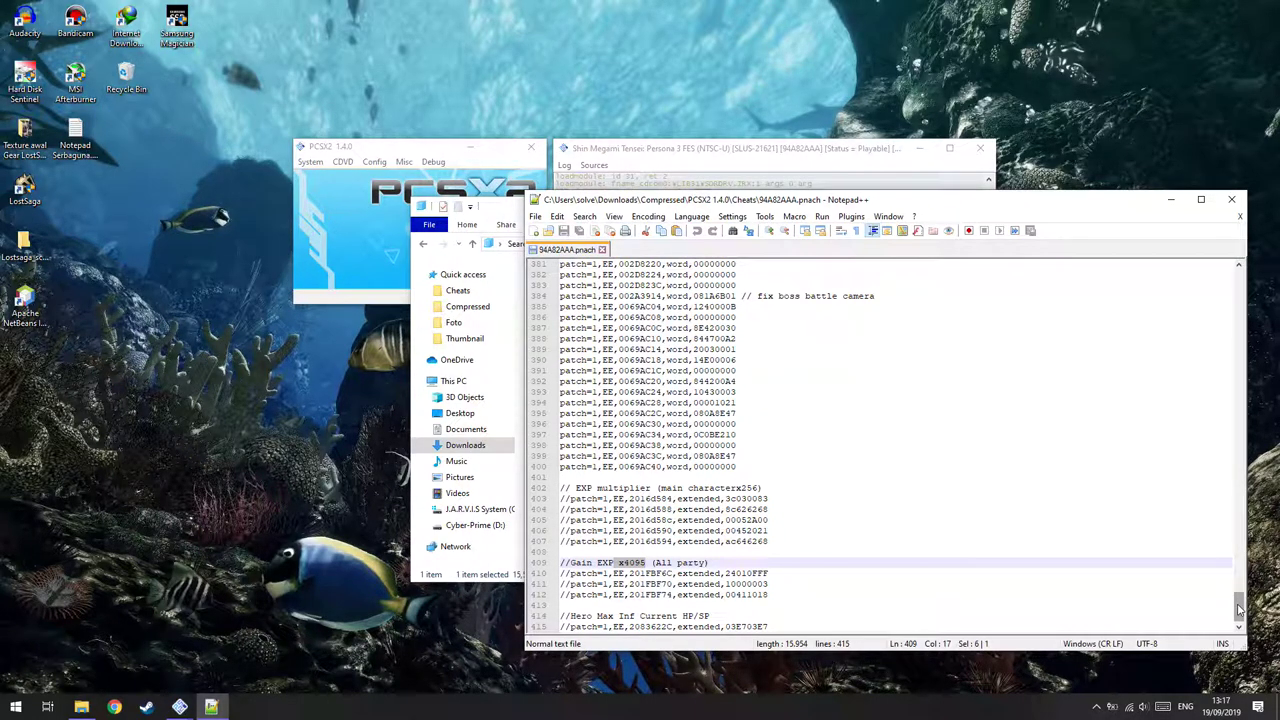
{"action": "left_click_drag", "start_coordinate": [1240, 607], "coordinate": [1240, 607]}
{"action": "scroll", "coordinate": [606, 517], "scroll_direction": "up", "scroll_amount": 3}
{"action": "left_click", "coordinate": [563, 467]}
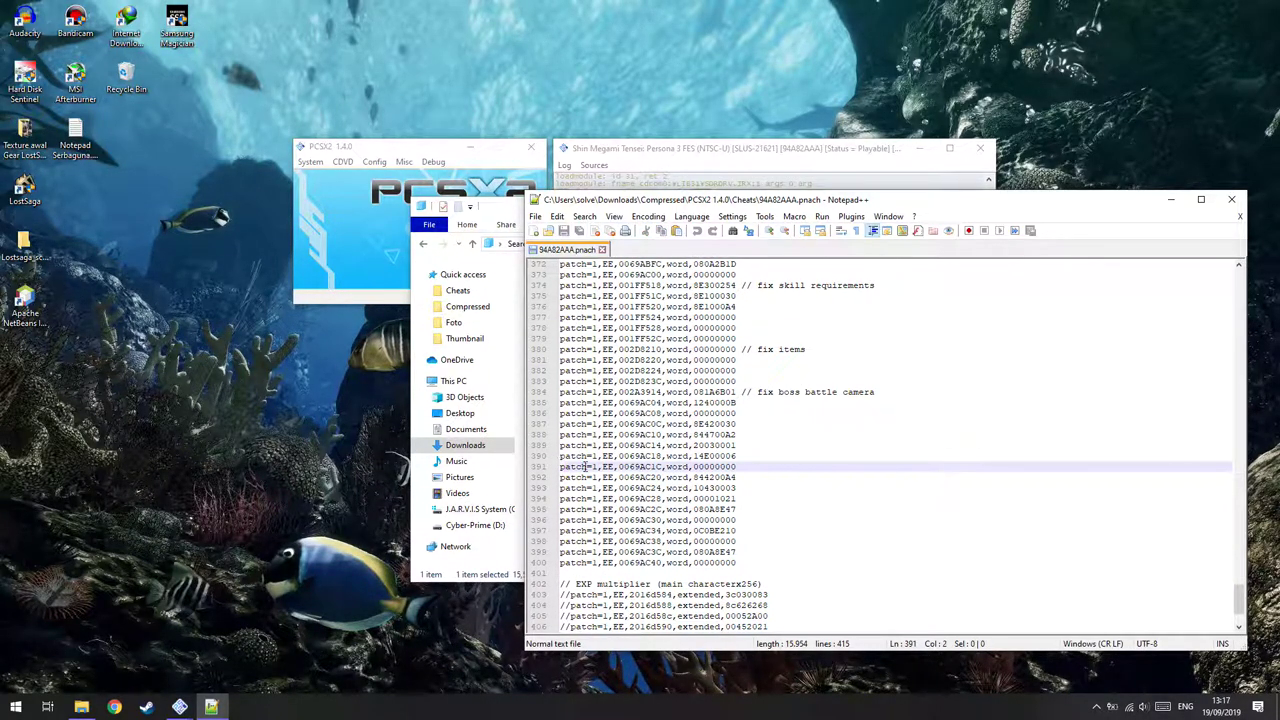
{"action": "scroll", "coordinate": [592, 512], "scroll_direction": "down", "scroll_amount": 3}
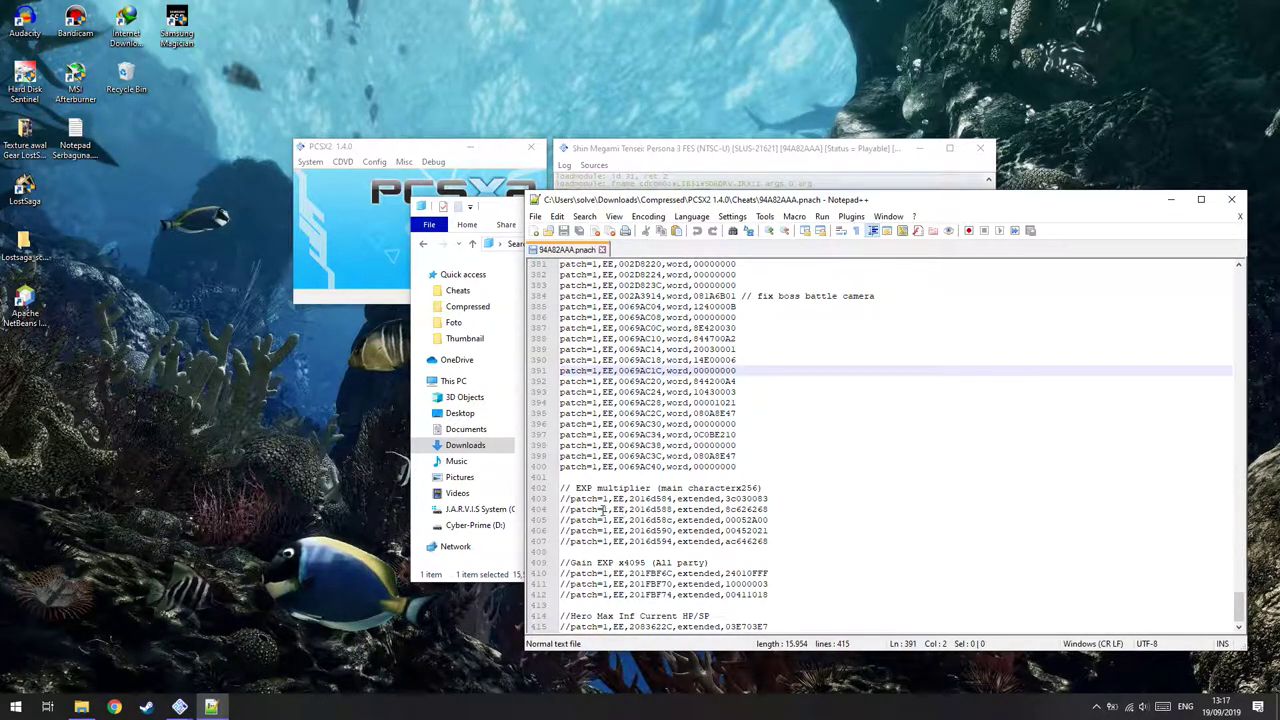
{"action": "left_click_drag", "start_coordinate": [571, 498], "coordinate": [561, 499]}
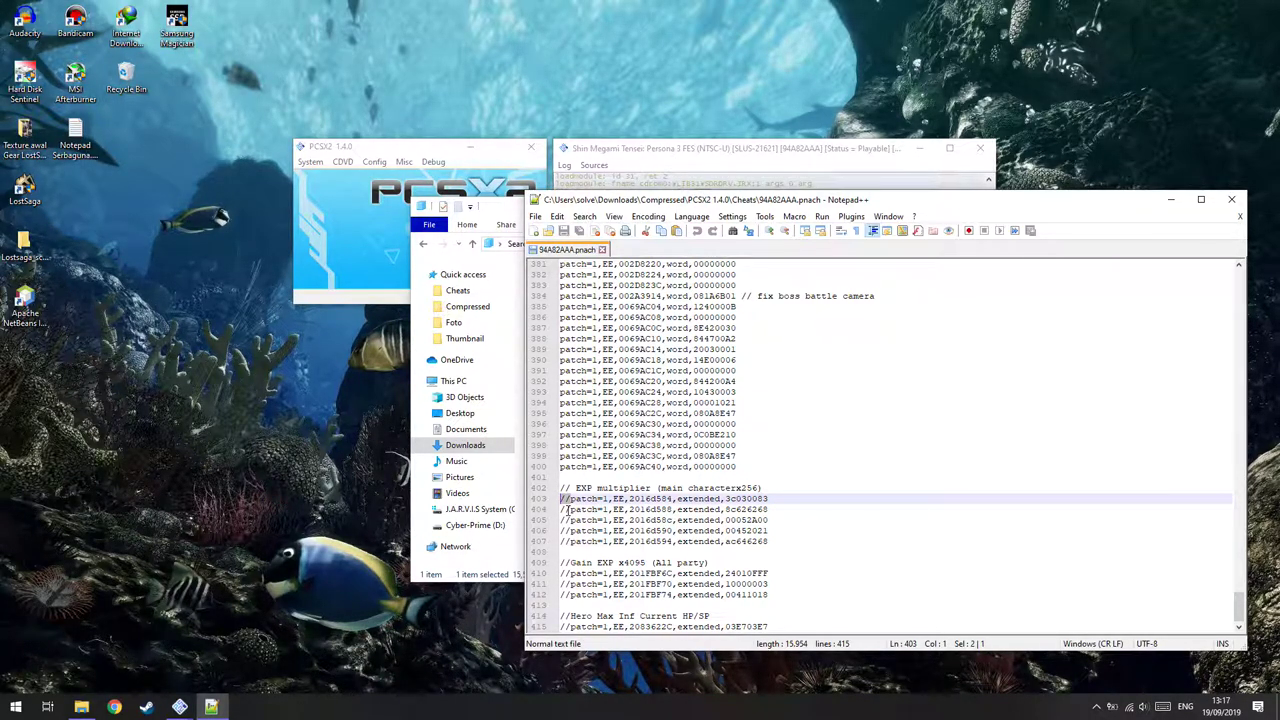
{"action": "left_click", "coordinate": [561, 467]}
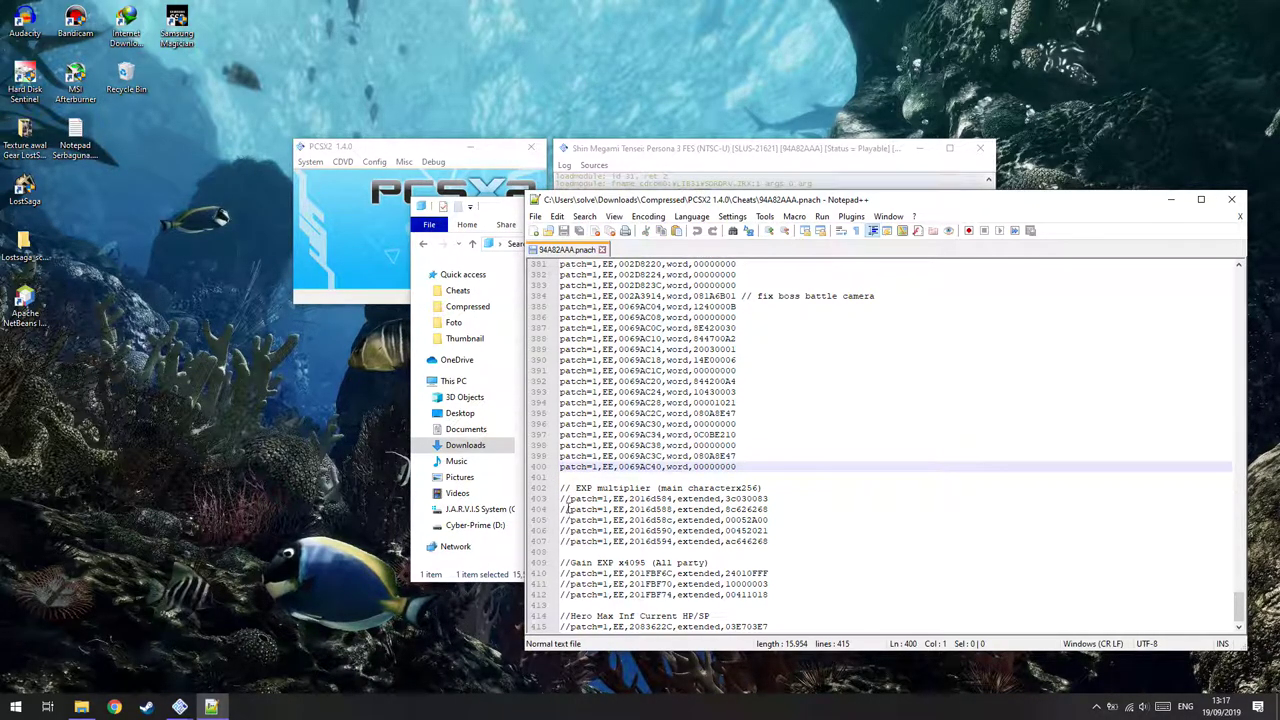
{"action": "left_click_drag", "start_coordinate": [562, 498], "coordinate": [577, 492]}
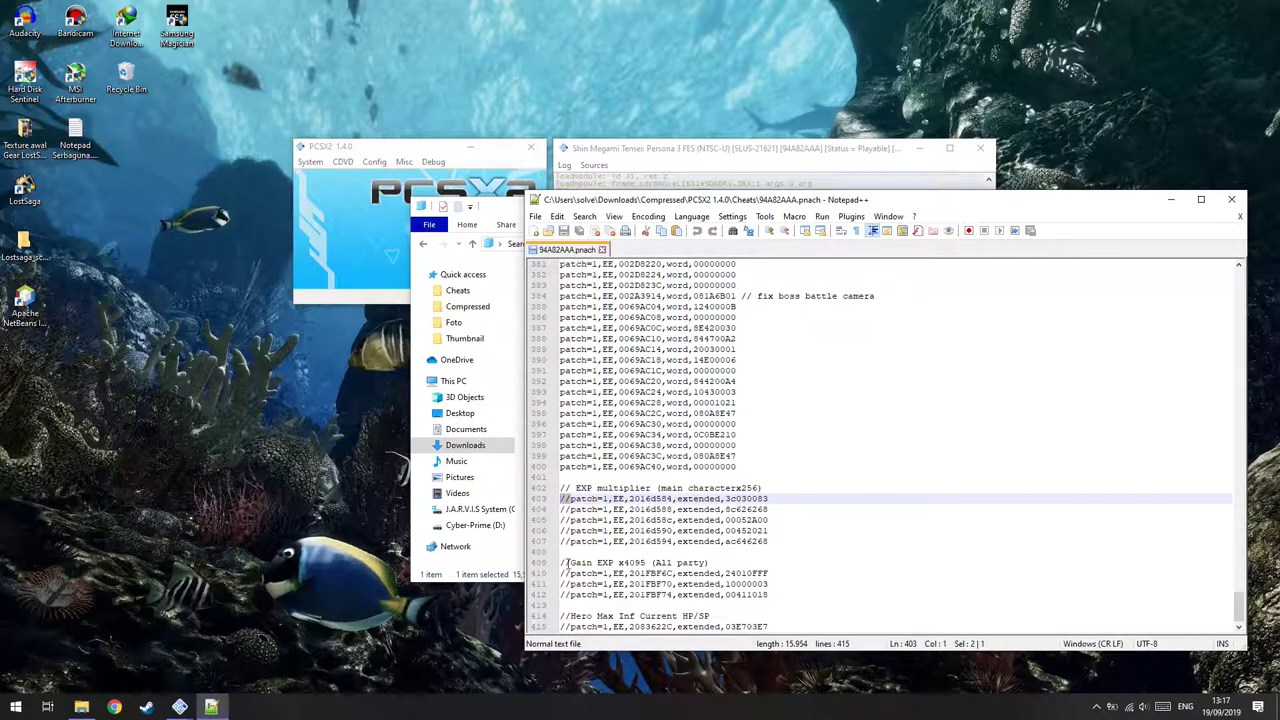
{"action": "left_click_drag", "start_coordinate": [562, 562], "coordinate": [711, 562]}
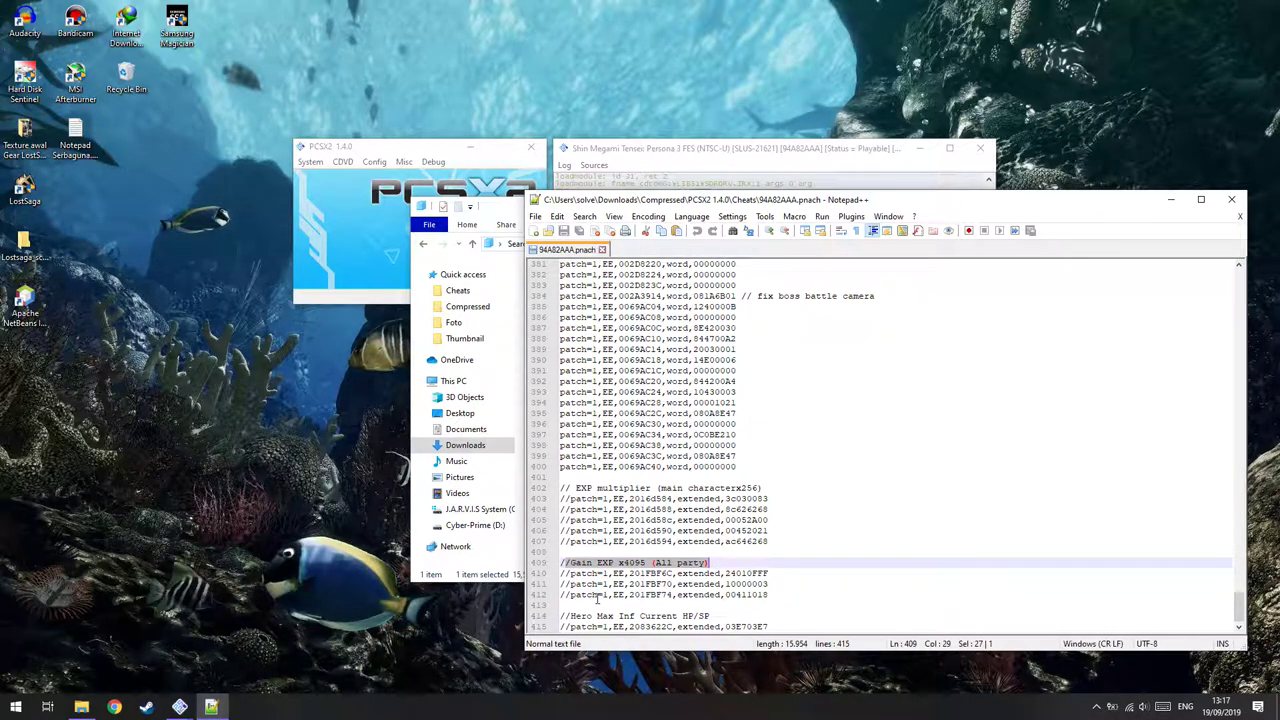
{"action": "left_click", "coordinate": [565, 565]}
{"action": "left_click_drag", "start_coordinate": [567, 565], "coordinate": [549, 568]}
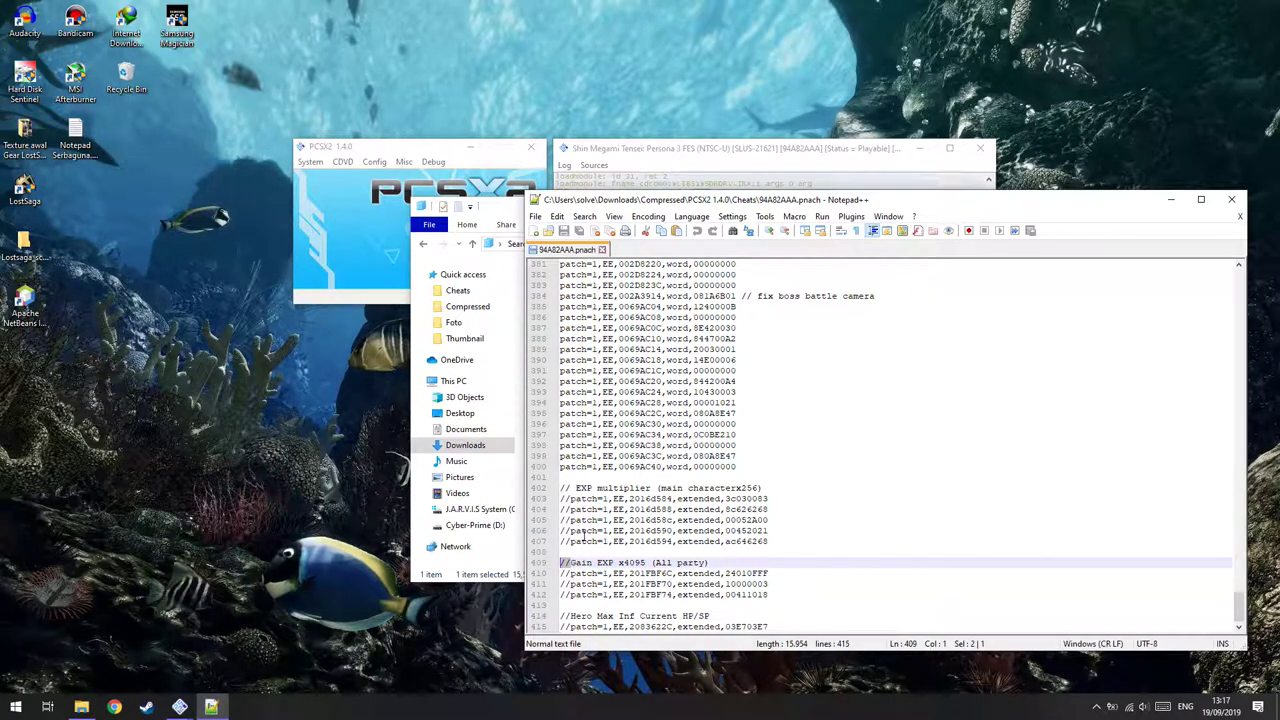
{"action": "left_click_drag", "start_coordinate": [569, 541], "coordinate": [558, 542]}
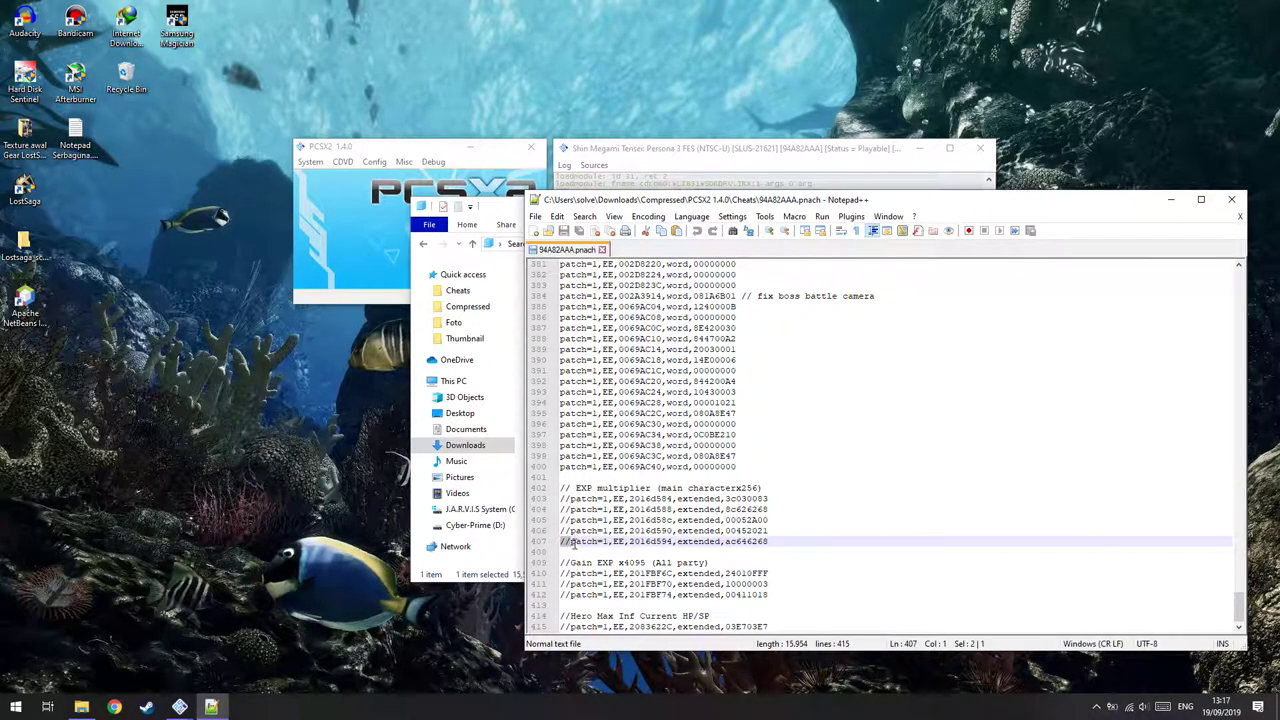
{"action": "double_click", "coordinate": [604, 541]}
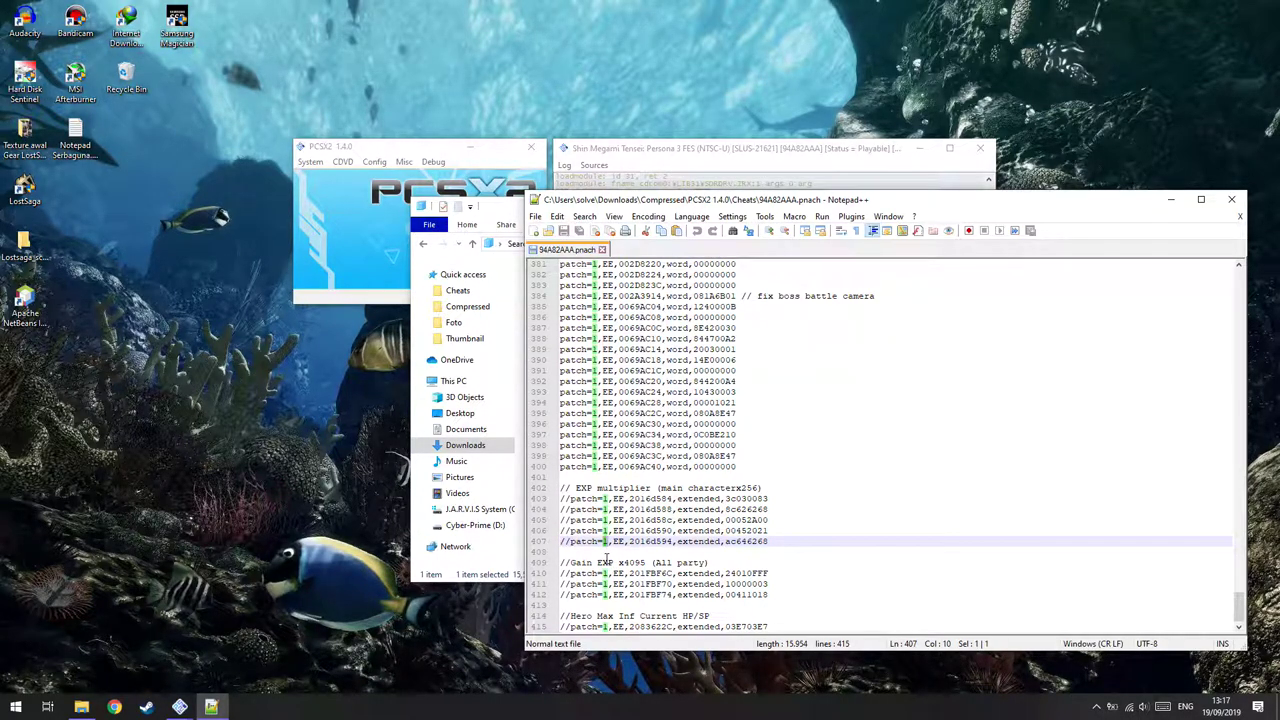
{"action": "key", "text": "Home"}
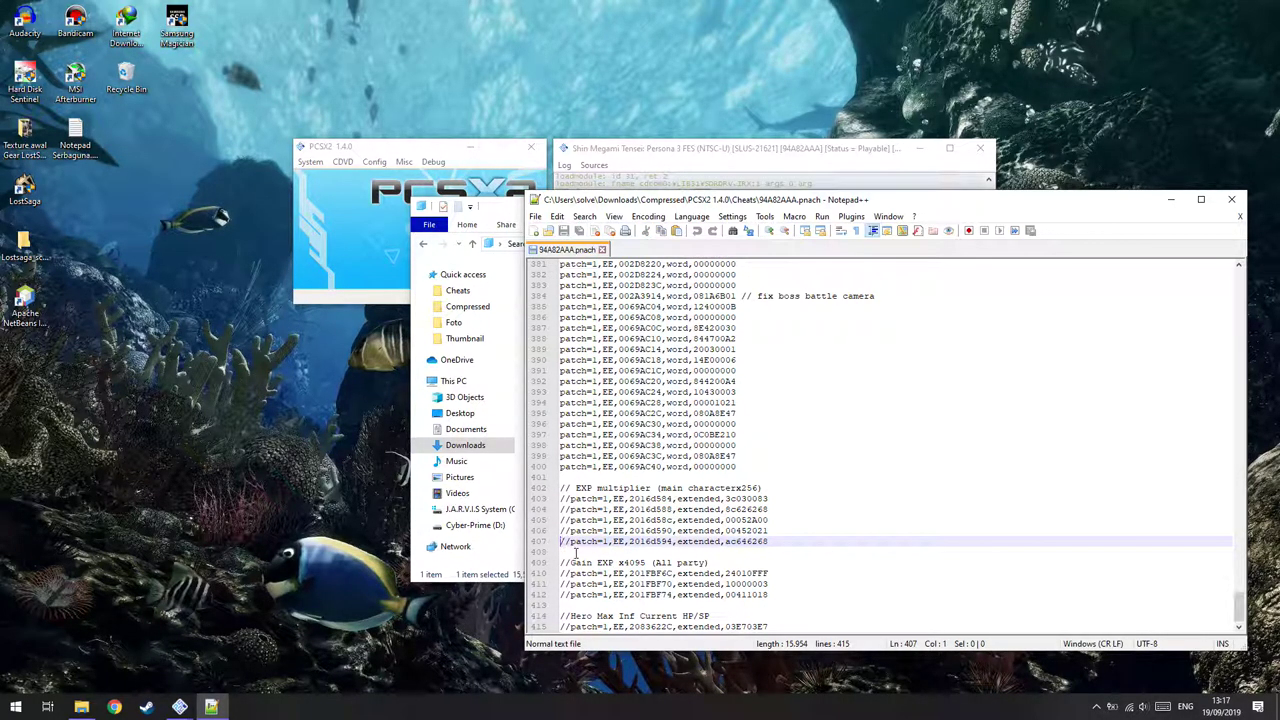
{"action": "key", "text": "shift+Home"}
{"action": "left_click", "coordinate": [818, 480]}
{"action": "scroll", "coordinate": [864, 542], "scroll_direction": "up", "scroll_amount": 20}
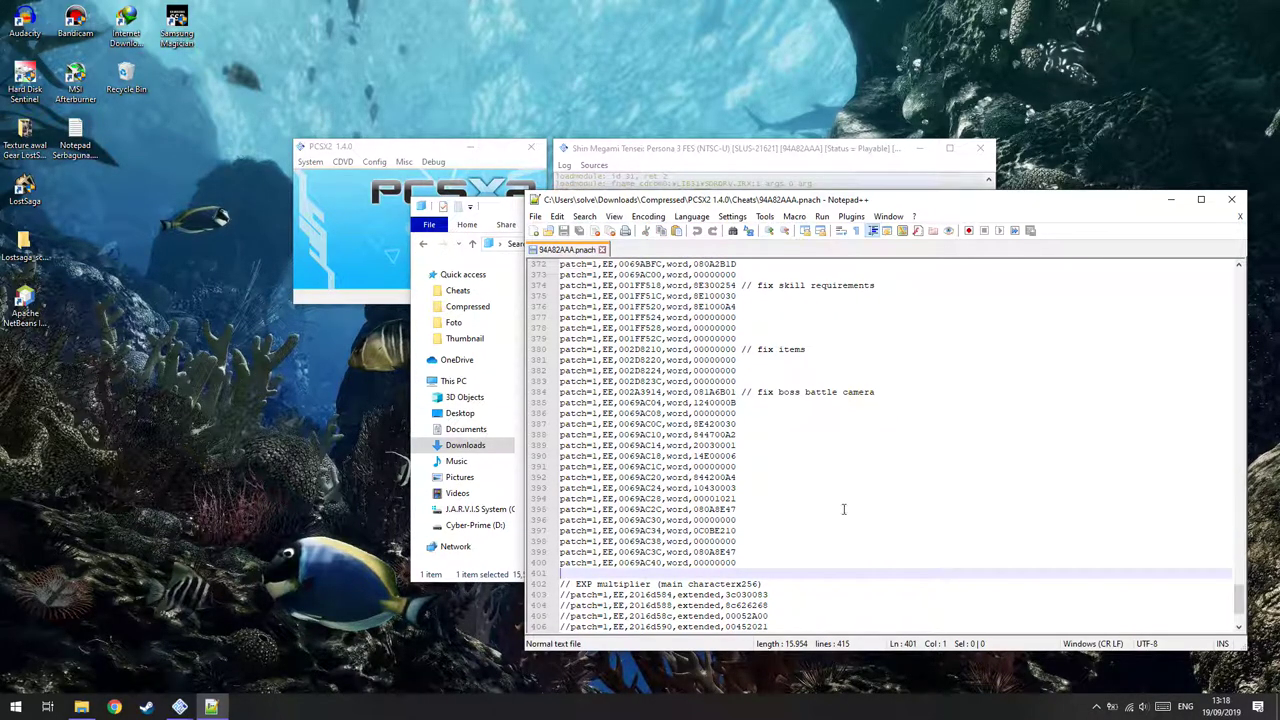
{"action": "scroll", "coordinate": [853, 447], "scroll_direction": "up", "scroll_amount": 20}
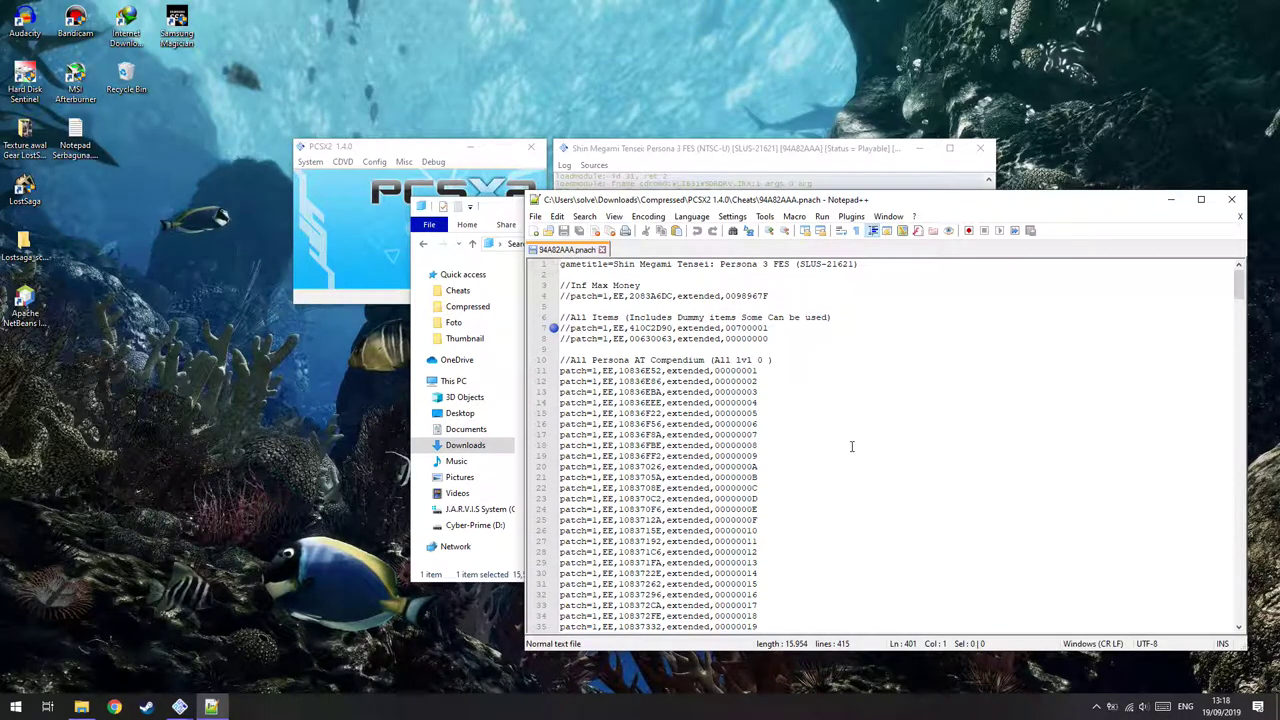
In Chrome, search Google for "persona 3 fes cheats" and open the PCSX2 Forums thread "Persona 3 Fes Pnach Code (100% working)".
{"action": "left_click", "coordinate": [114, 707]}
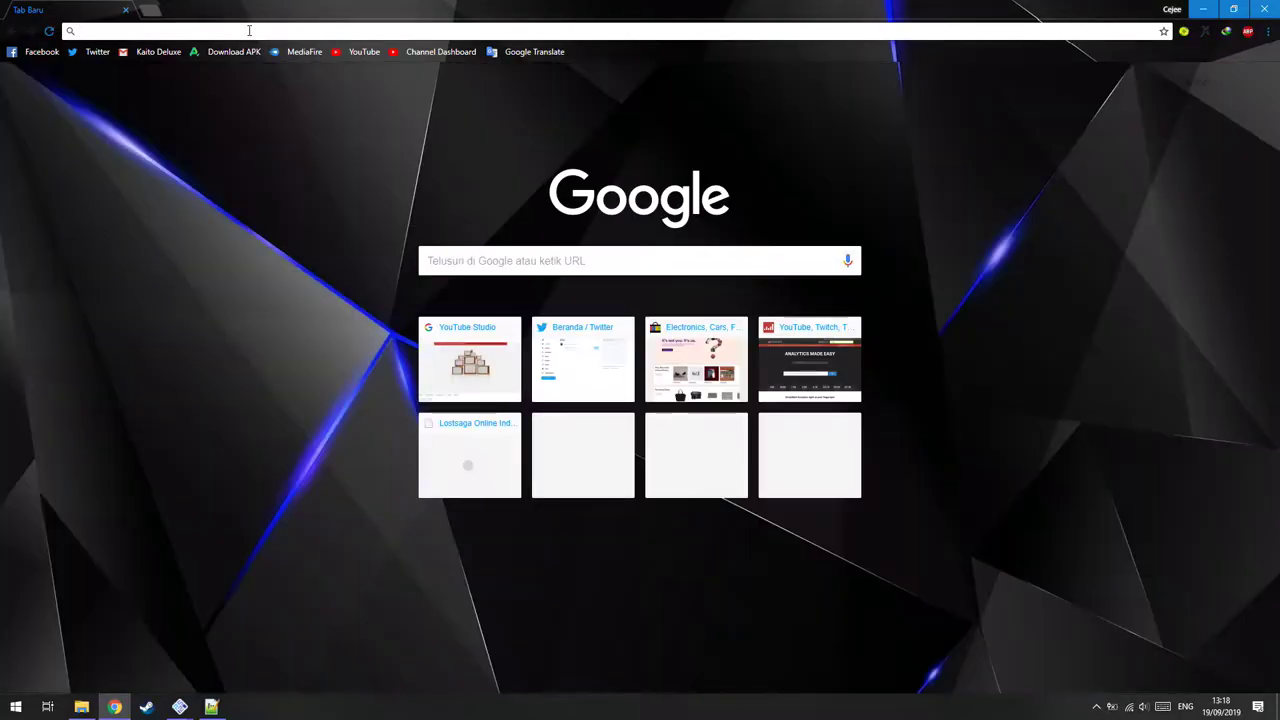
{"action": "type", "text": "persona 3 fes cheats"}
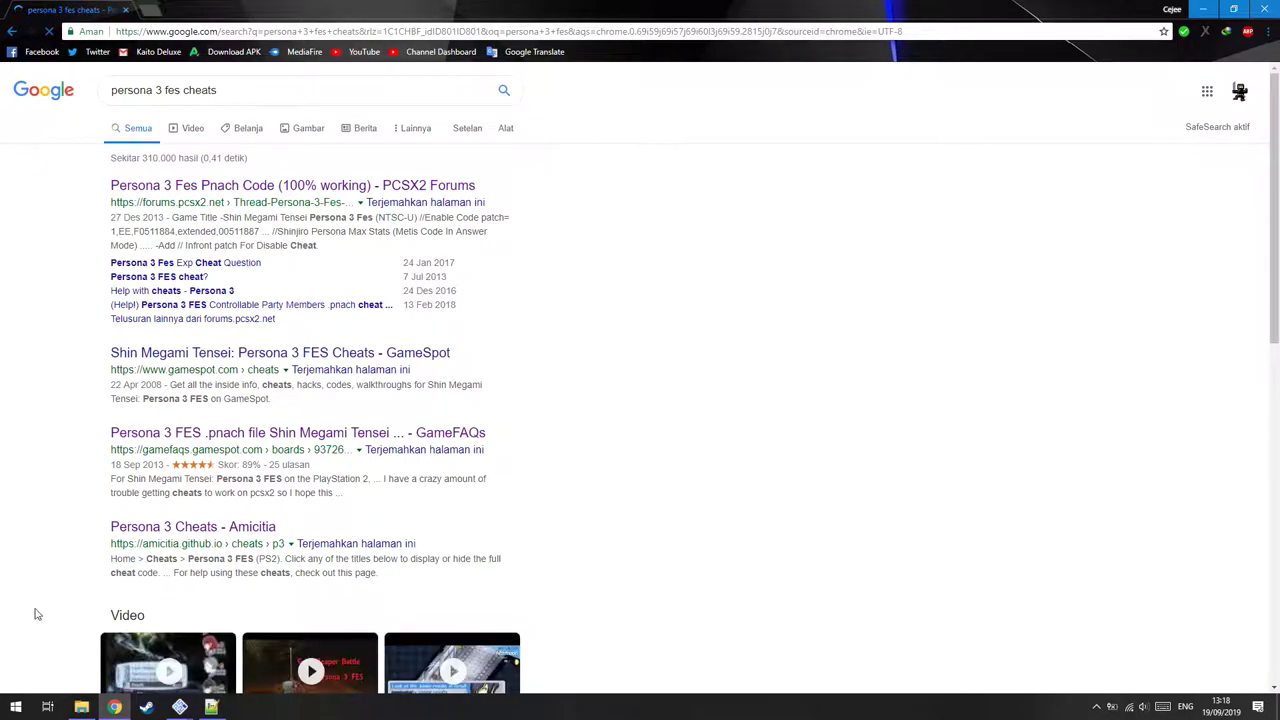
{"action": "scroll", "coordinate": [262, 383], "scroll_direction": "down", "scroll_amount": 7}
{"action": "scroll", "coordinate": [262, 383], "scroll_direction": "up", "scroll_amount": 2}
{"action": "scroll", "coordinate": [262, 383], "scroll_direction": "up", "scroll_amount": 5}
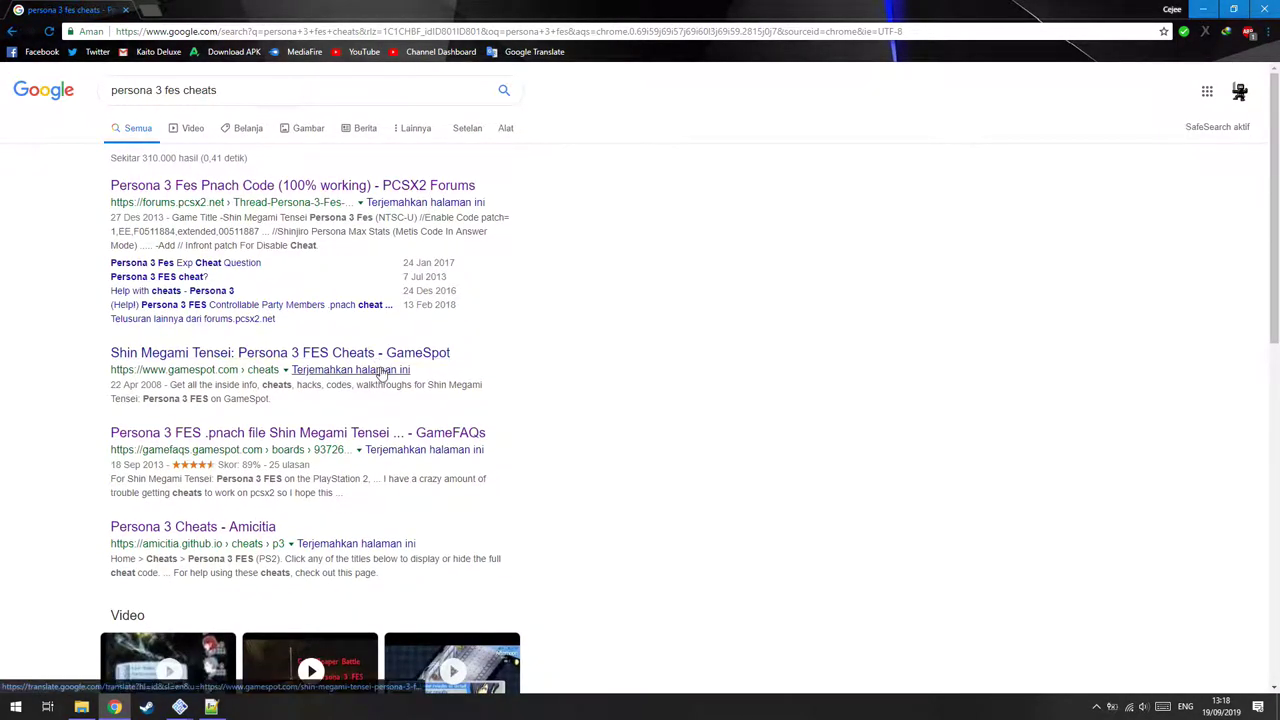
{"action": "left_click", "coordinate": [334, 186]}
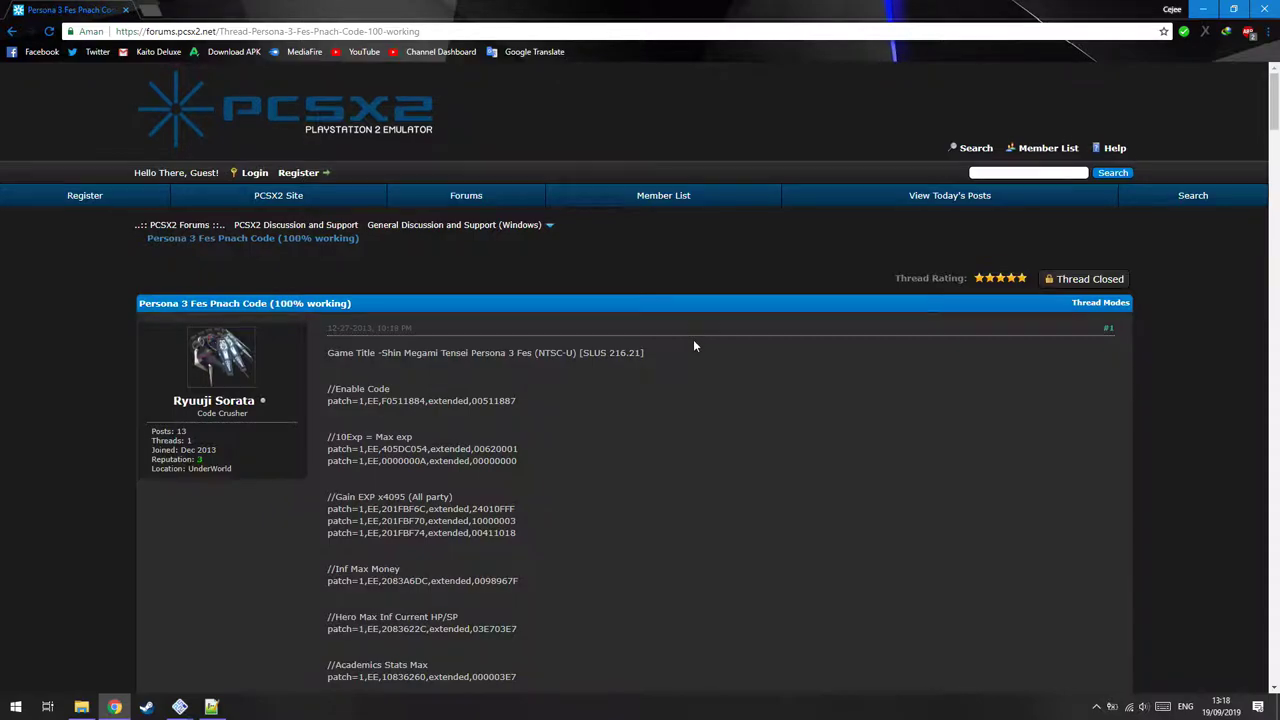
Look through the cheat codes and the closing note in the forum thread's first post.
{"action": "scroll", "coordinate": [692, 341], "scroll_direction": "down", "scroll_amount": 3}
{"action": "scroll", "coordinate": [543, 334], "scroll_direction": "up", "scroll_amount": 3}
{"action": "scroll", "coordinate": [410, 400], "scroll_direction": "down", "scroll_amount": 3}
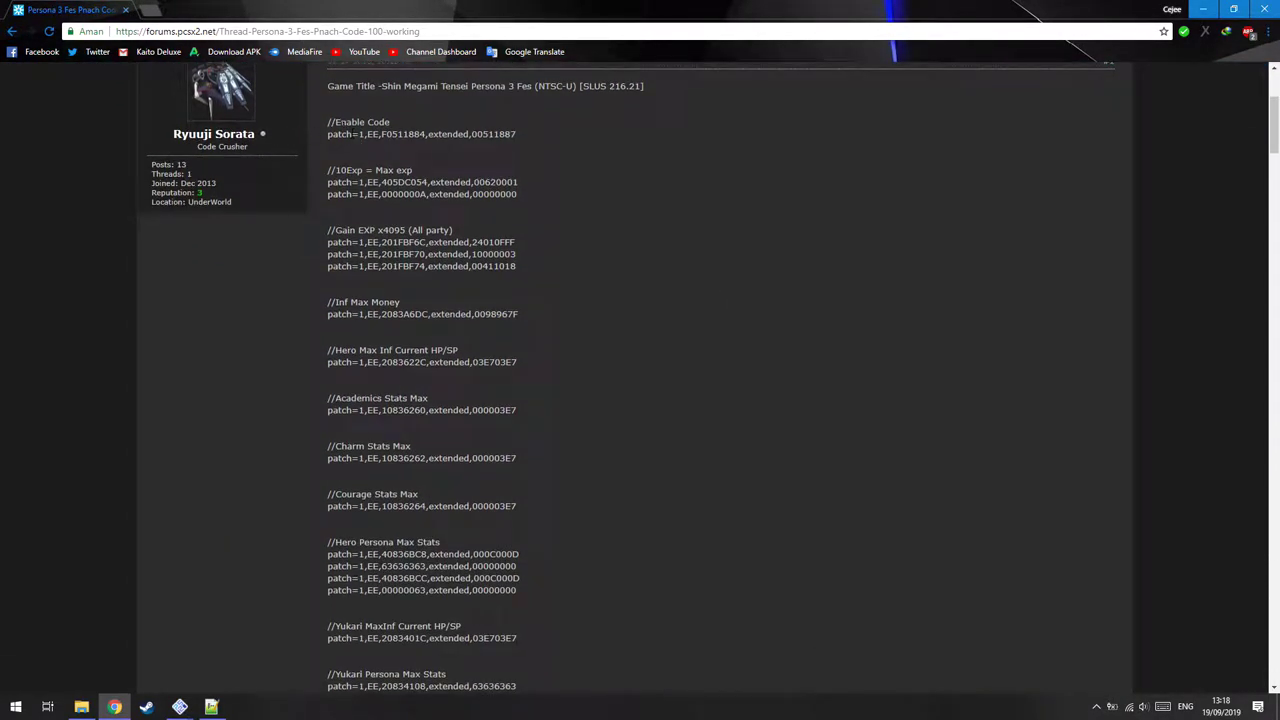
{"action": "scroll", "coordinate": [457, 390], "scroll_direction": "down", "scroll_amount": 8}
{"action": "scroll", "coordinate": [457, 392], "scroll_direction": "down", "scroll_amount": 20}
{"action": "scroll", "coordinate": [460, 400], "scroll_direction": "down", "scroll_amount": 20}
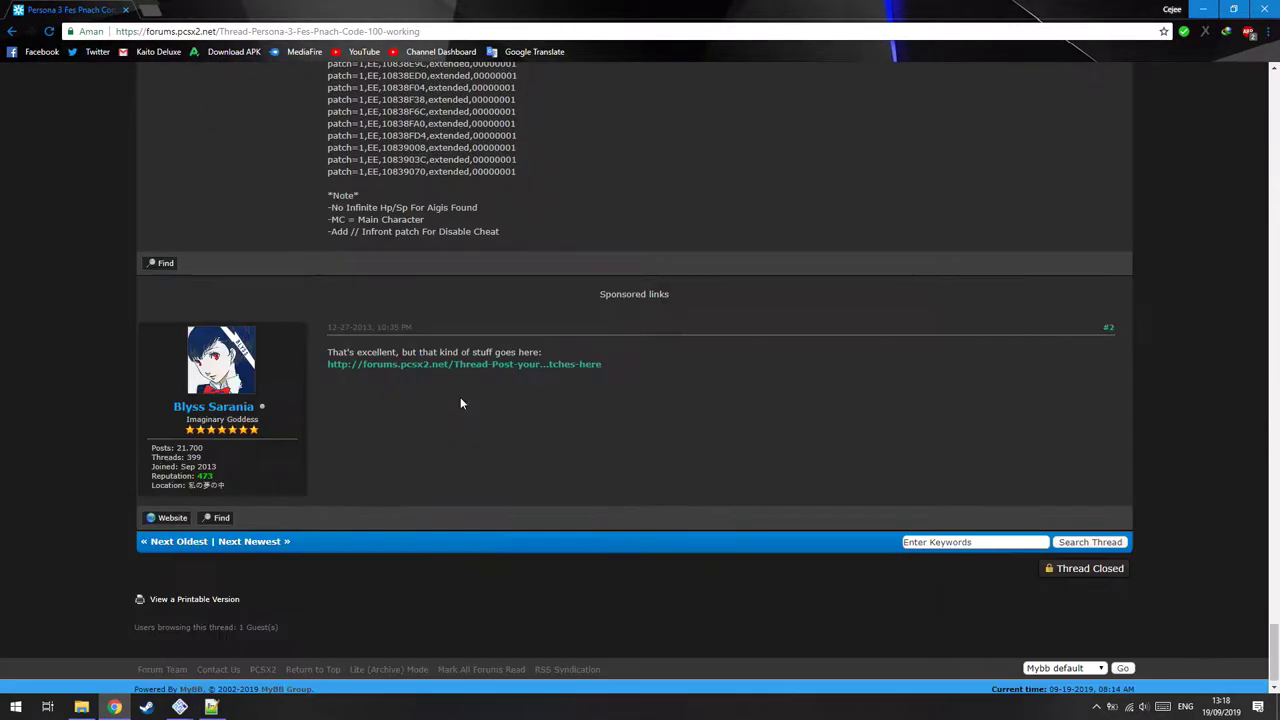
{"action": "scroll", "coordinate": [456, 397], "scroll_direction": "up", "scroll_amount": 20}
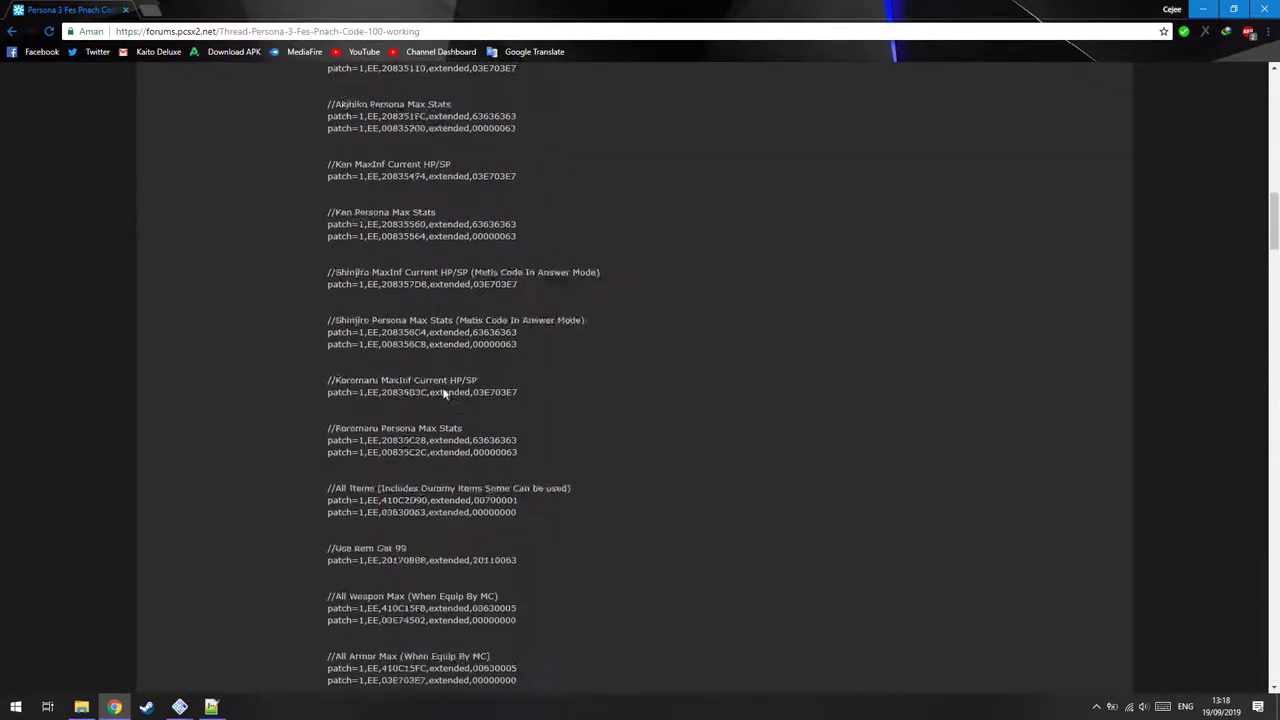
{"action": "scroll", "coordinate": [441, 392], "scroll_direction": "up", "scroll_amount": 10}
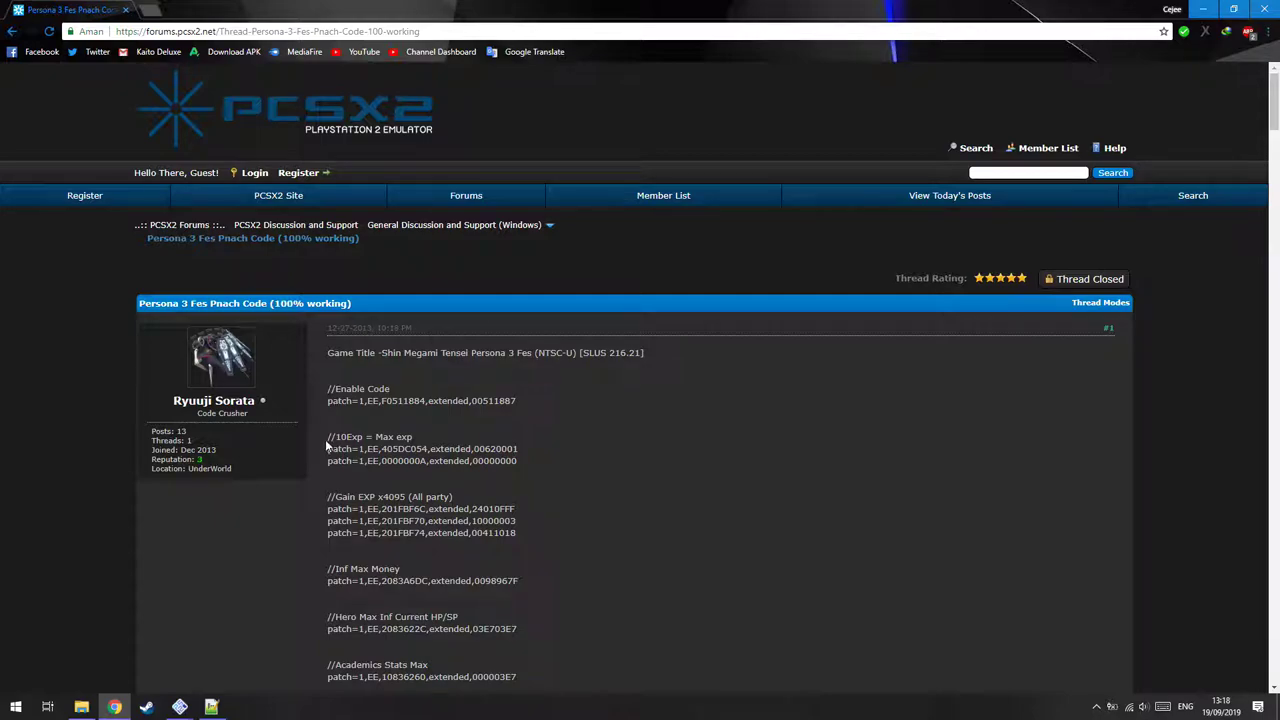
Copy the "//10Exp = Max exp" cheat from the thread to the end of 94A82AAA.pnach in Notepad++, after a blank line, then save and close.
{"action": "left_click_drag", "start_coordinate": [327, 436], "coordinate": [529, 460]}
{"action": "key", "text": "ctrl+c"}
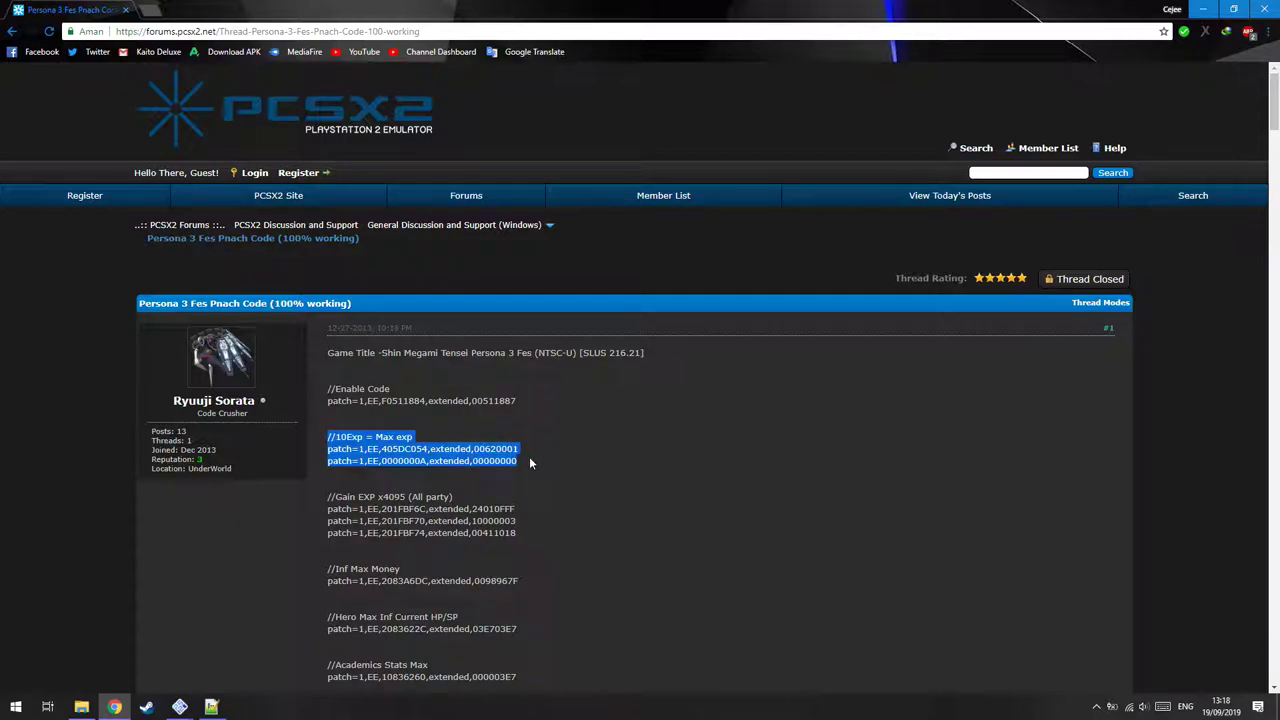
{"action": "left_click", "coordinate": [211, 707]}
{"action": "scroll", "coordinate": [840, 480], "scroll_direction": "down", "scroll_amount": 20}
{"action": "left_click", "coordinate": [806, 618]}
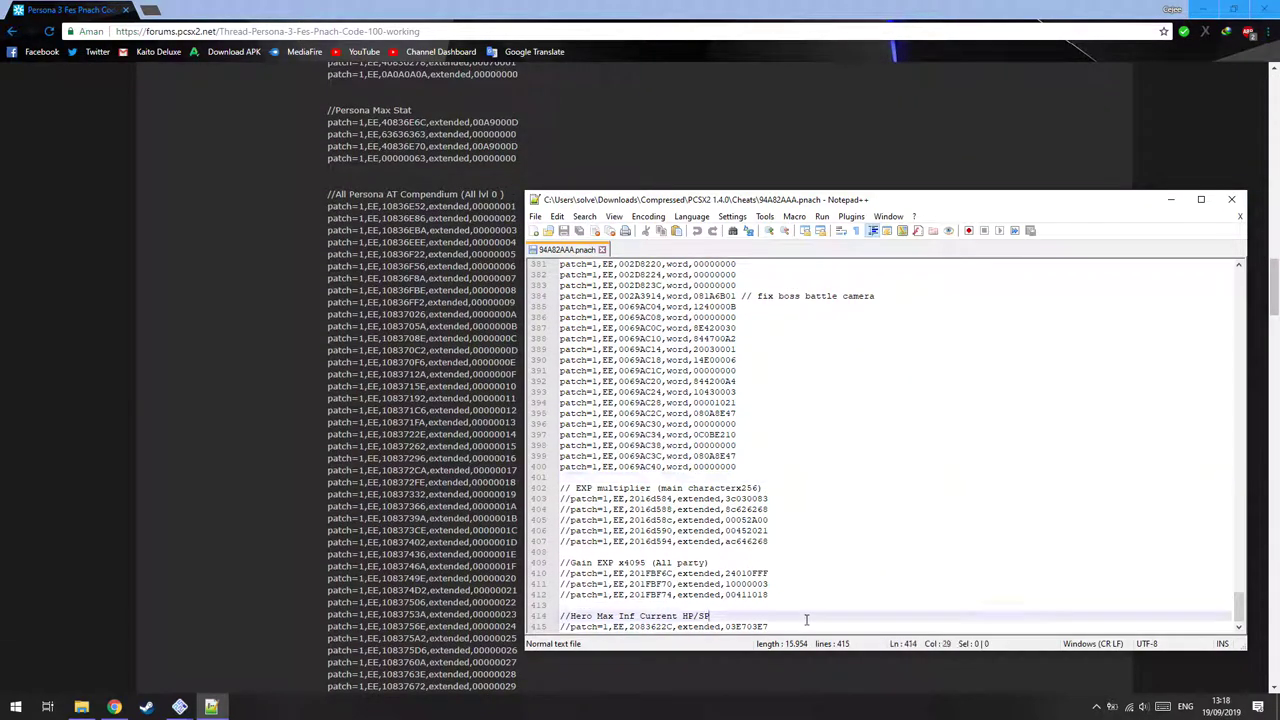
{"action": "left_click", "coordinate": [806, 626]}
{"action": "key", "text": "Return"}
{"action": "key", "text": "Return"}
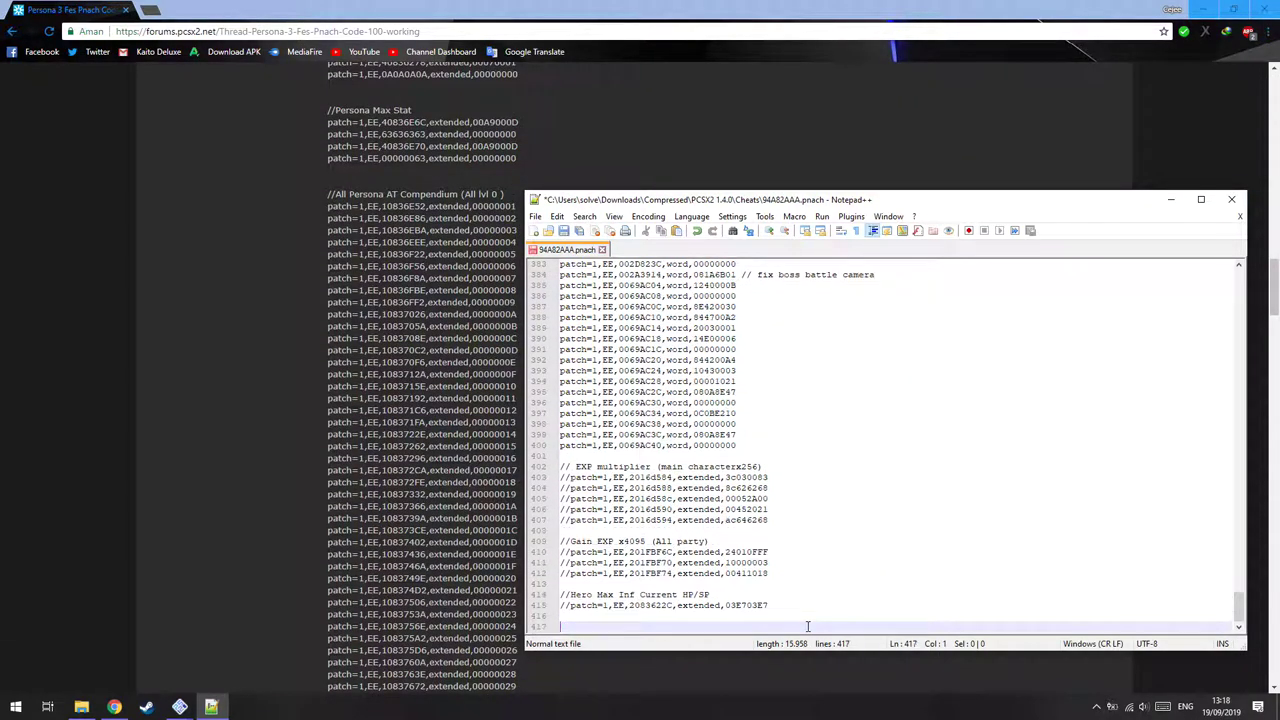
{"action": "key", "text": "ctrl+v"}
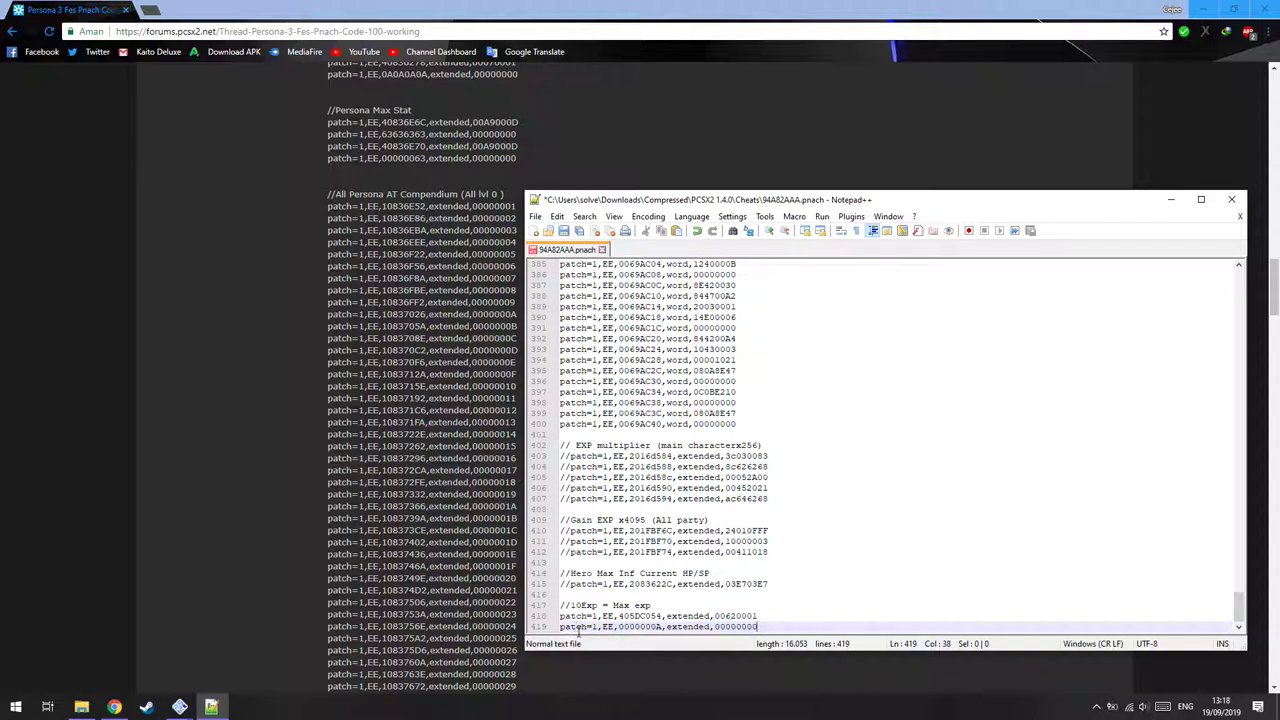
{"action": "key", "text": "ctrl+s"}
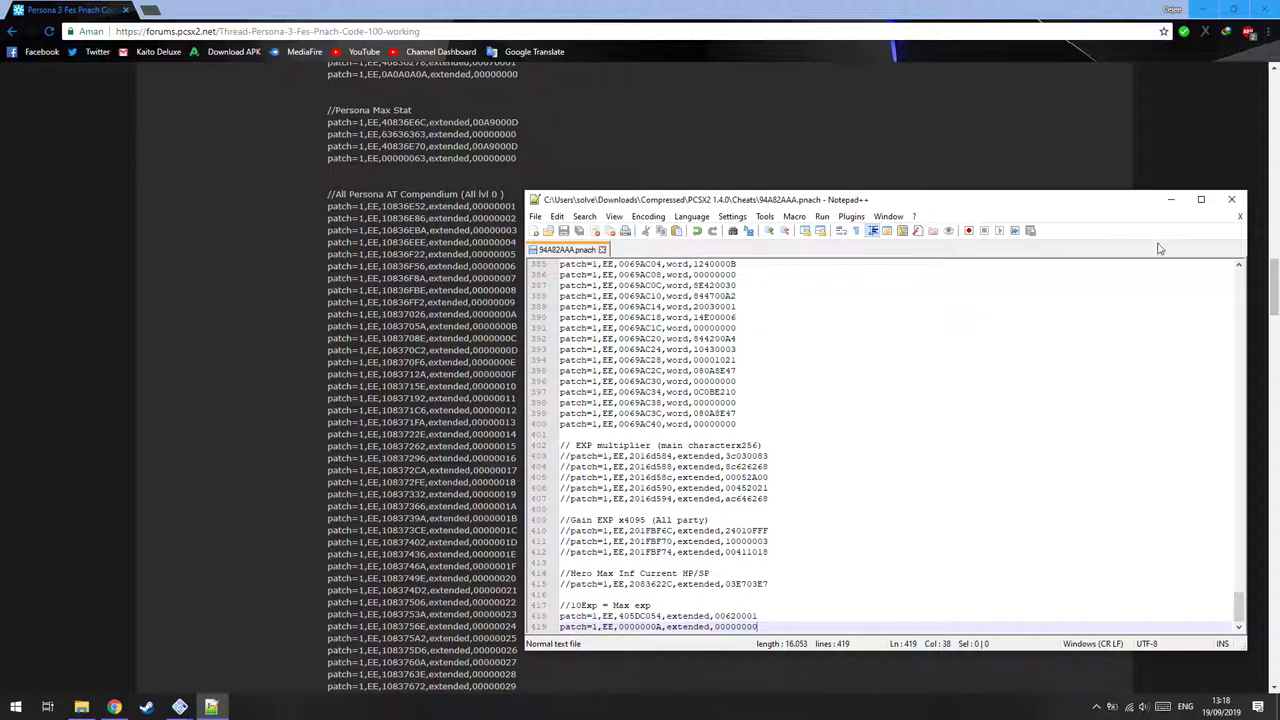
{"action": "left_click", "coordinate": [1234, 200]}
Switch to PCSX2 and fast-reboot the CDVD, accepting the reset of the running game.
{"action": "left_click", "coordinate": [182, 707]}
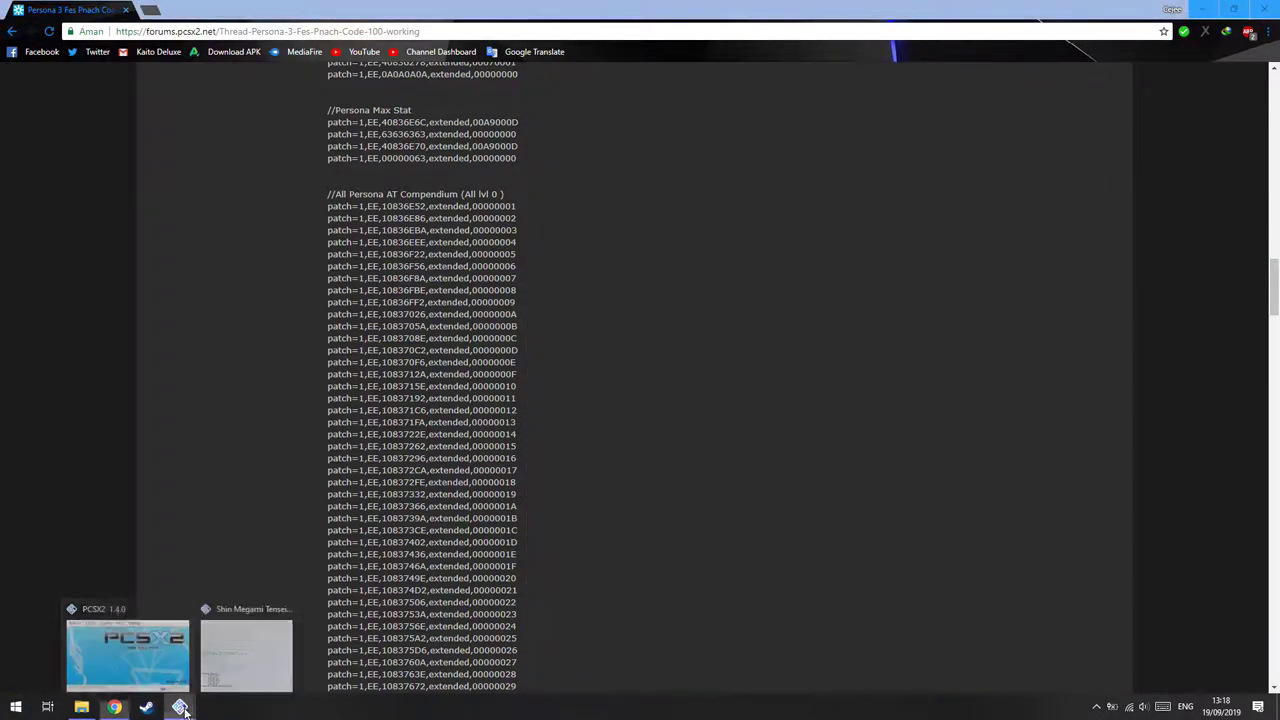
{"action": "left_click", "coordinate": [120, 645]}
{"action": "left_click", "coordinate": [312, 163]}
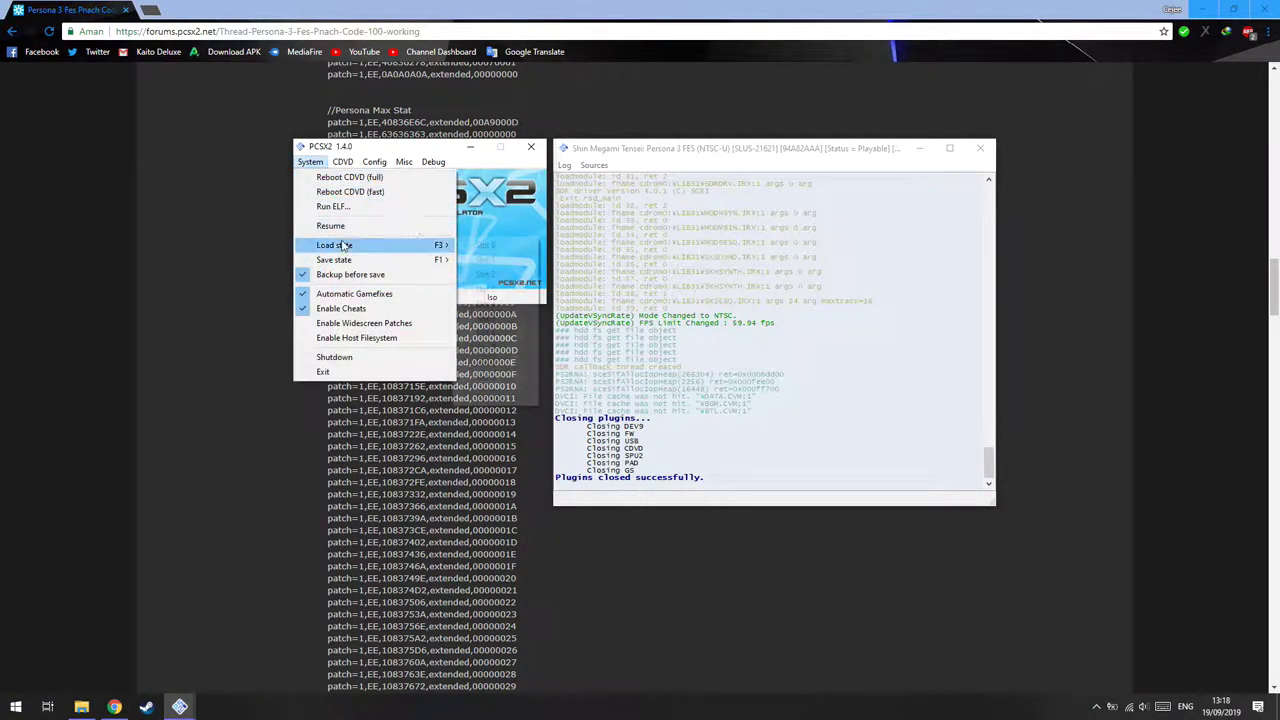
{"action": "left_click", "coordinate": [345, 191]}
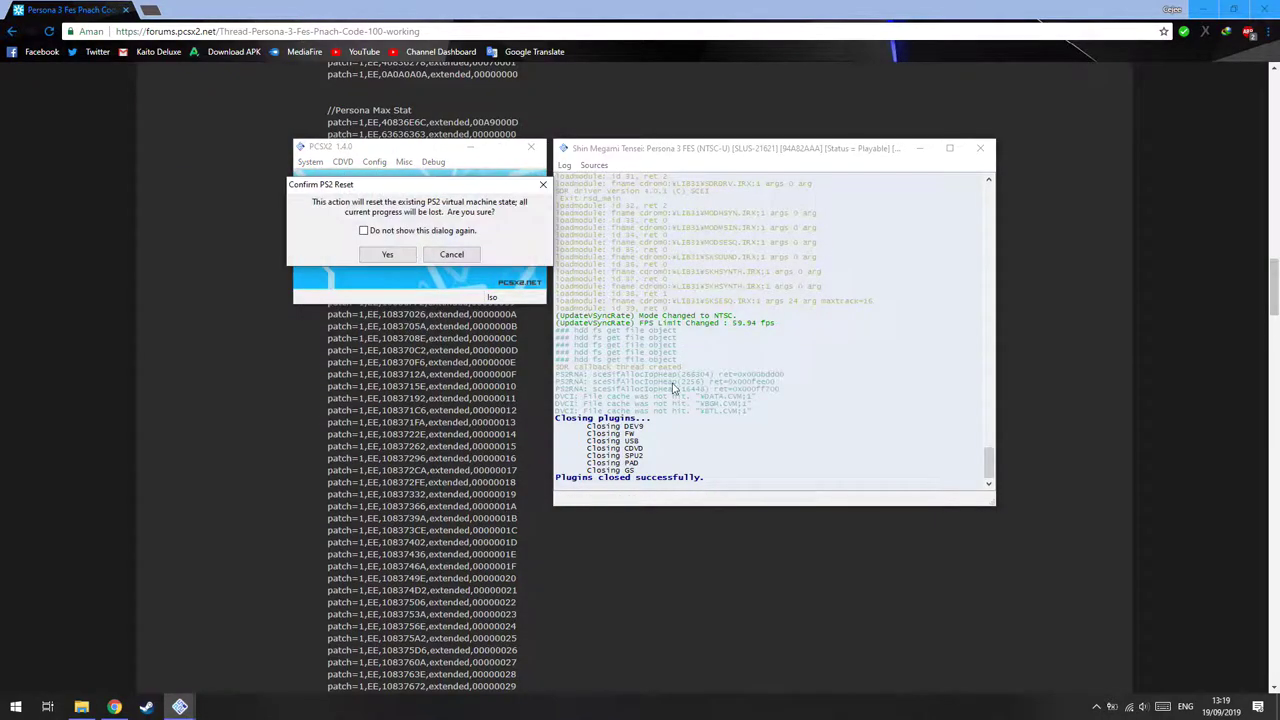
{"action": "left_click", "coordinate": [387, 254]}
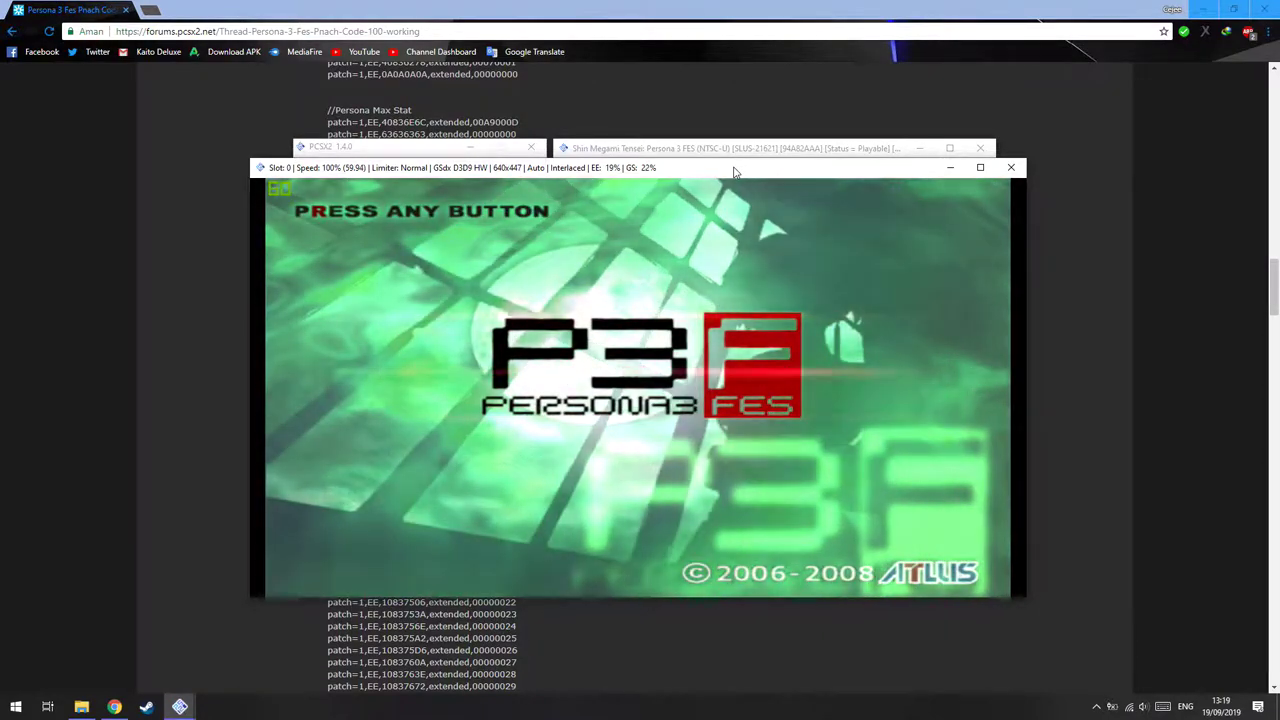
Start The Answer from the Persona 3 FES title screen and load the saved game from the memory card.
{"action": "key", "text": "Return"}
{"action": "key", "text": "Down"}
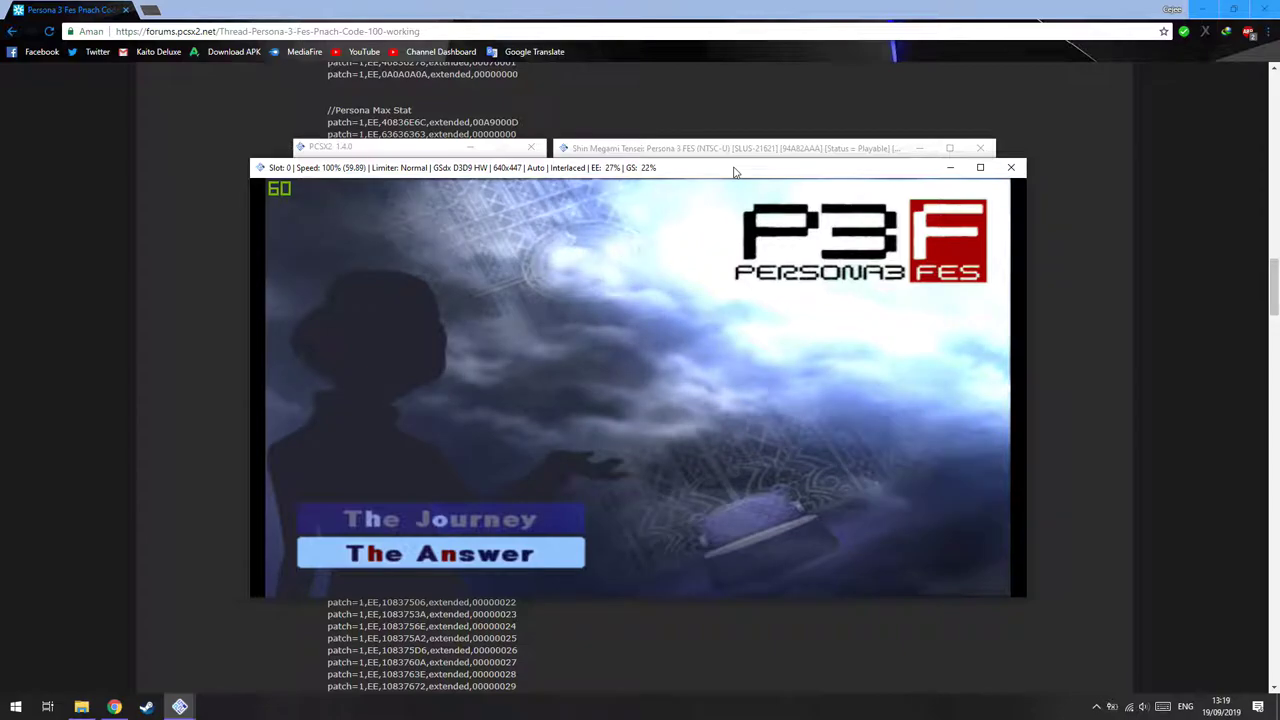
{"action": "key", "text": "Return"}
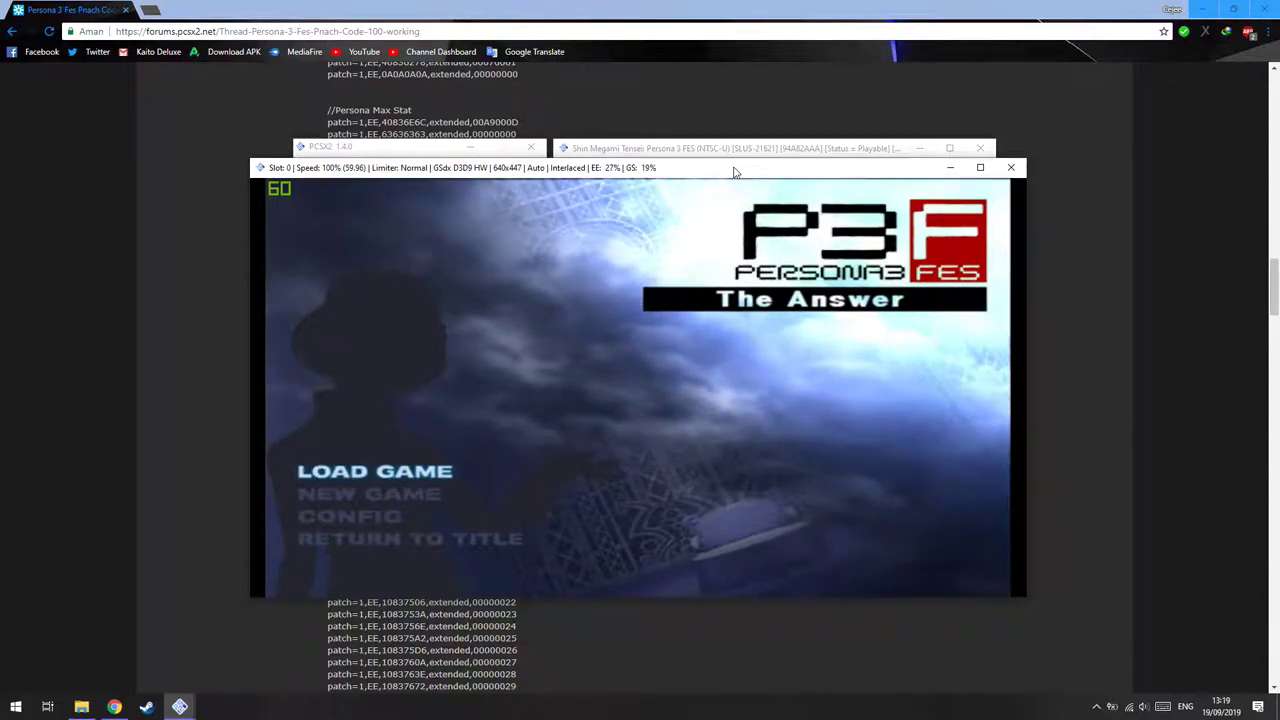
{"action": "key", "text": "Return"}
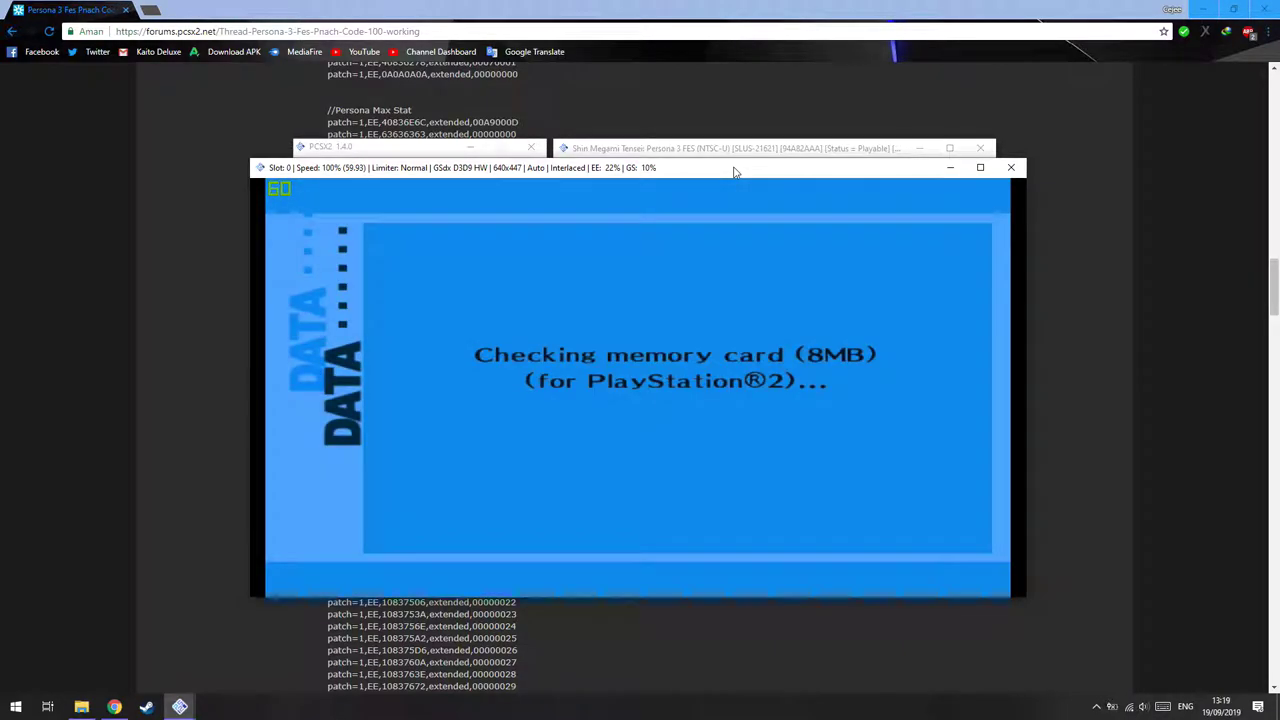
{"action": "key", "text": "Up"}
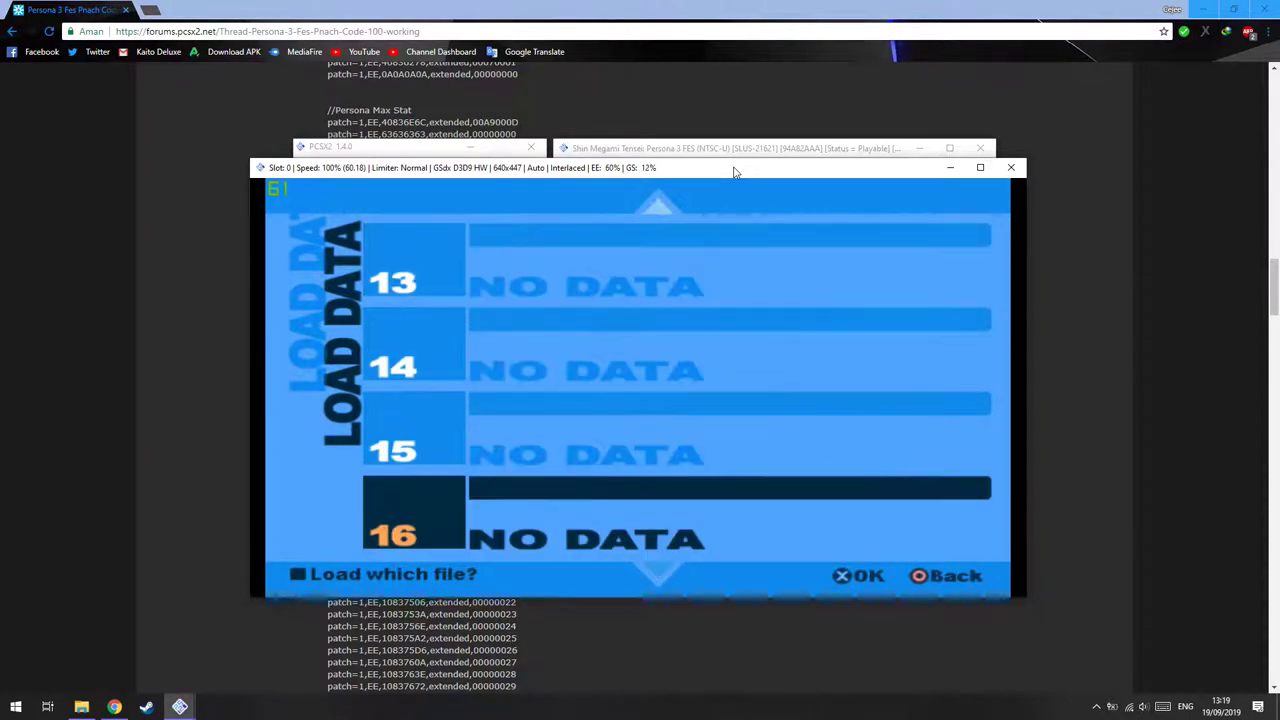
{"action": "key", "text": "Down"}
{"action": "key", "text": "Return"}
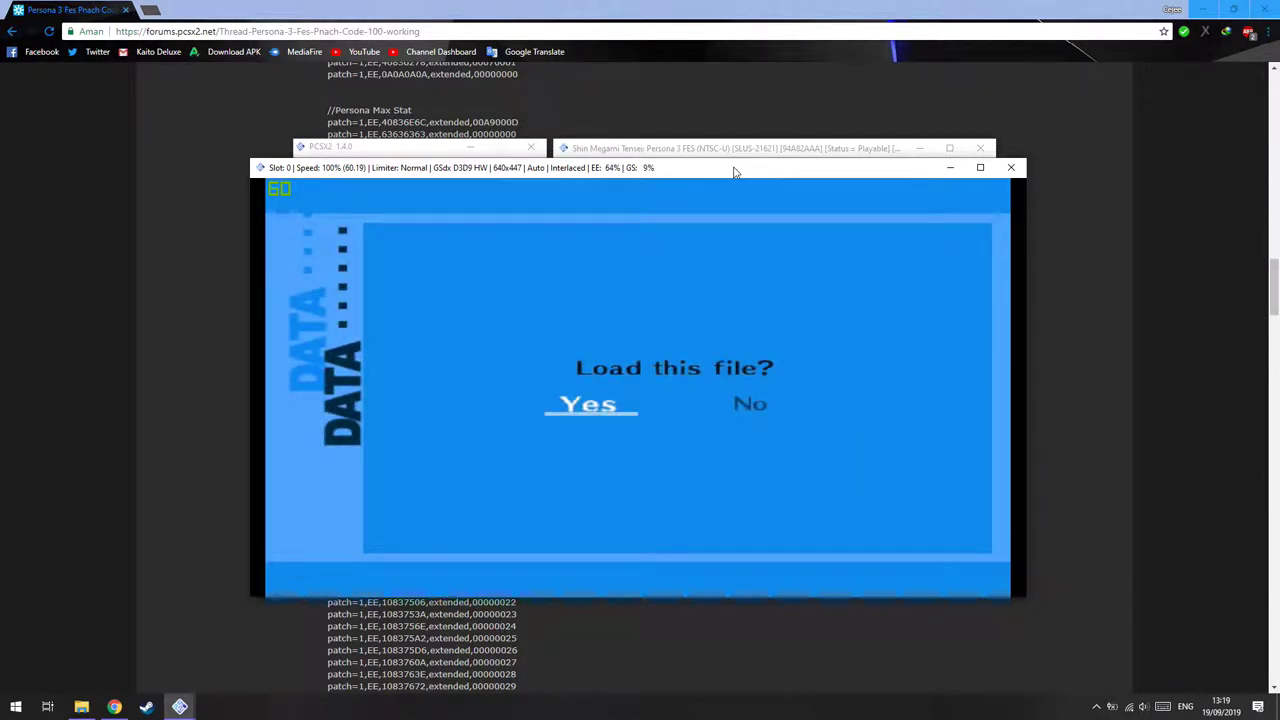
{"action": "key", "text": "Return"}
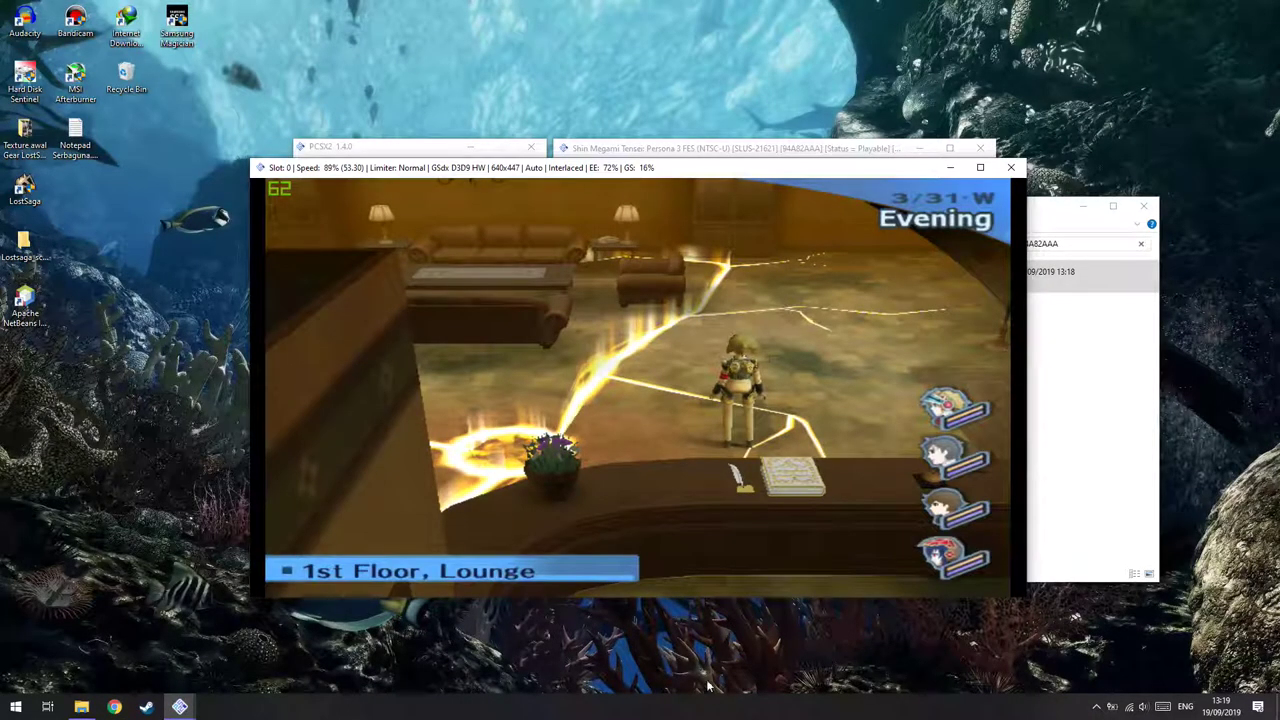
Run through the 1st Floor Lounge, bring up the Command screen and look over the party's expendable items.
{"action": "key", "text": "Left"}
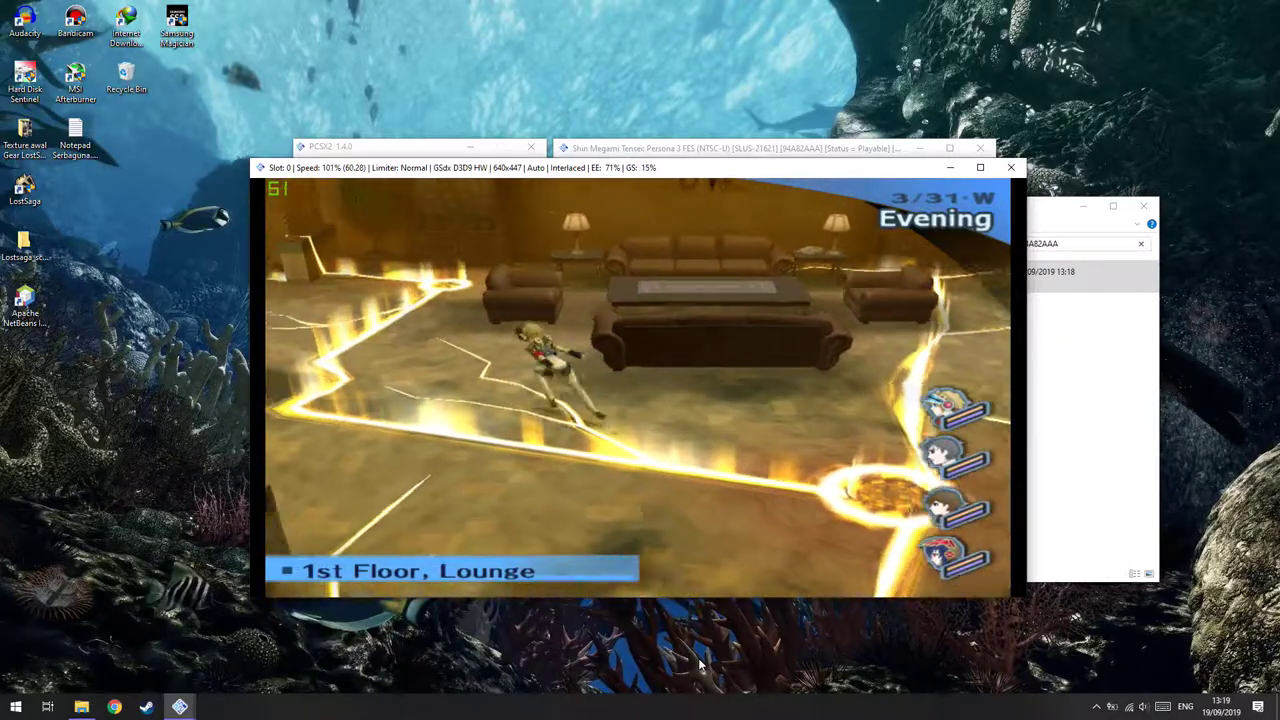
{"action": "key", "text": "Left"}
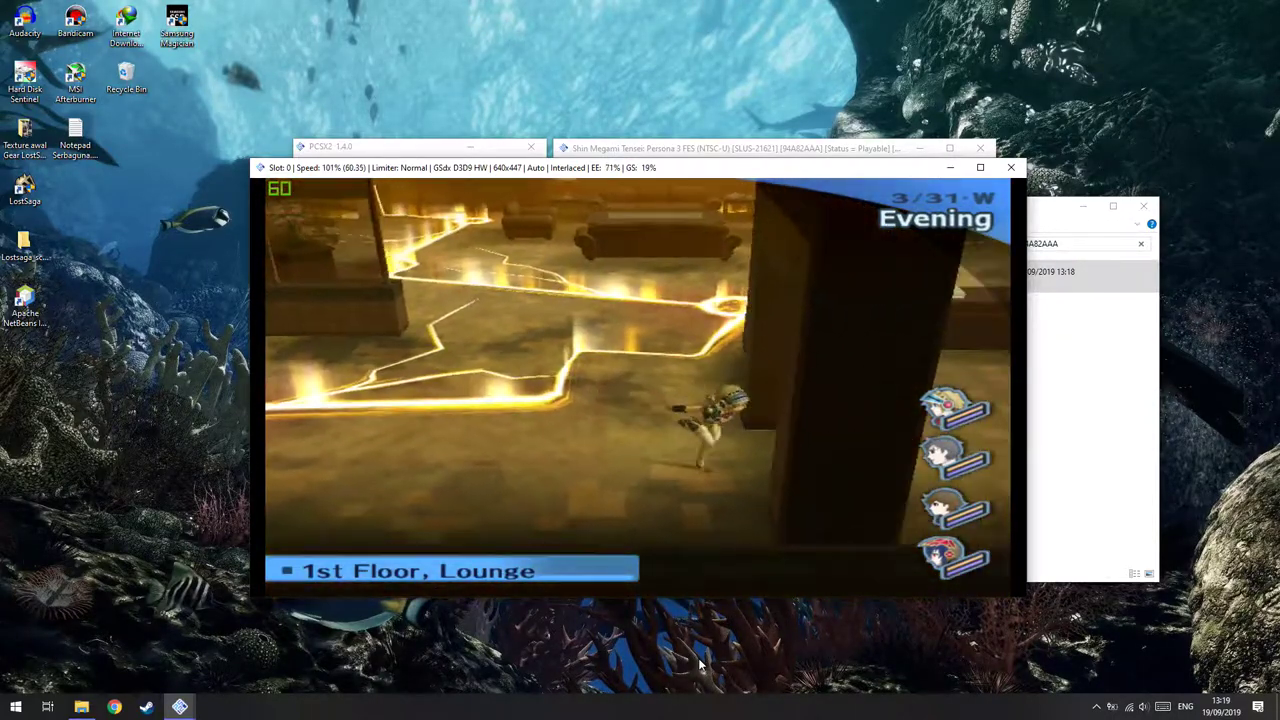
{"action": "key", "text": "Left"}
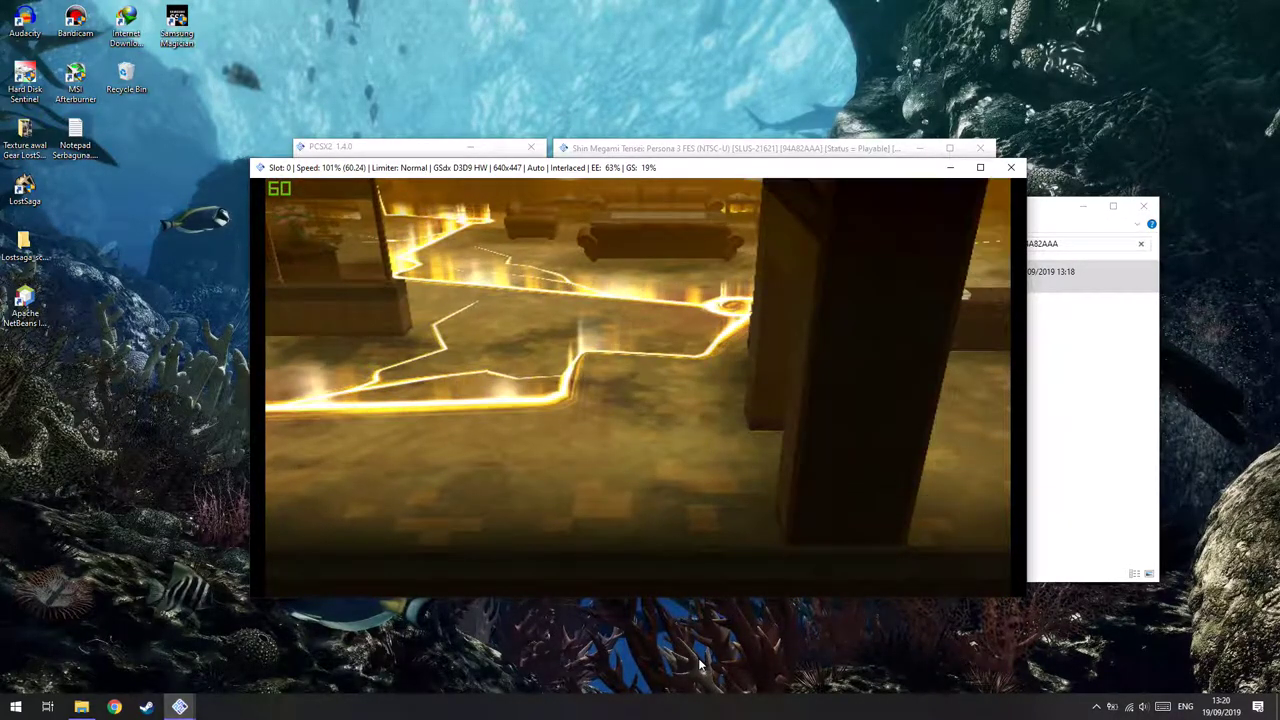
{"action": "key", "text": "i"}
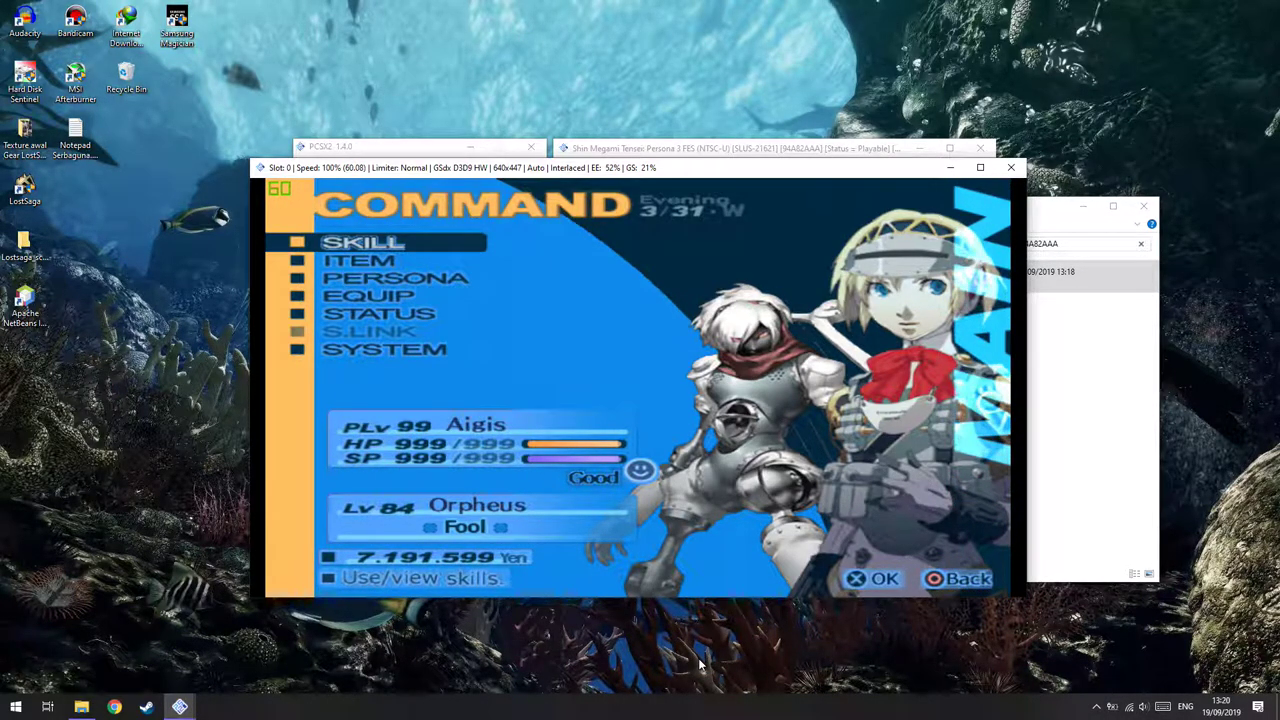
{"action": "key", "text": "Down"}
{"action": "key", "text": "Return"}
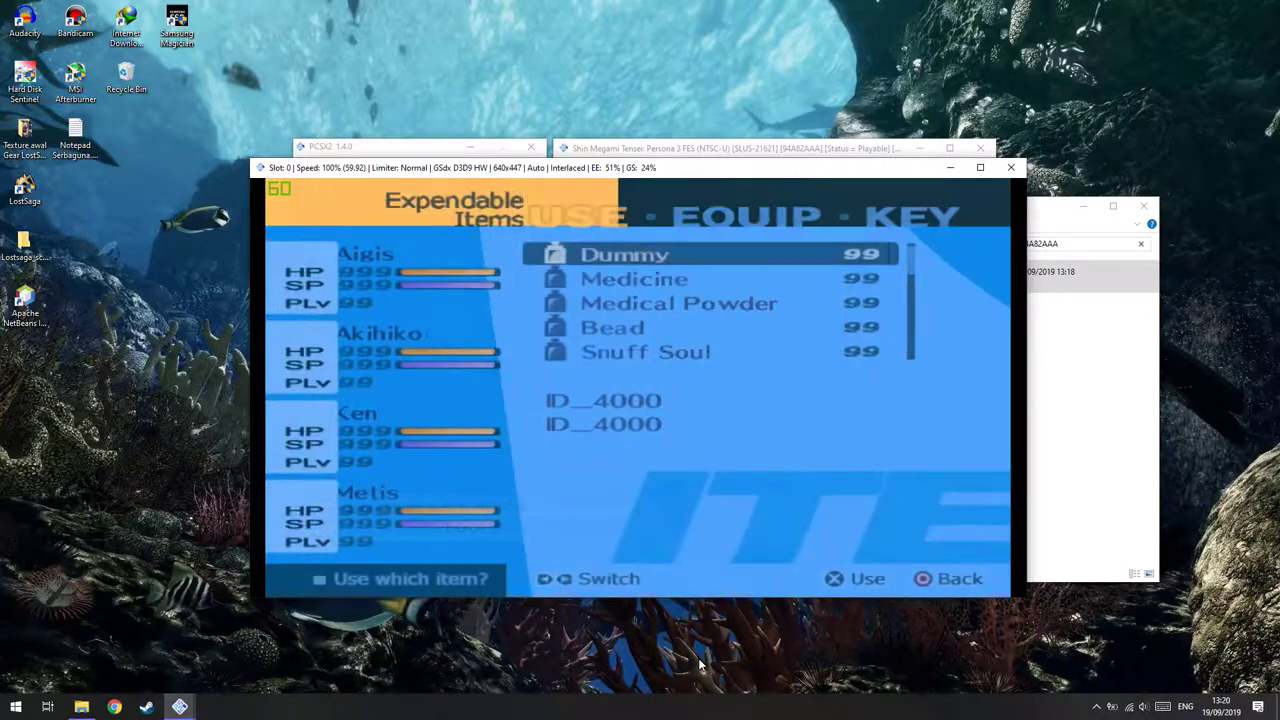
{"action": "key", "text": "Down"}
{"action": "key", "text": "Down"}
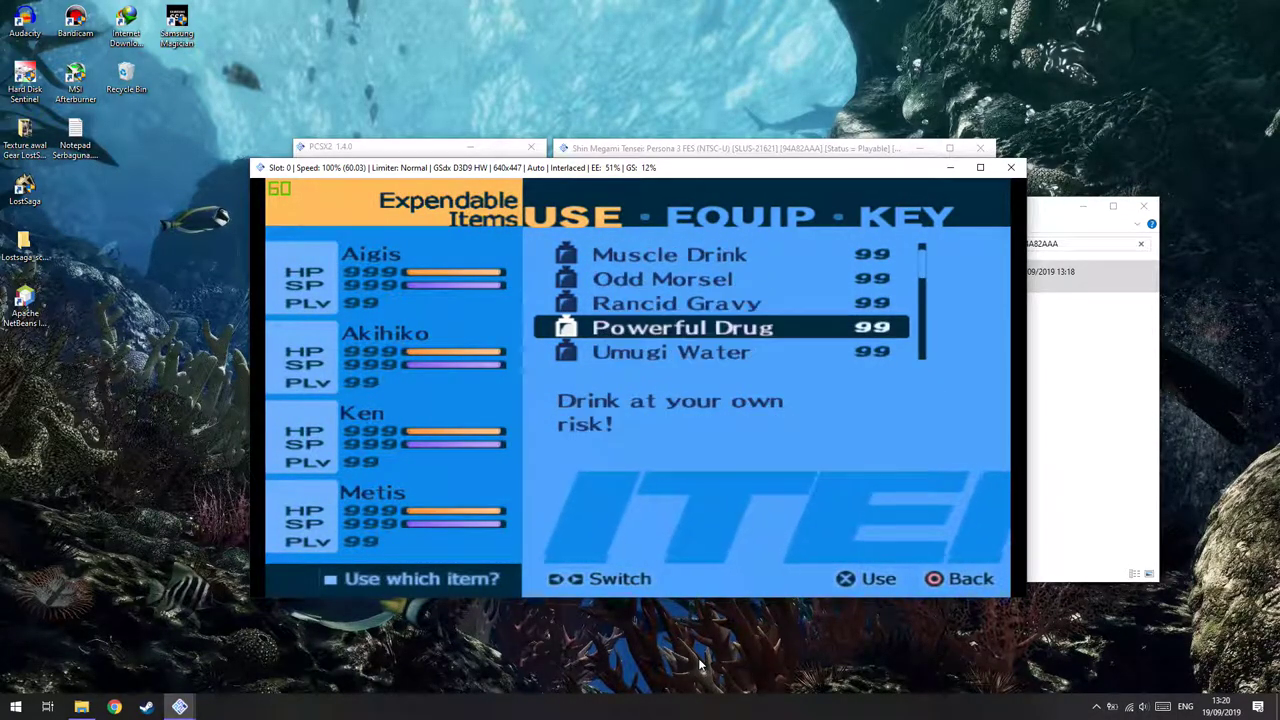
{"action": "key", "text": "Left"}
{"action": "key", "text": "BackSpace"}
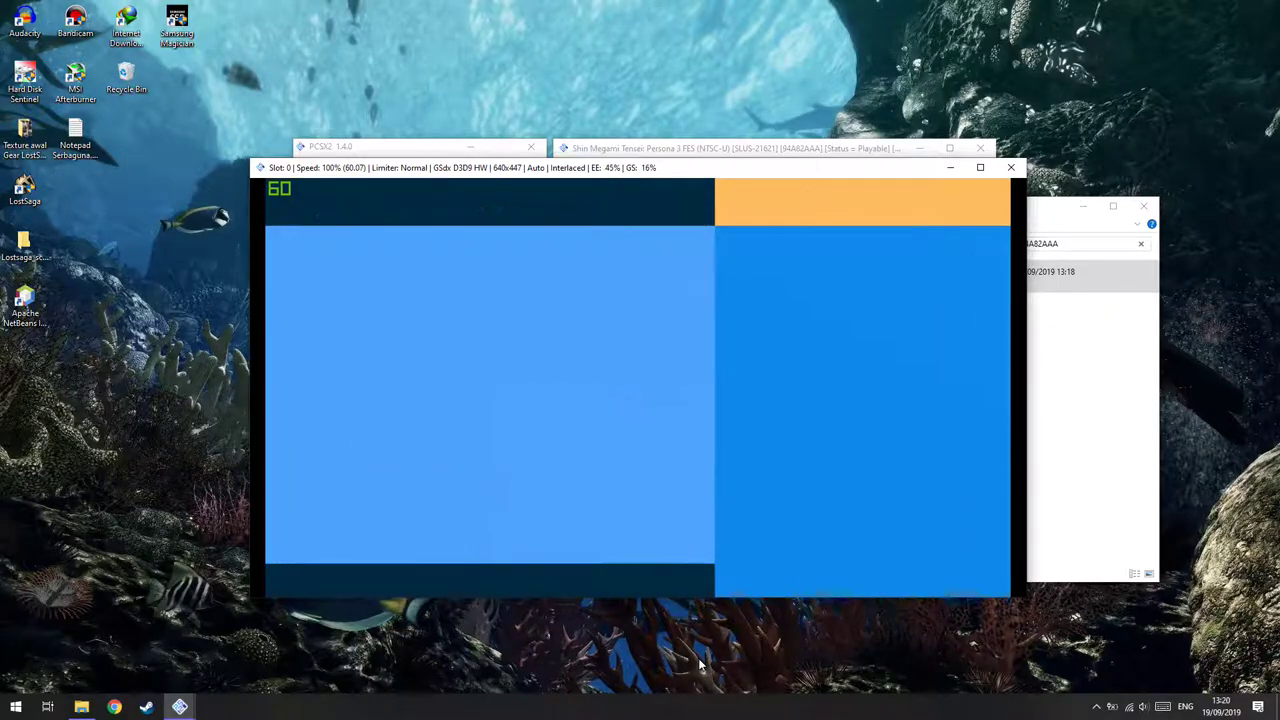
View the Persona list from the Command screen and return to the lounge.
{"action": "key", "text": "Down"}
{"action": "key", "text": "Down"}
{"action": "key", "text": "Up"}
{"action": "key", "text": "Down"}
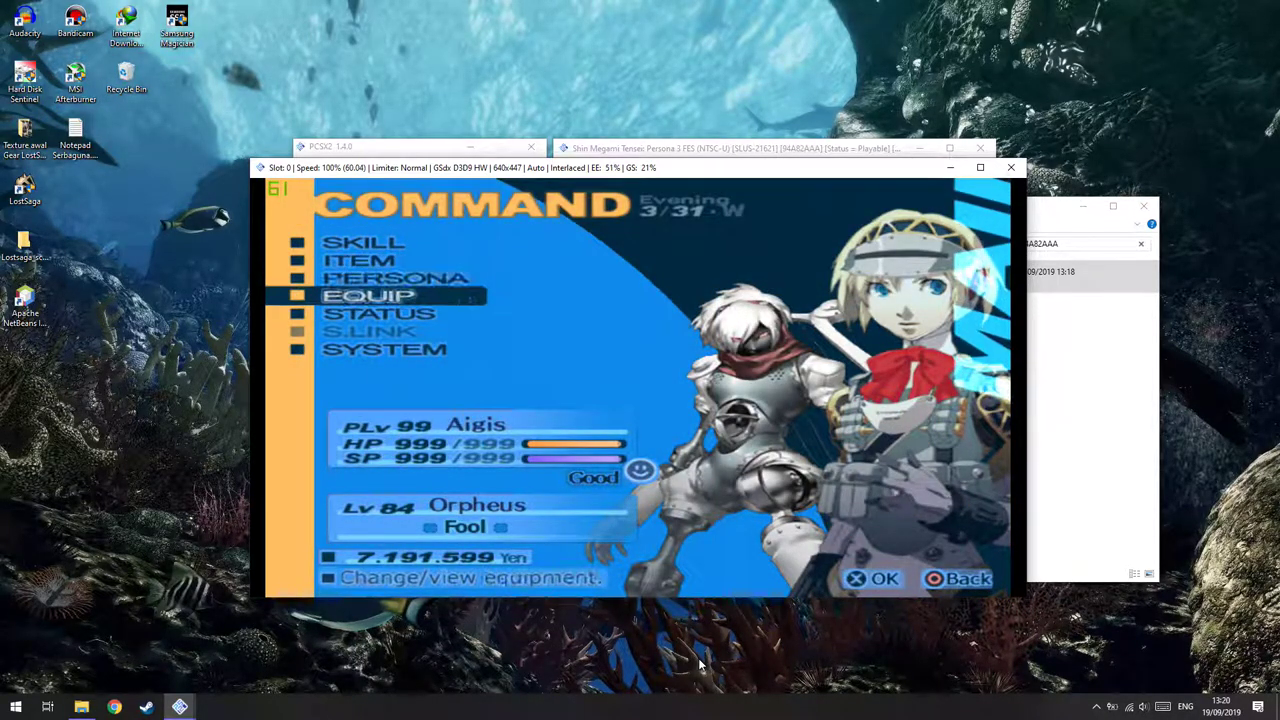
{"action": "key", "text": "Up"}
{"action": "key", "text": "Return"}
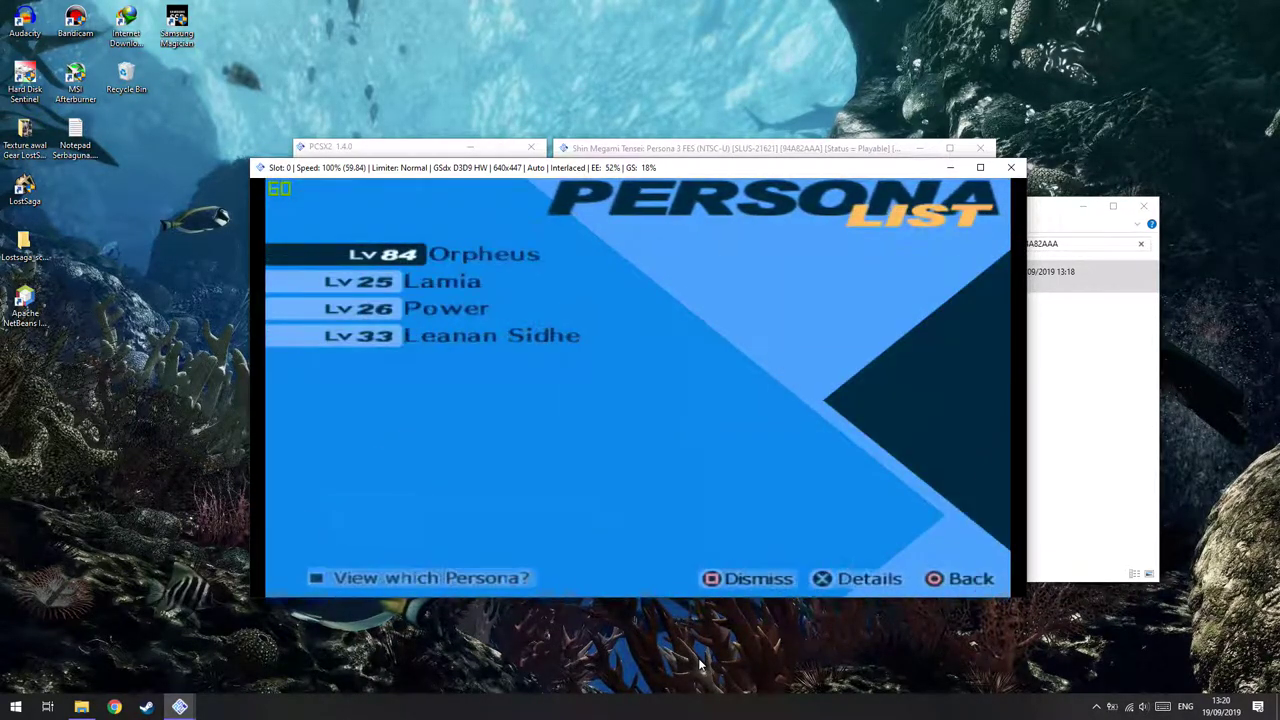
{"action": "key", "text": "BackSpace"}
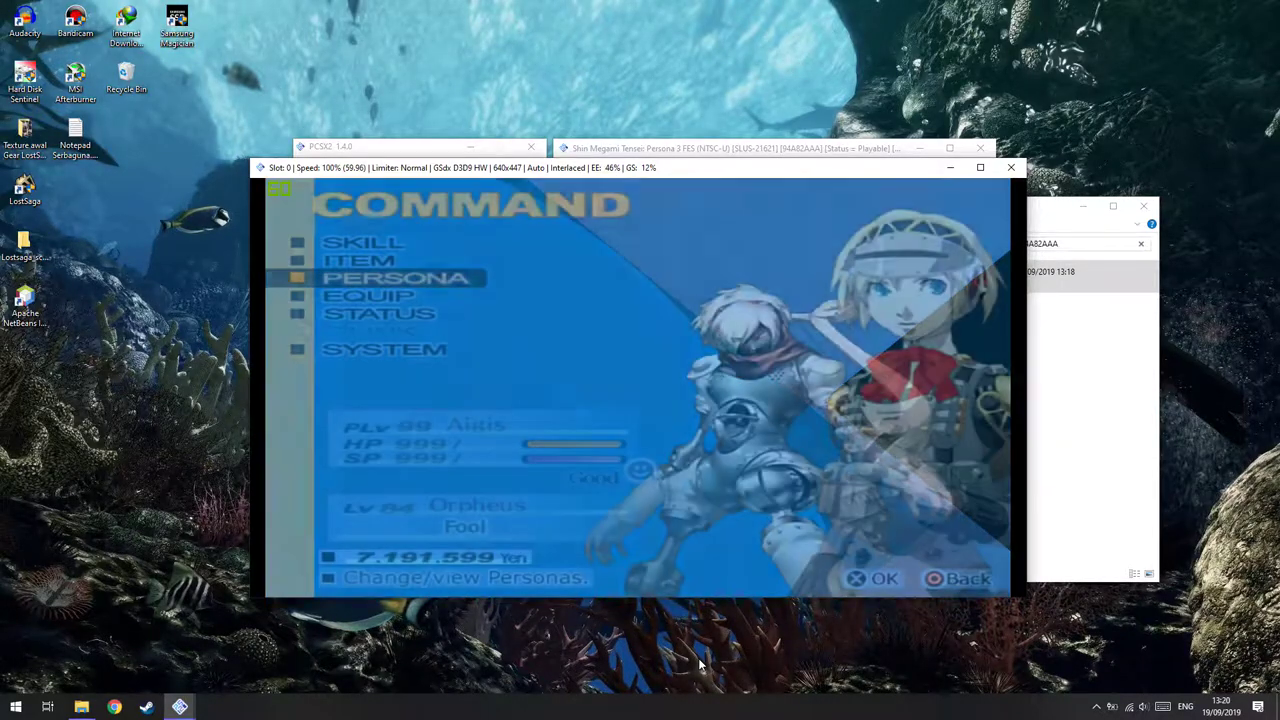
{"action": "key", "text": "BackSpace"}
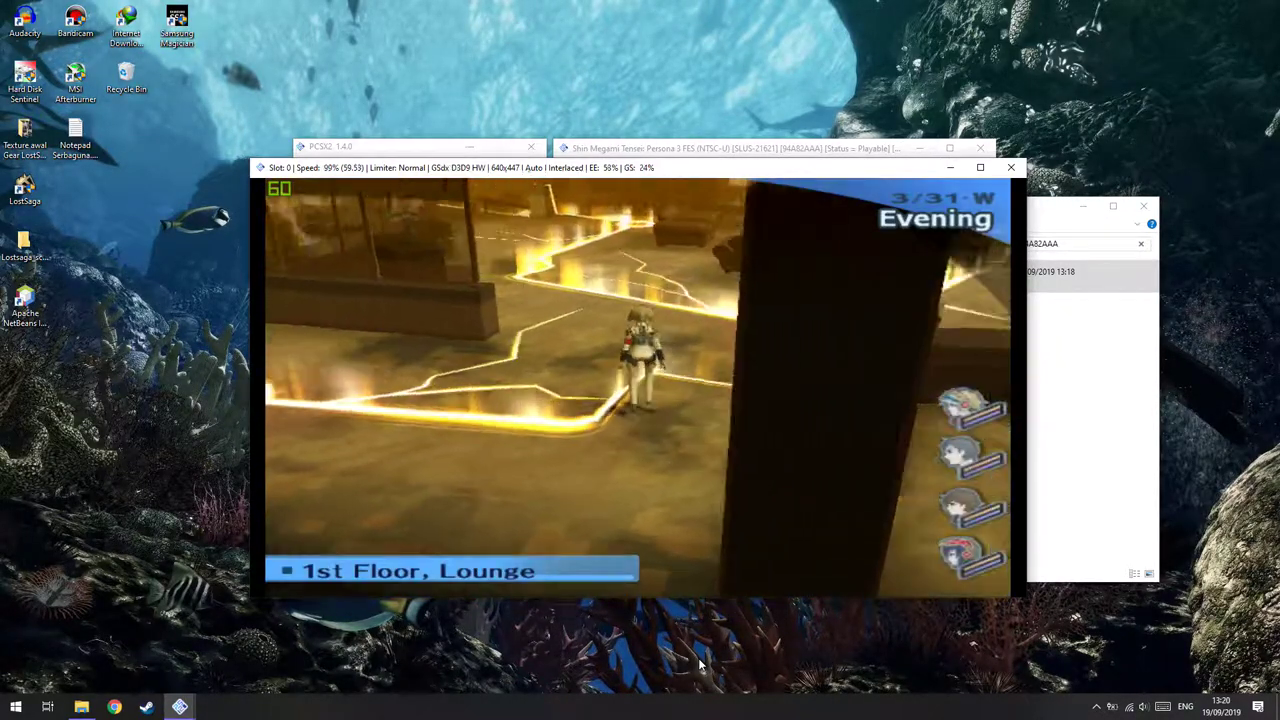
Enter the Velvet Room through the glowing blue door in the lounge, advance the greeting and choose Fuse Personas.
{"action": "key", "text": "Up"}
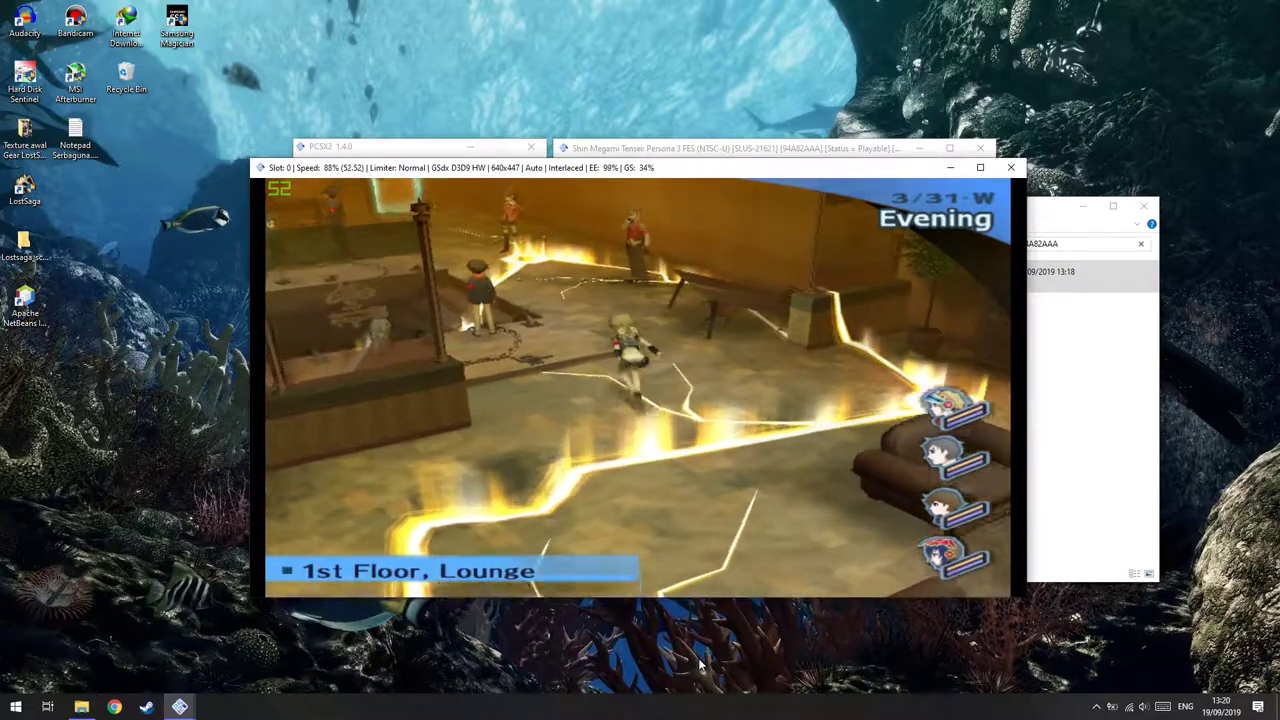
{"action": "key", "text": "Up"}
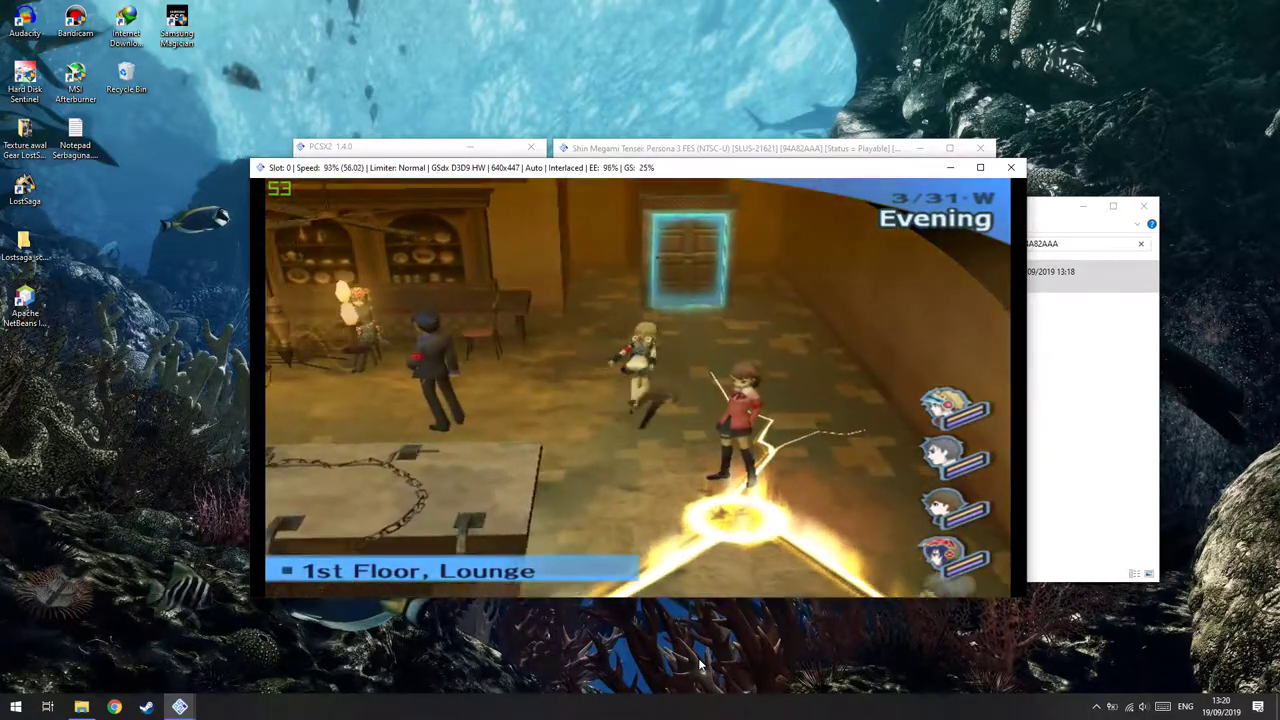
{"action": "key", "text": "Return"}
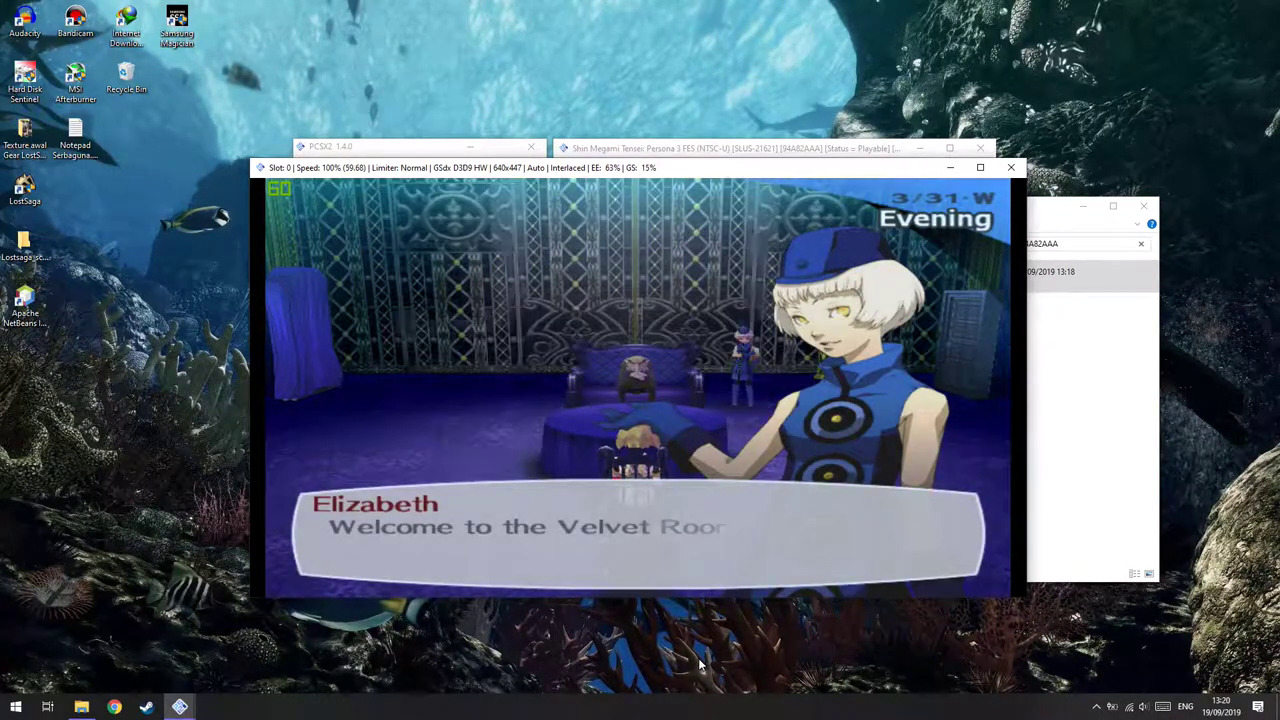
{"action": "key", "text": "Return"}
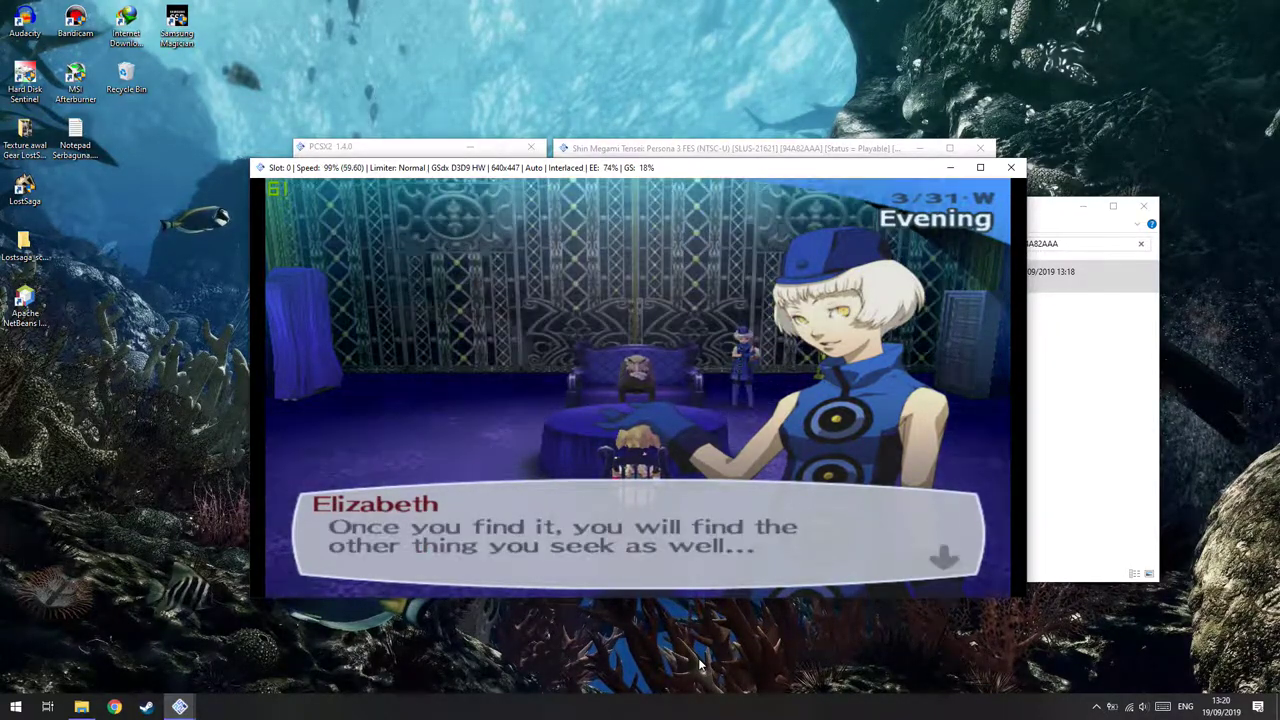
{"action": "key", "text": "Return"}
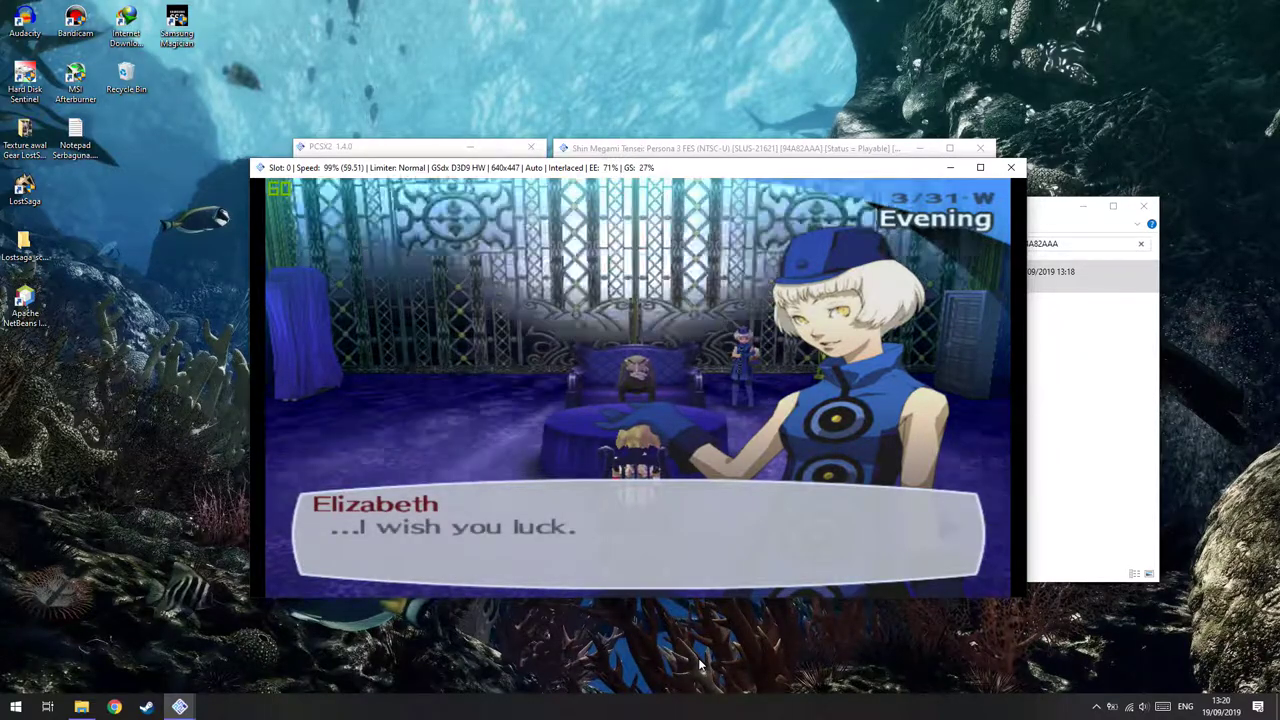
{"action": "key", "text": "Return"}
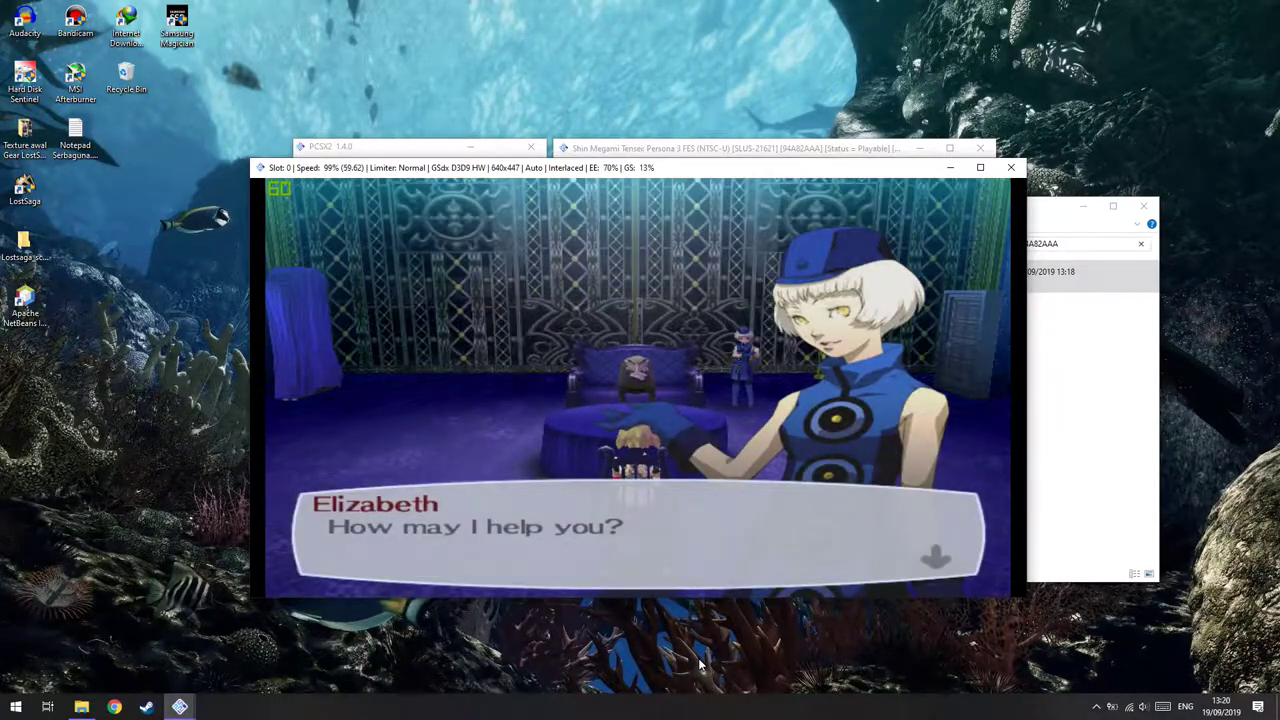
{"action": "key", "text": "Return"}
{"action": "key", "text": "Escape"}
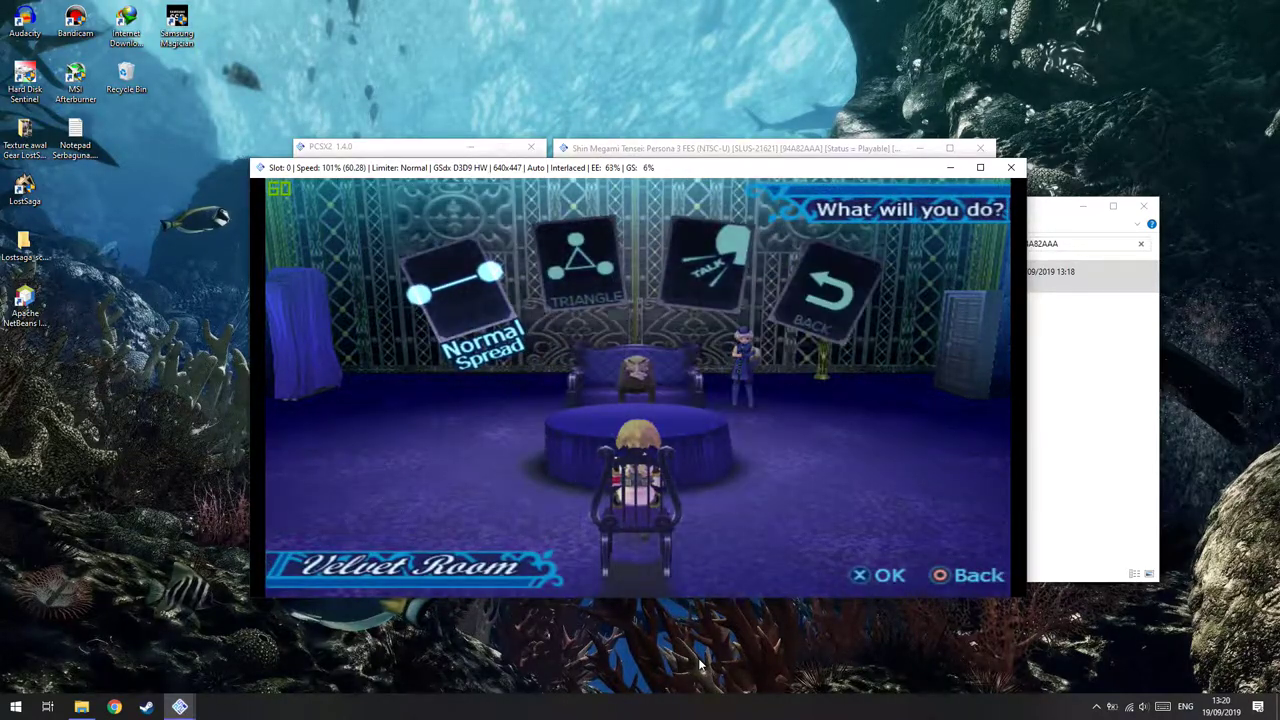
View the Normal Spread fusion list and go back to the Velvet Room choices.
{"action": "key", "text": "Left"}
{"action": "key", "text": "Right"}
{"action": "key", "text": "Return"}
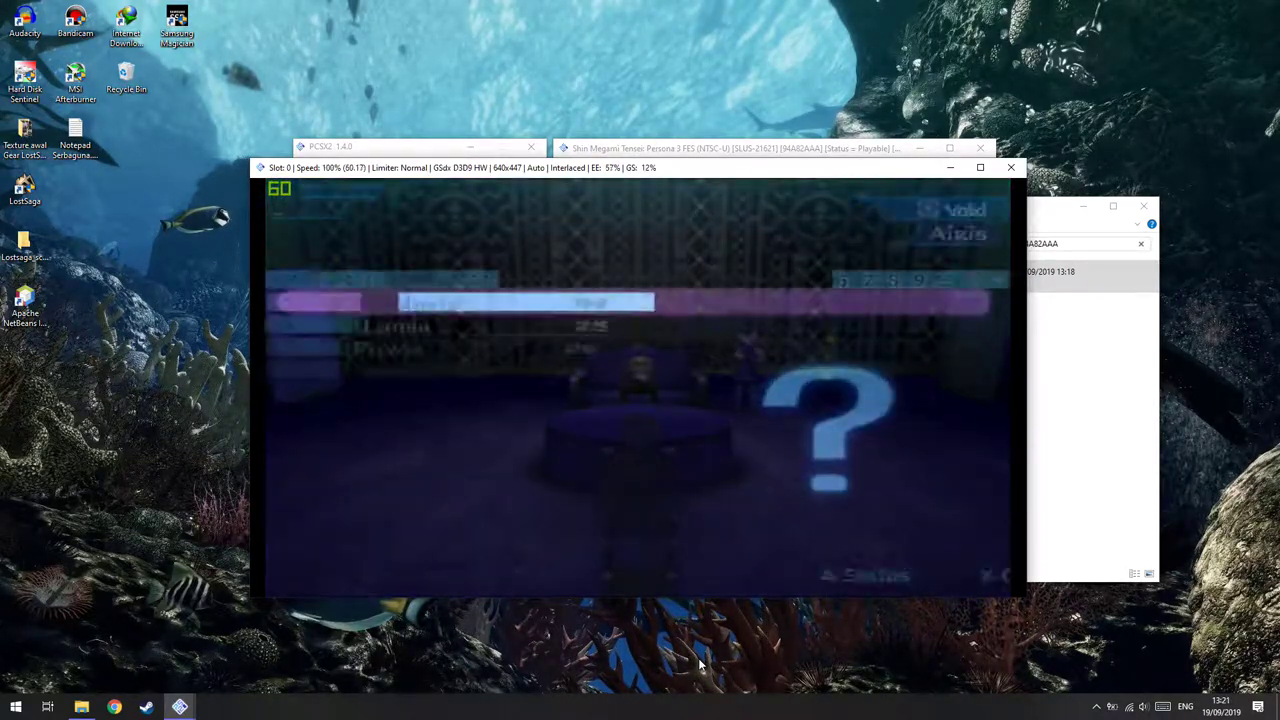
{"action": "key", "text": "Escape"}
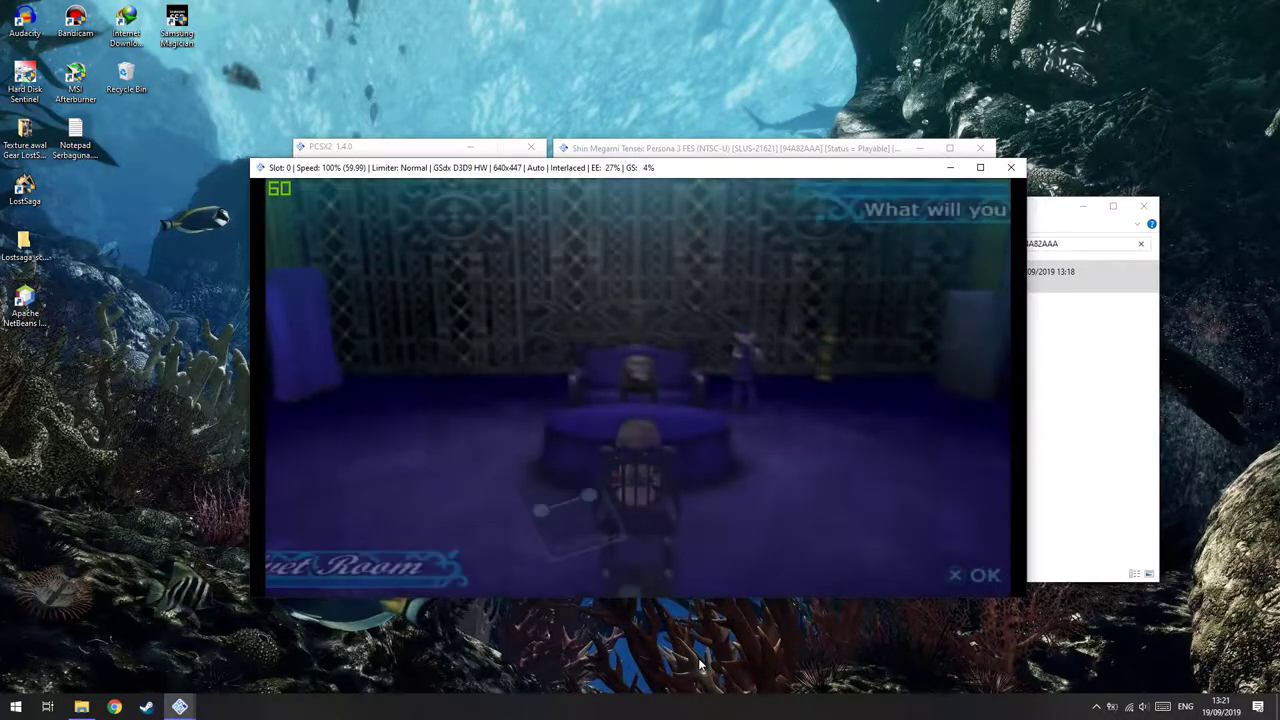
Back out of Persona fusion and leave the Velvet Room for the lounge.
{"action": "key", "text": "Right"}
{"action": "key", "text": "Right"}
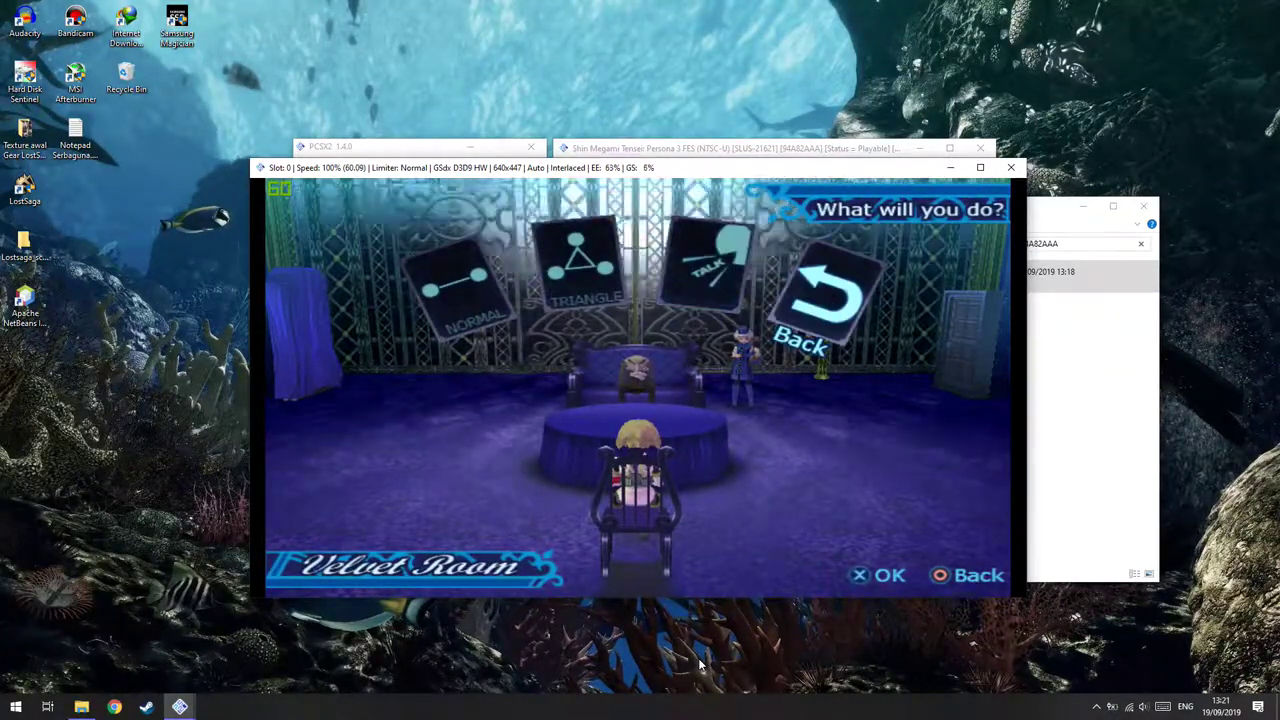
{"action": "key", "text": "Return"}
{"action": "key", "text": "Return"}
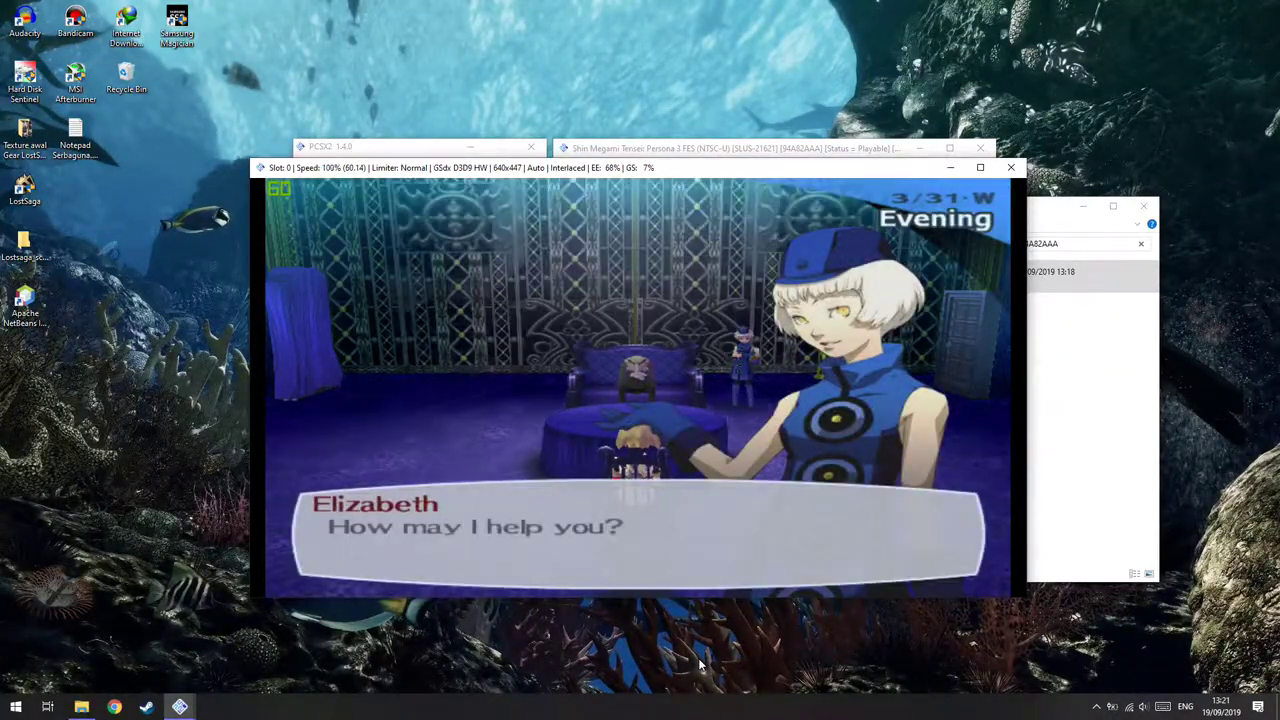
{"action": "key", "text": "Down"}
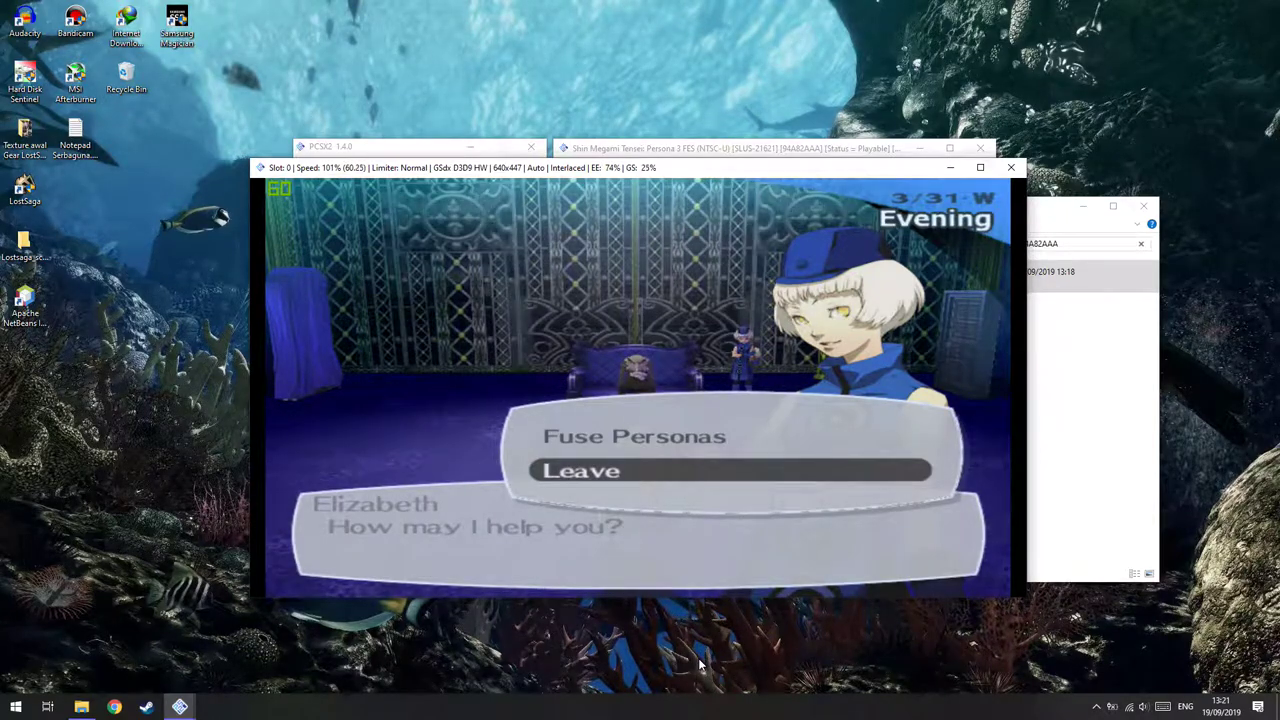
{"action": "key", "text": "Return"}
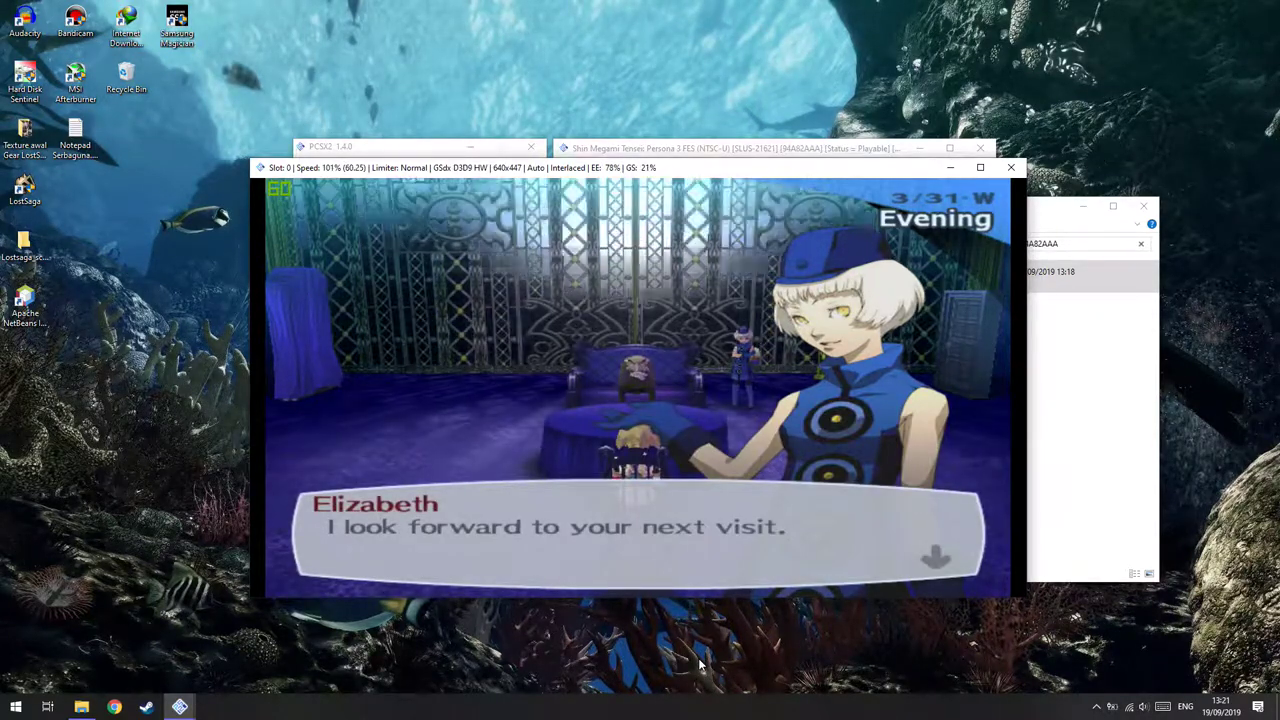
{"action": "key", "text": "Return"}
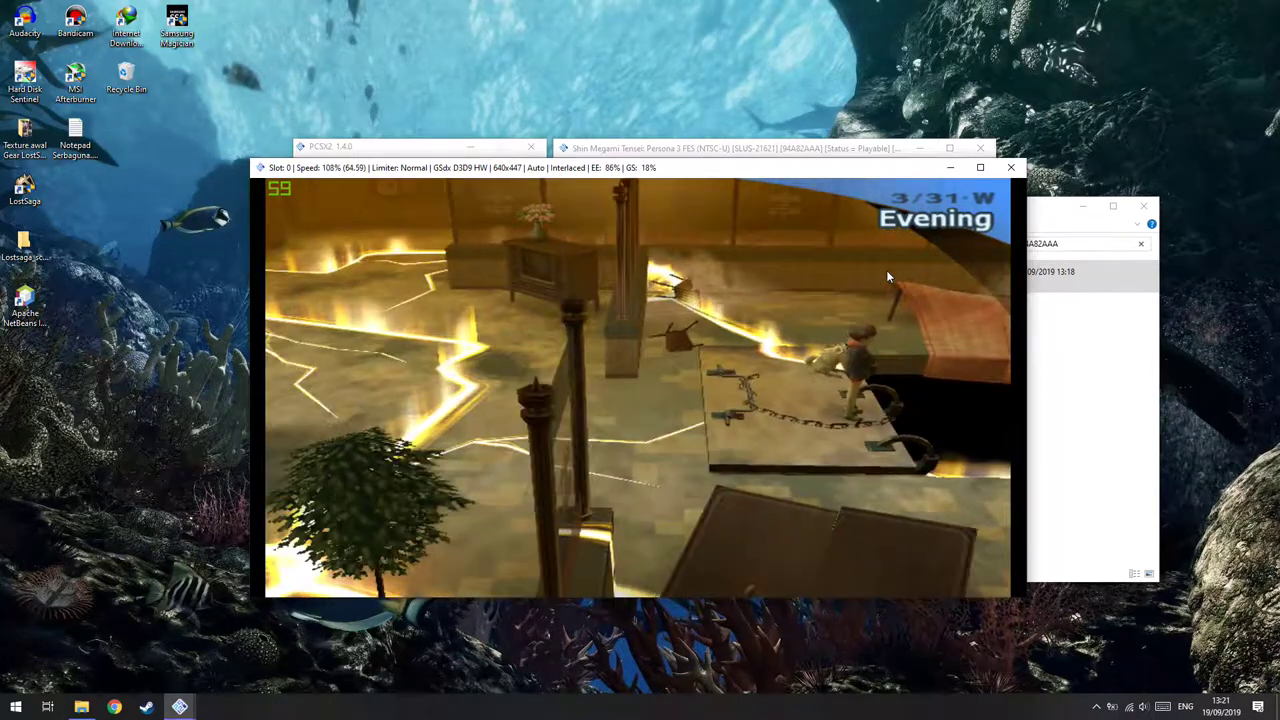
Show the Command screen again and highlight Equip.
{"action": "key", "text": "i"}
{"action": "key", "text": "Down"}
{"action": "key", "text": "Down"}
{"action": "key", "text": "Down"}
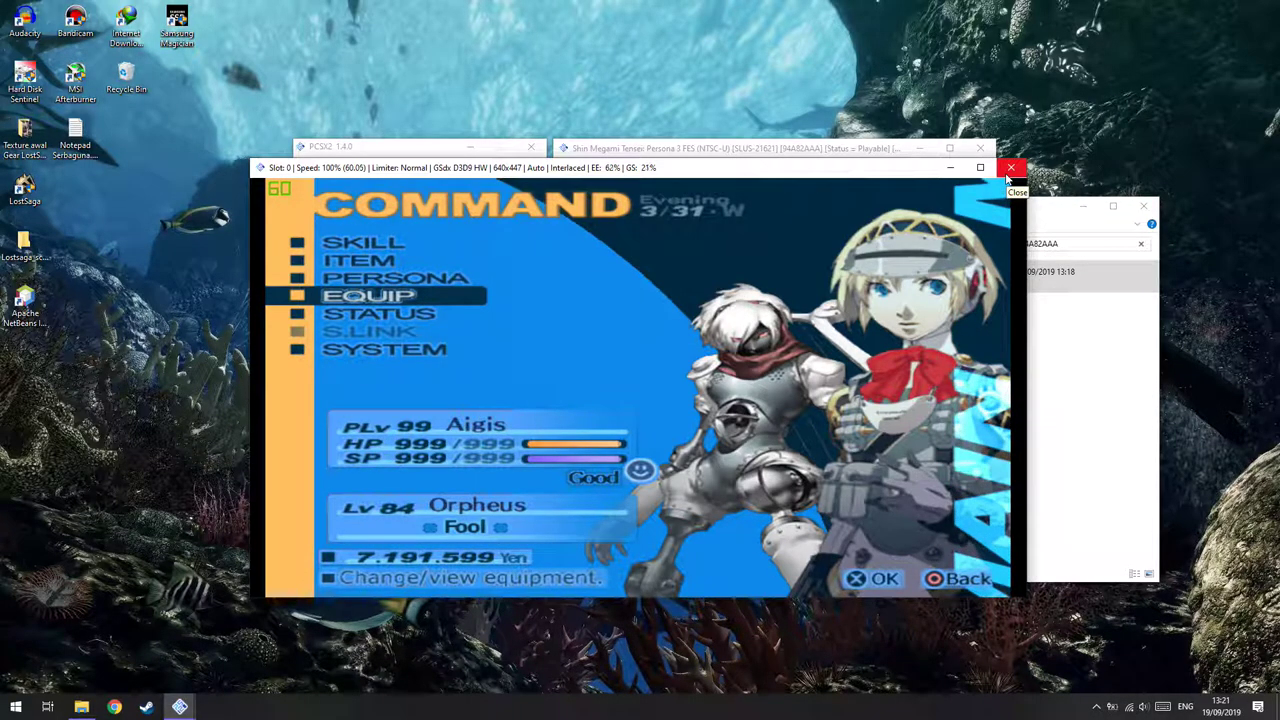
Find the loaded-cheats line in the PCSX2 console log and highlight the file name 94A82AAA in it.
{"action": "left_click", "coordinate": [800, 152]}
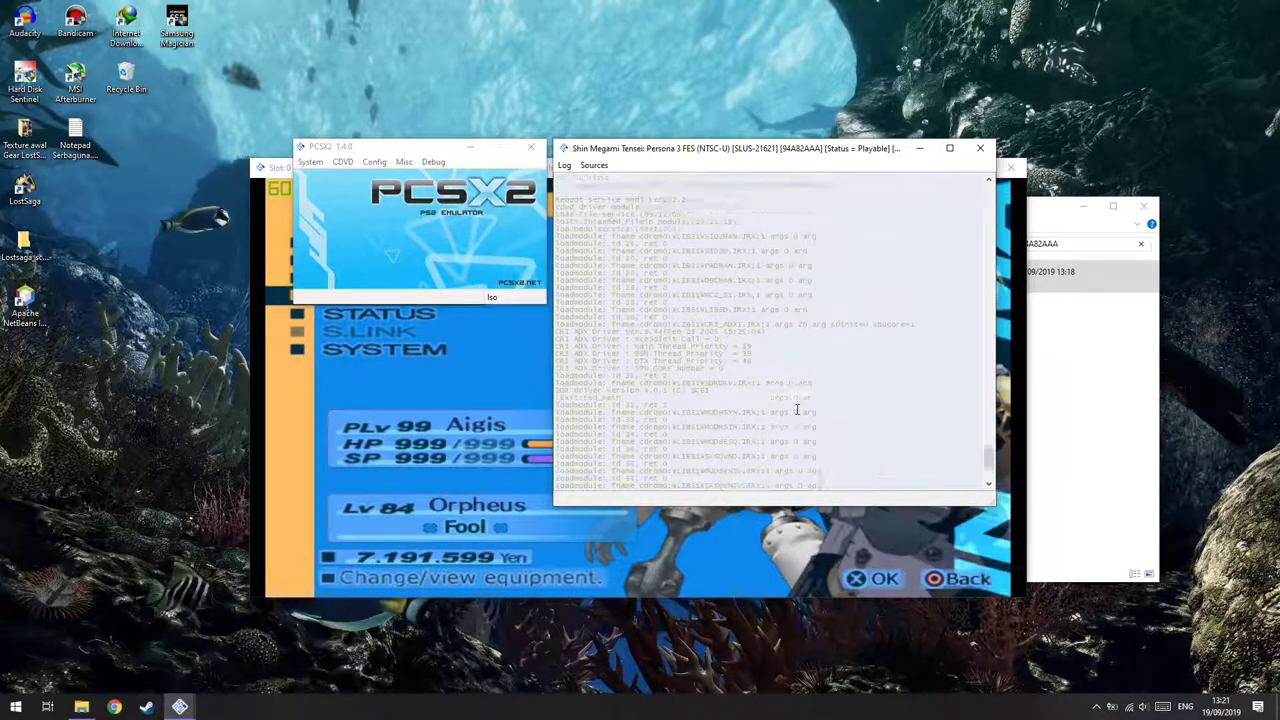
{"action": "left_click_drag", "start_coordinate": [666, 405], "coordinate": [707, 407]}
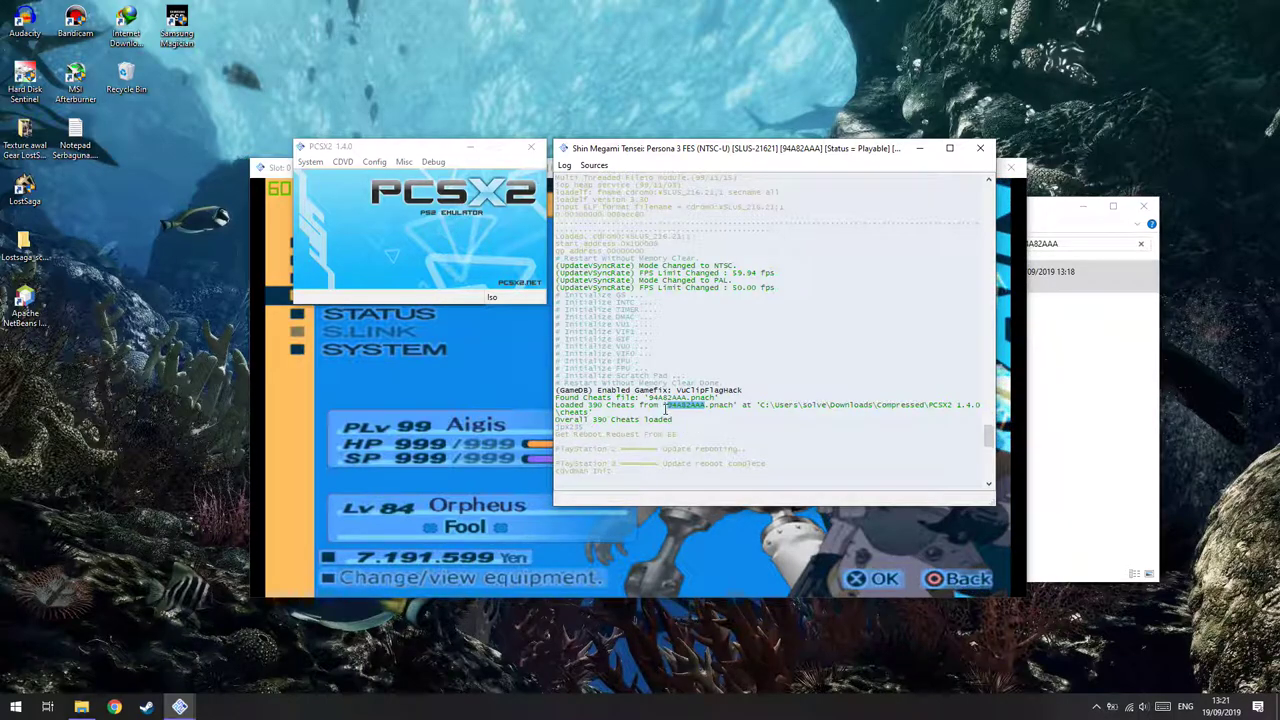
{"action": "double_click", "coordinate": [670, 410]}
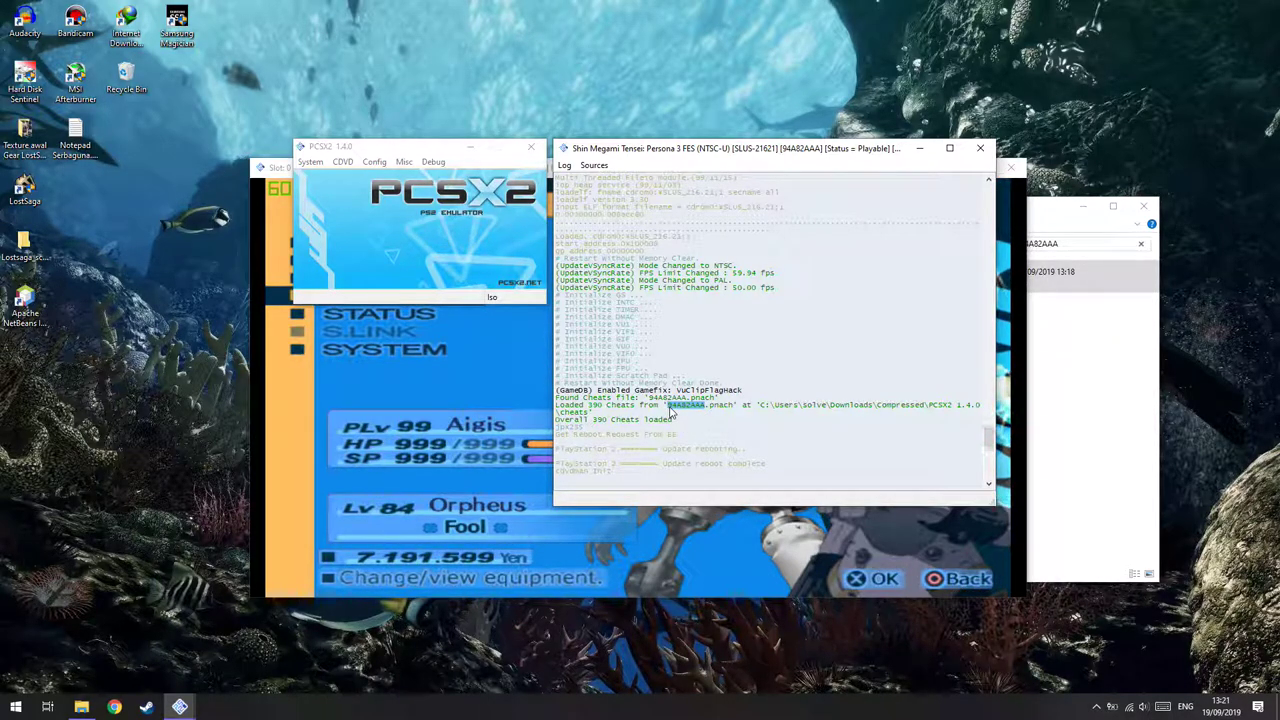
Check 94A82AAA.pnach in File Explorer and the Enable Cheats option in PCSX2, leaving the option as it is.
{"action": "left_click", "coordinate": [82, 707]}
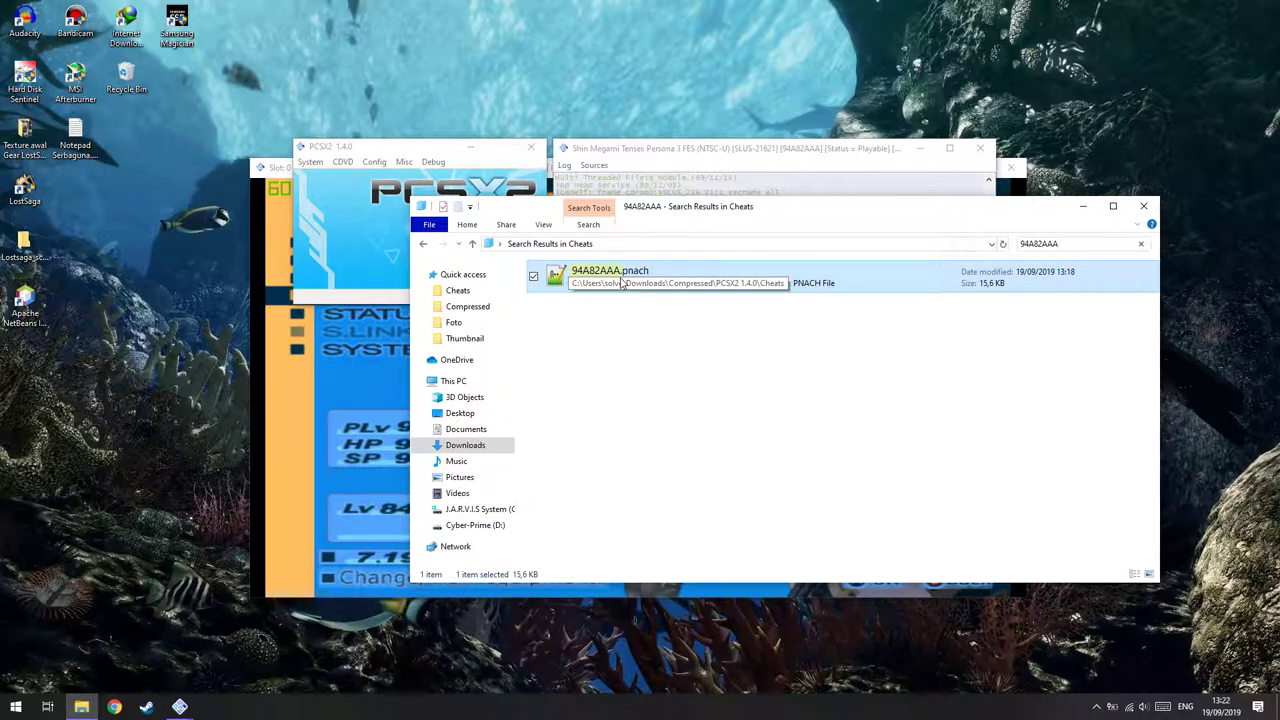
{"action": "left_click", "coordinate": [310, 161]}
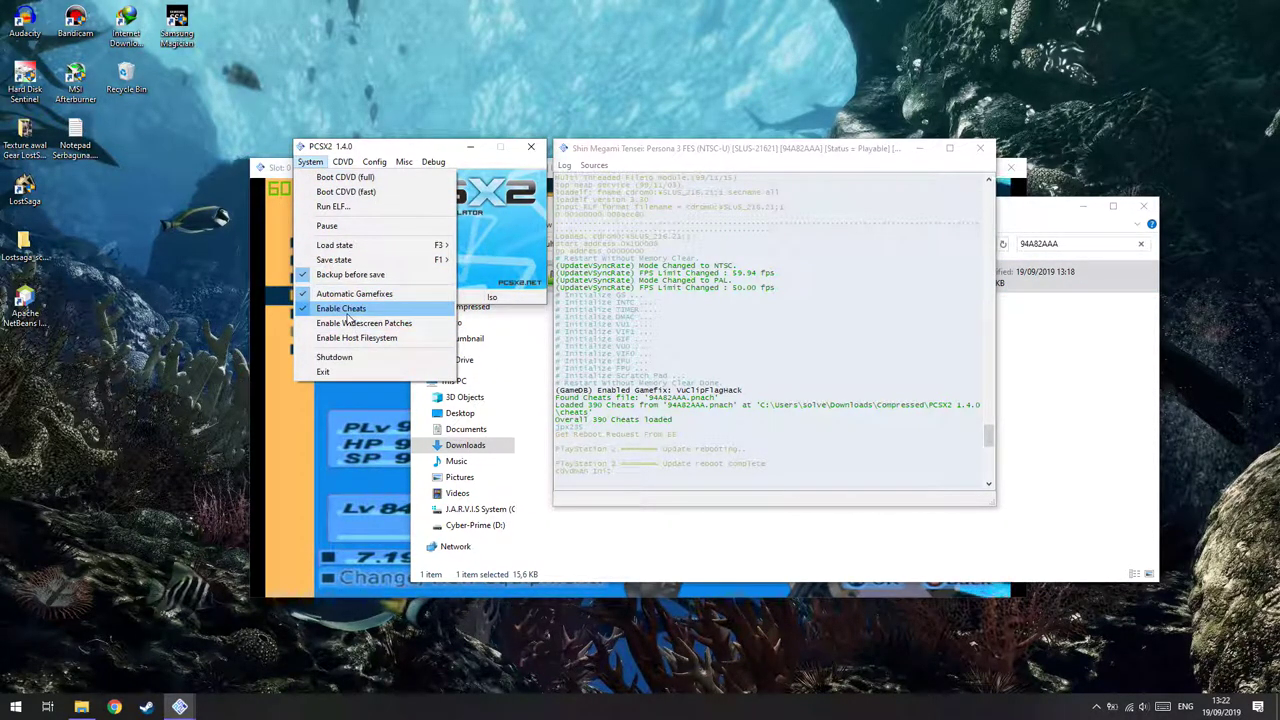
{"action": "left_click", "coordinate": [1110, 394]}
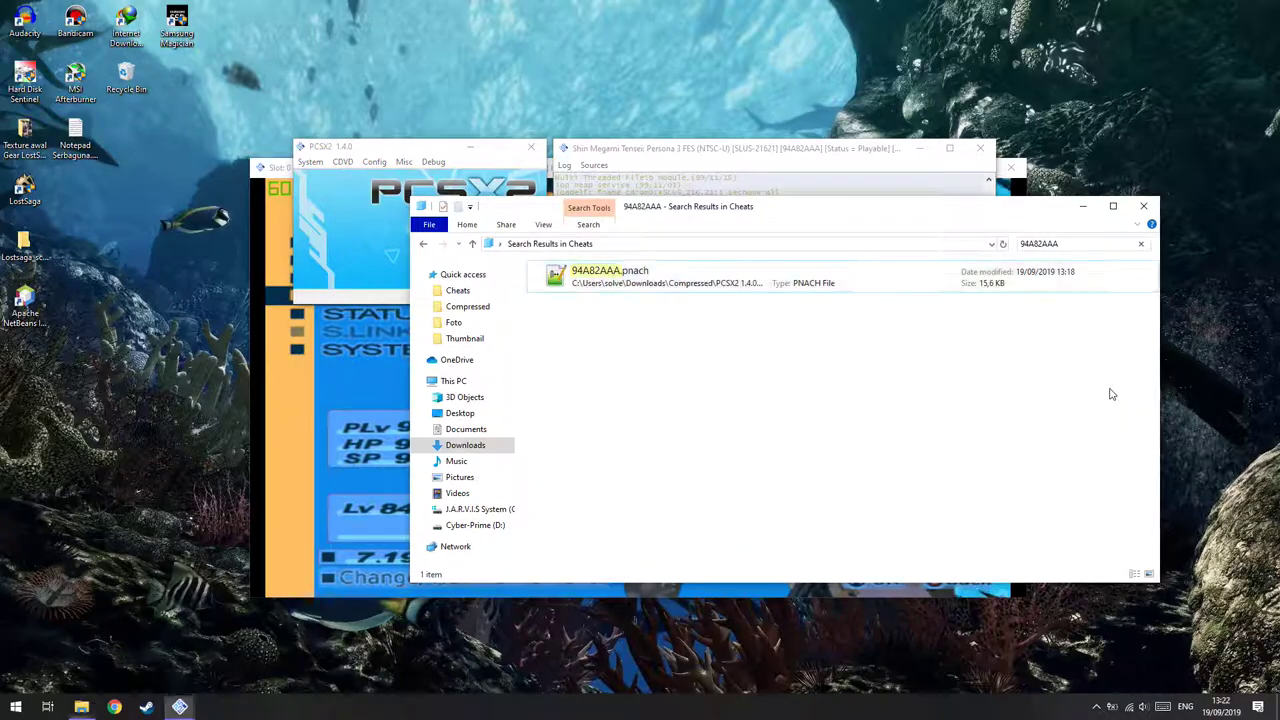